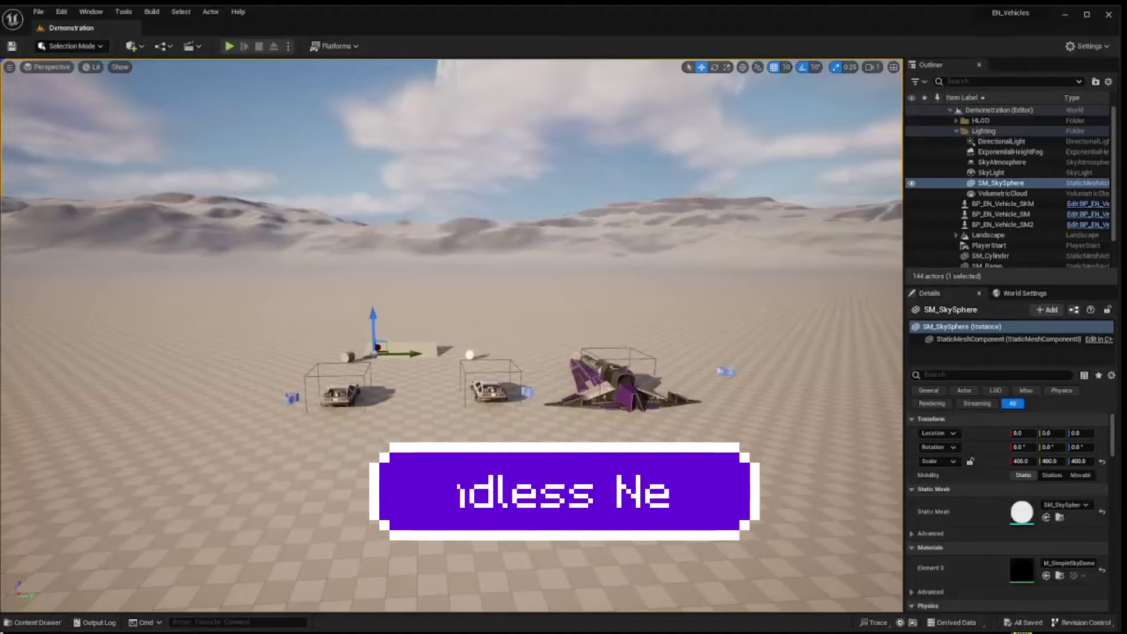
- Browse the EN_Vehicles, PolygonScifi and PolygonScifiWorlds folders in the Content Drawer
{"action": "left_click", "coordinate": [49, 620]}
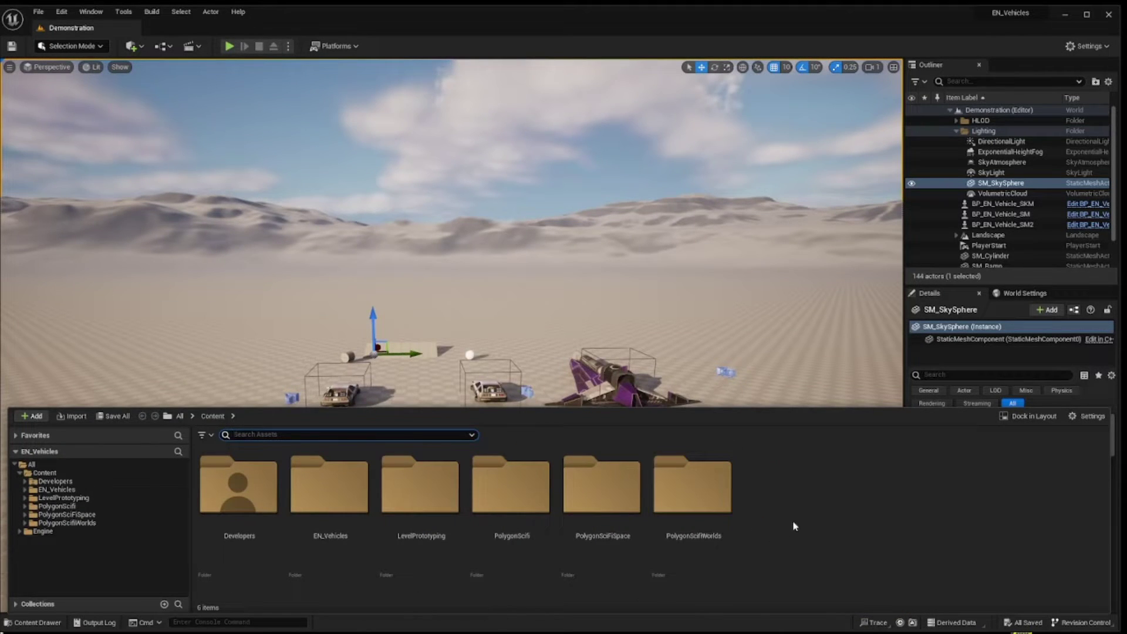
{"action": "left_click", "coordinate": [323, 485]}
{"action": "left_click", "coordinate": [509, 492]}
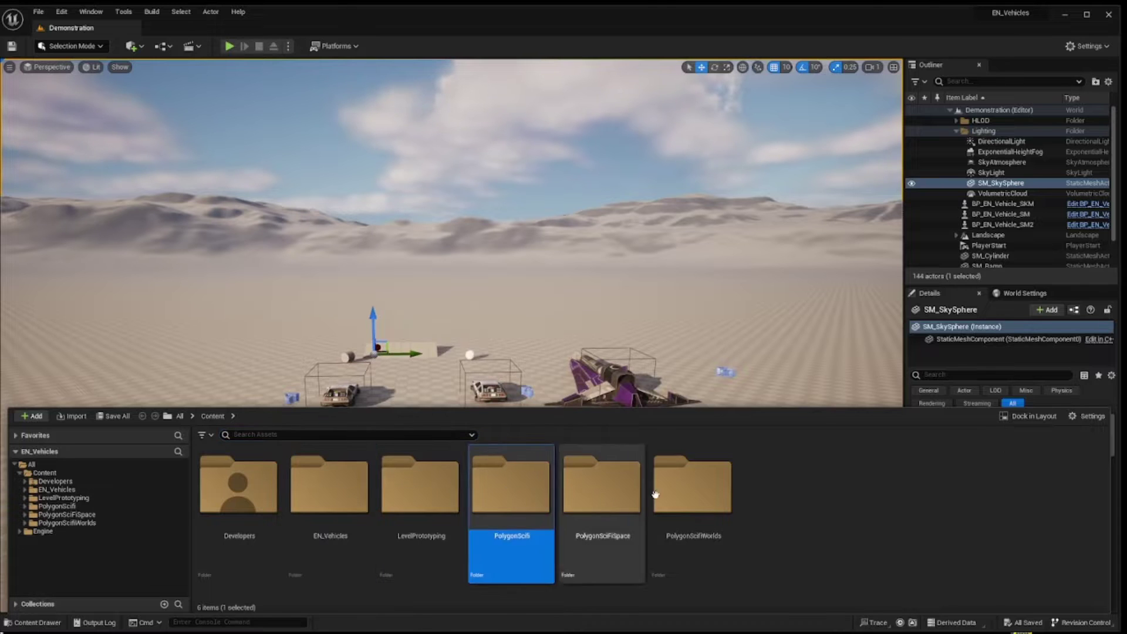
{"action": "left_click", "coordinate": [693, 493]}
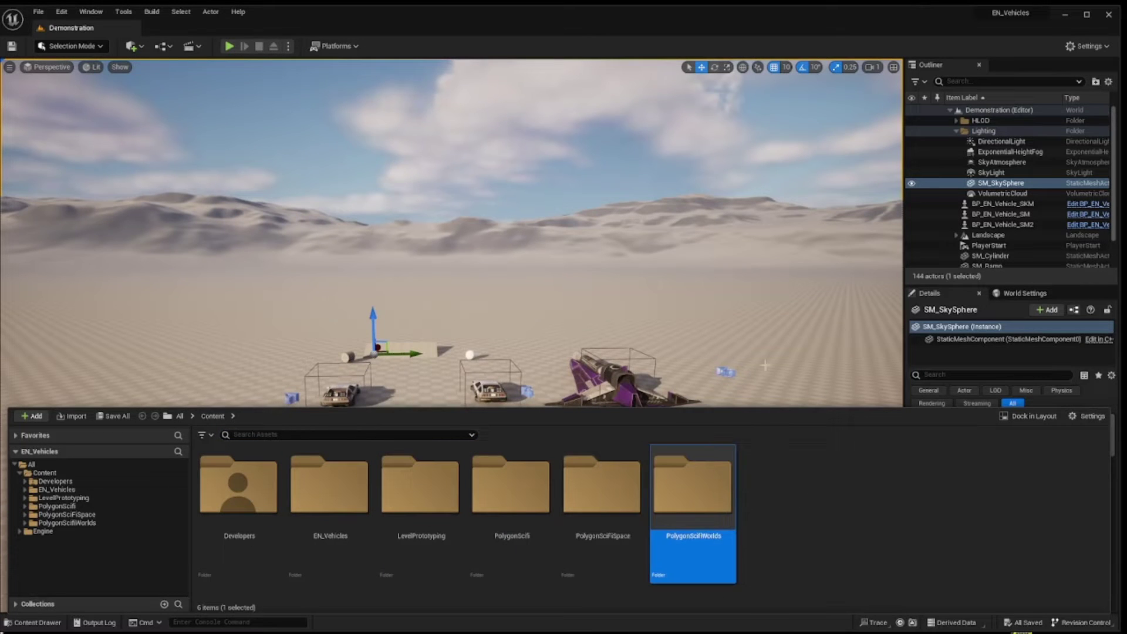
{"action": "left_click", "coordinate": [765, 271]}
- Fly the camera down to the parked cars and select the left car, BP_EN_Vehicle_SKM
{"action": "right_click_drag", "start_coordinate": [765, 270], "coordinate": [765, 270]}
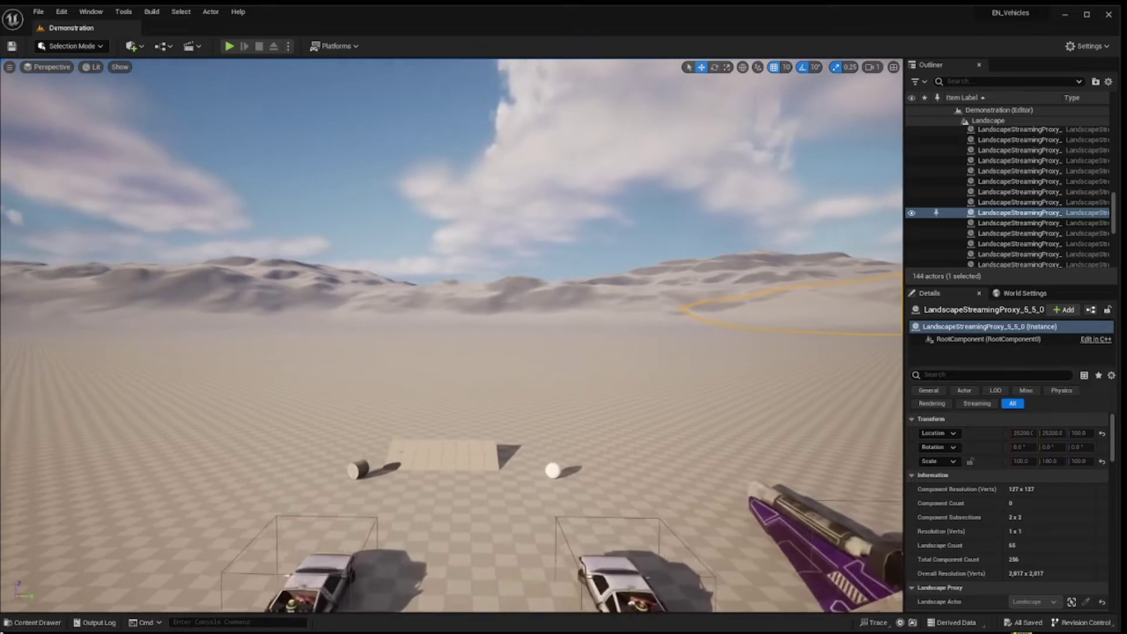
{"action": "right_click_drag", "start_coordinate": [452, 335], "coordinate": [452, 411]}
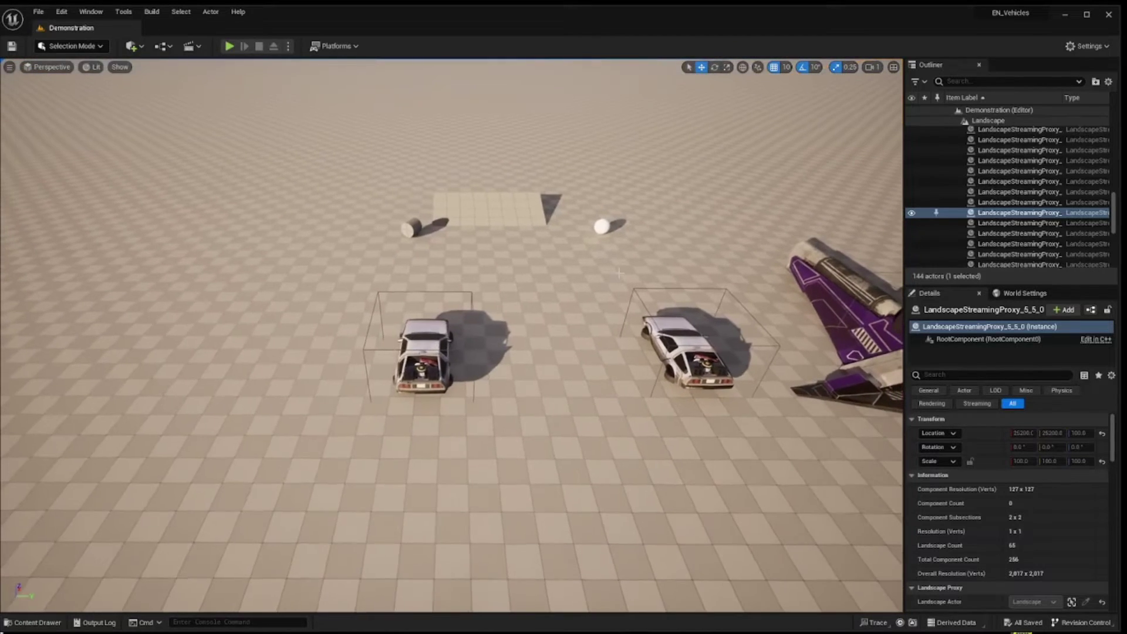
{"action": "left_click", "coordinate": [424, 352]}
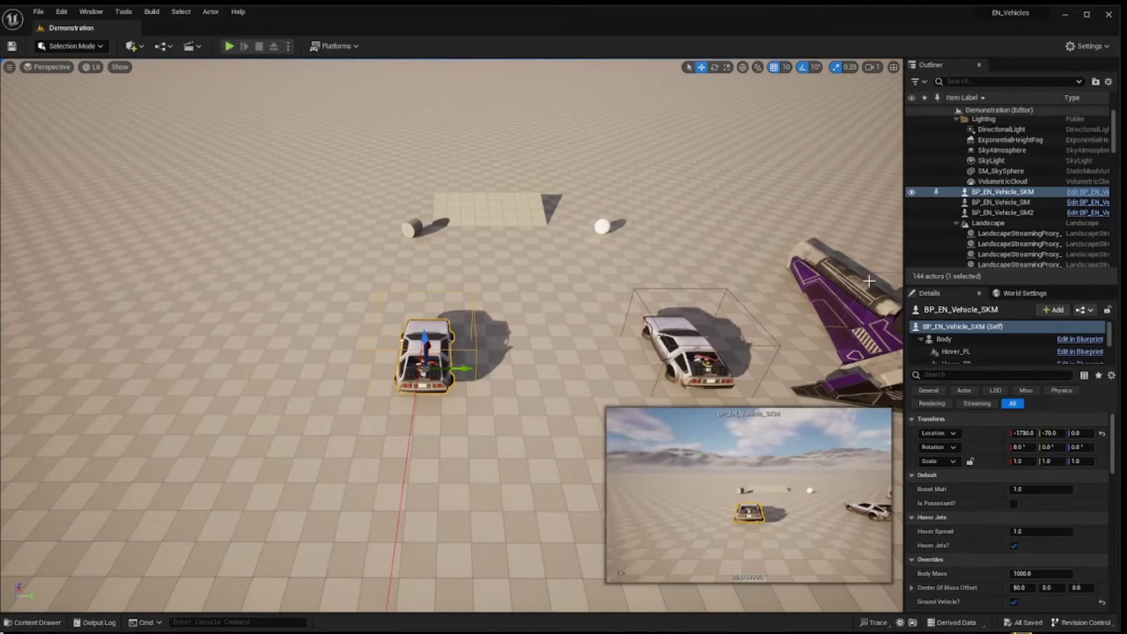
- Look inside the EN_Vehicles folder, then reselect the left car
{"action": "left_click", "coordinate": [33, 623]}
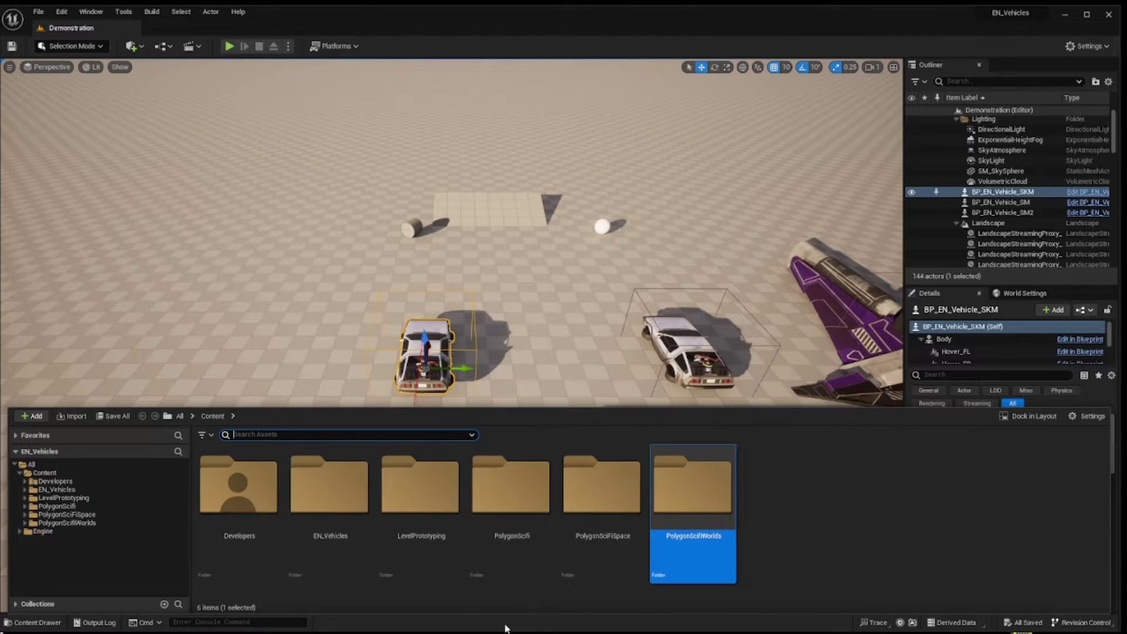
{"action": "double_click", "coordinate": [353, 487]}
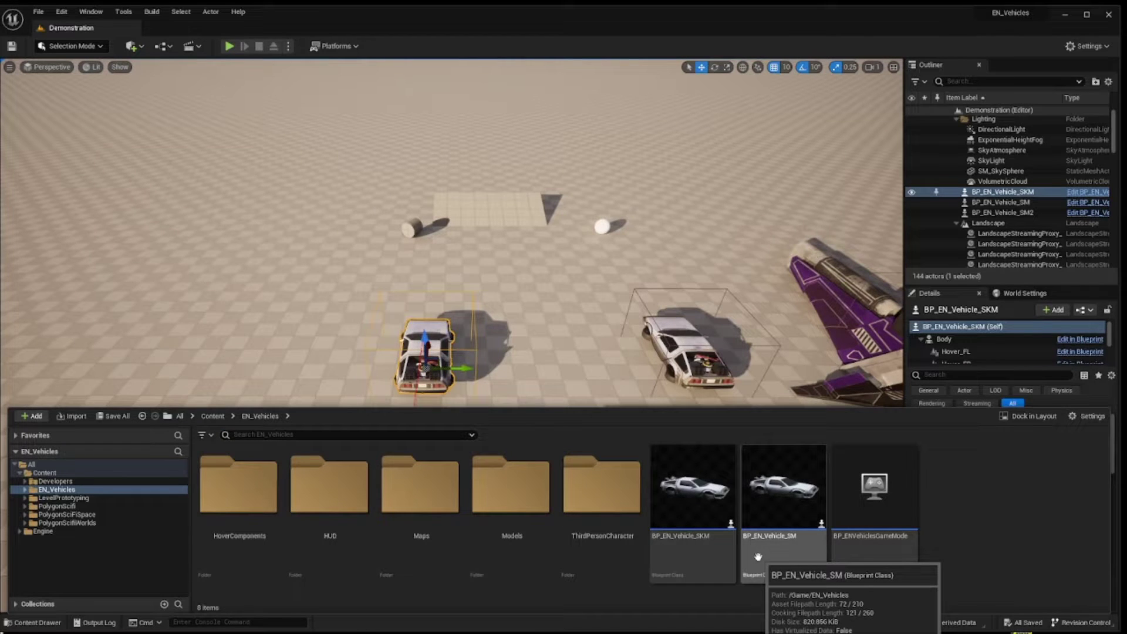
{"action": "left_click", "coordinate": [446, 390]}
{"action": "left_click", "coordinate": [423, 359]}
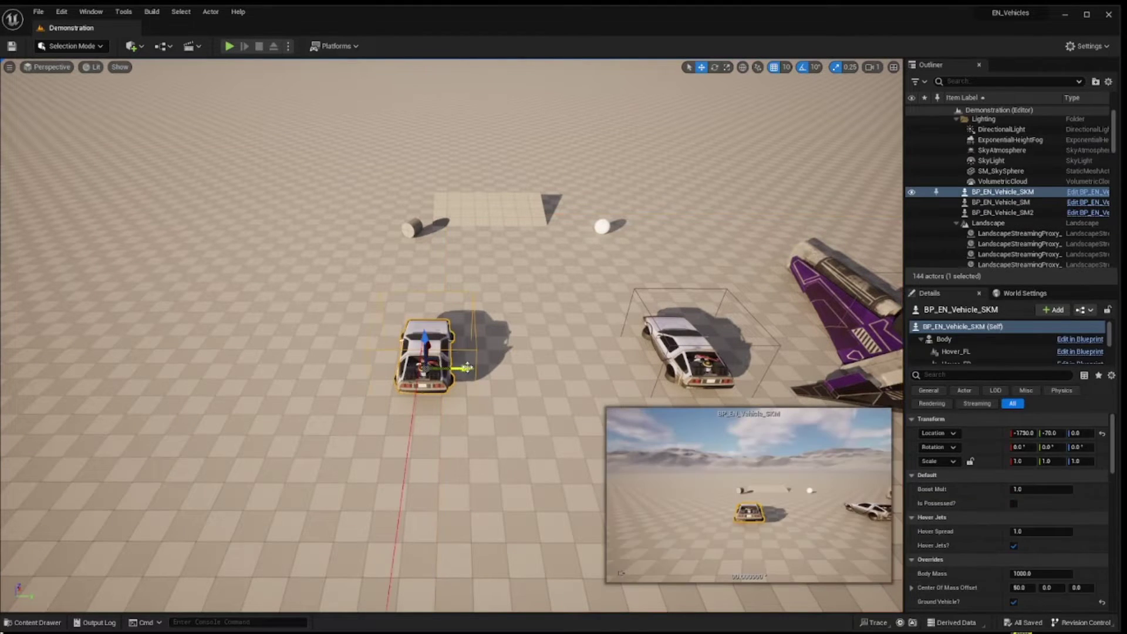
- Alt-drag five copies of the car (SKM2–SKM6) into a row on its left, then reselect the original
{"action": "left_click_drag", "start_coordinate": [466, 368], "coordinate": [27, 367], "text": "alt"}
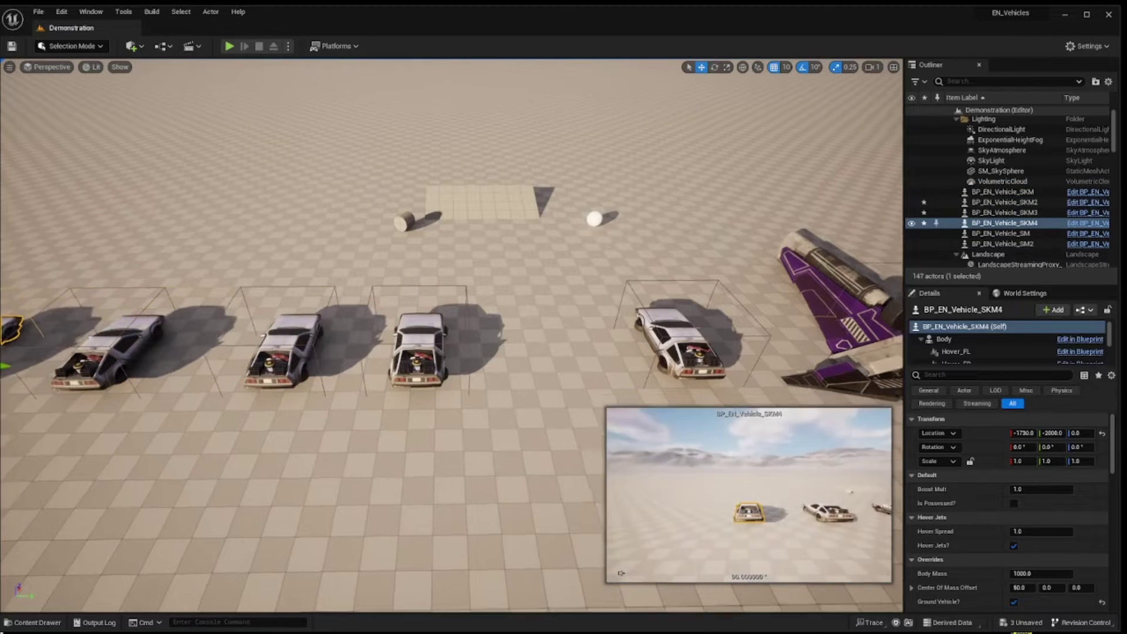
{"action": "mouse_move", "coordinate": [26, 367]}
{"action": "middle_mouse_down"}
{"action": "mouse_move", "coordinate": [726, 598]}
{"action": "mouse_move", "coordinate": [189, 414]}
{"action": "middle_mouse_up"}
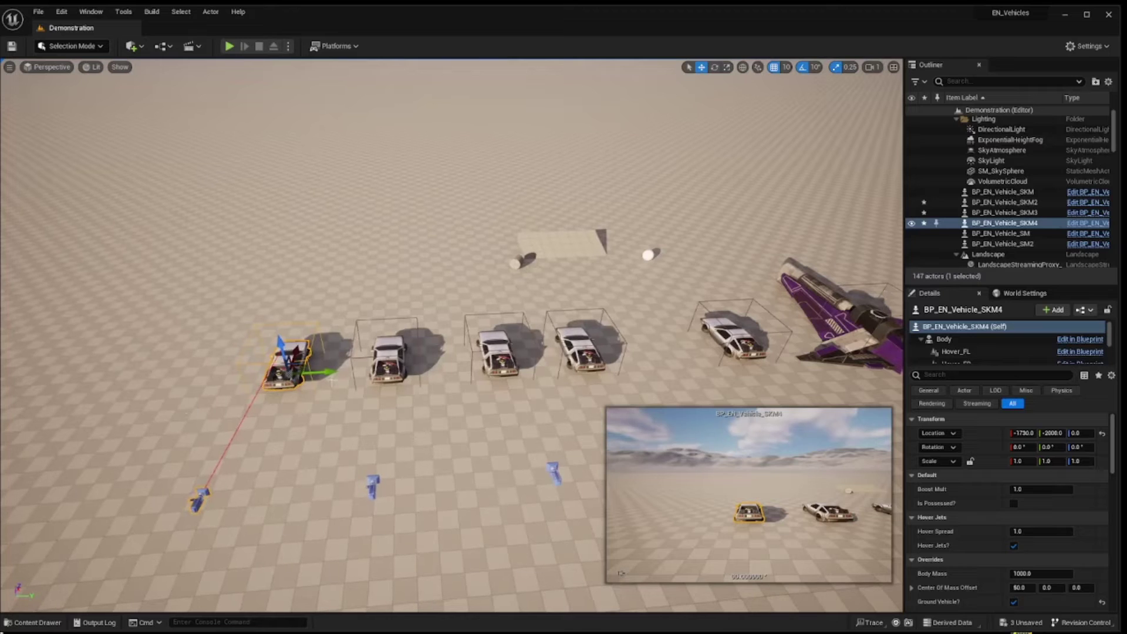
{"action": "left_click_drag", "start_coordinate": [332, 376], "coordinate": [76, 385], "text": "alt"}
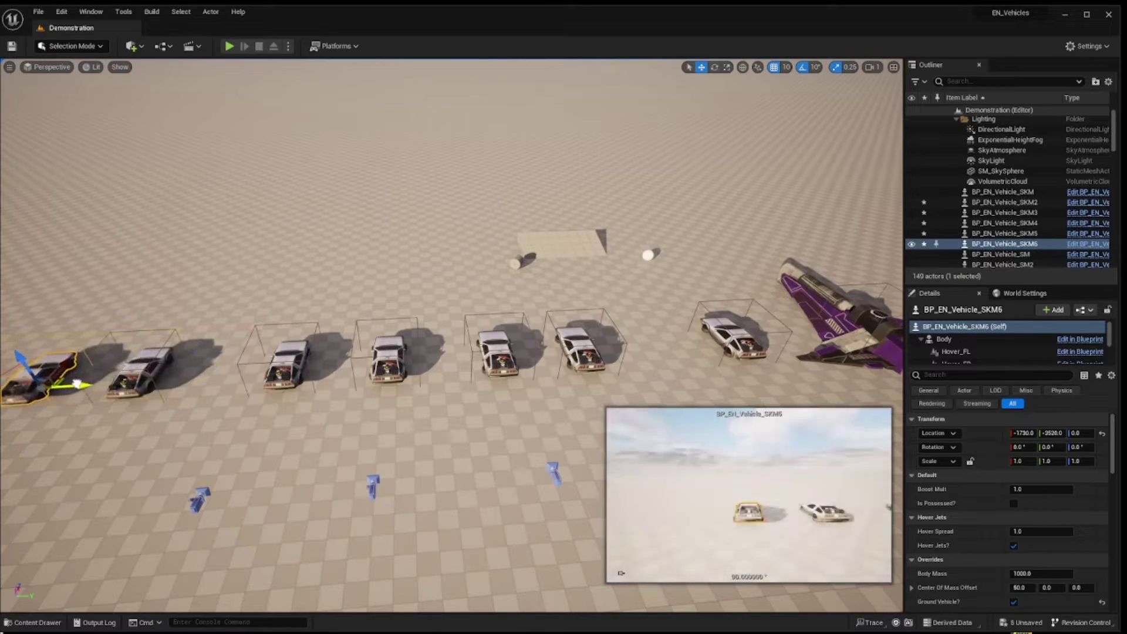
{"action": "middle_click_drag", "start_coordinate": [76, 384], "coordinate": [467, 609]}
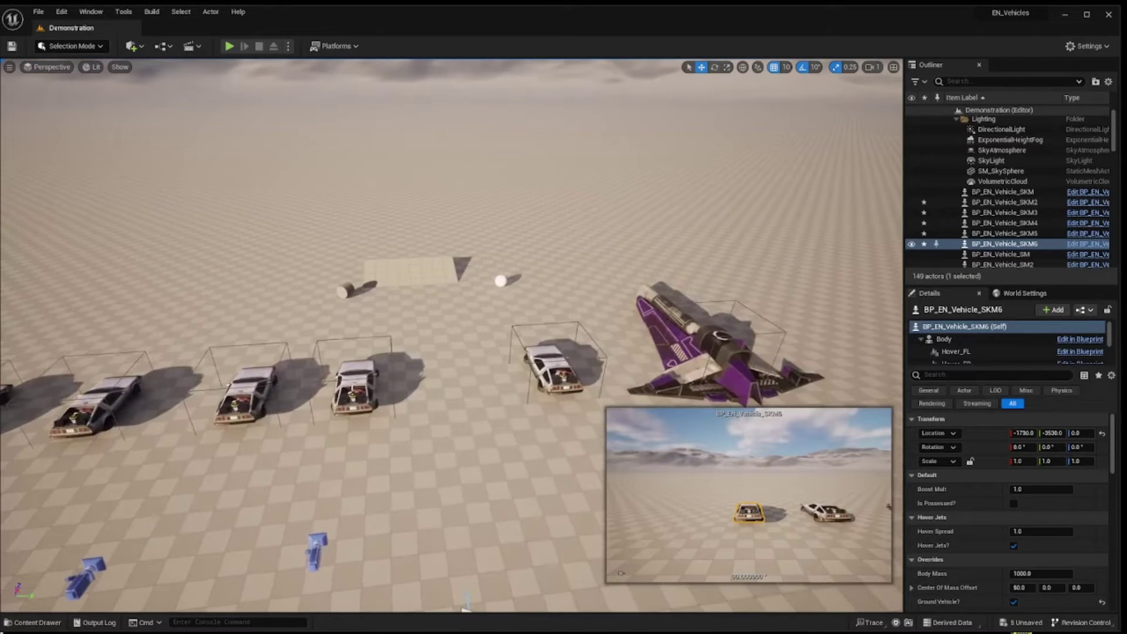
{"action": "left_click", "coordinate": [355, 385]}
- Set BP_EN_Vehicle_SKM's New Mesh to SK_Veh_Buggy_01 from PolygonScifiWorlds > Meshes > Vehicles
{"action": "left_click", "coordinate": [37, 624]}
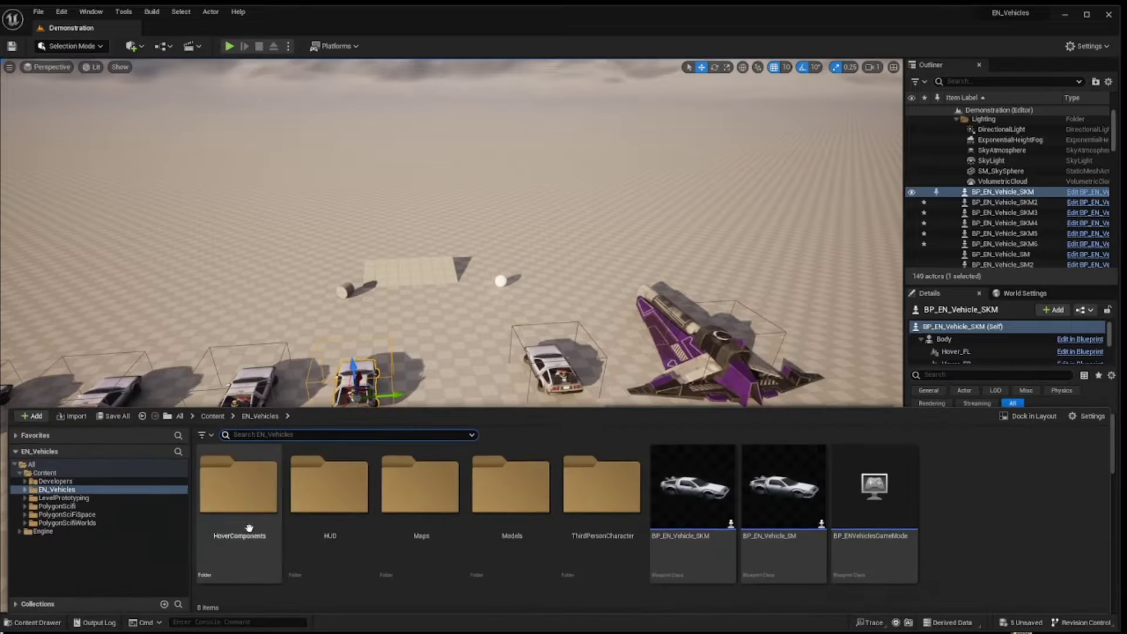
{"action": "left_click", "coordinate": [88, 523]}
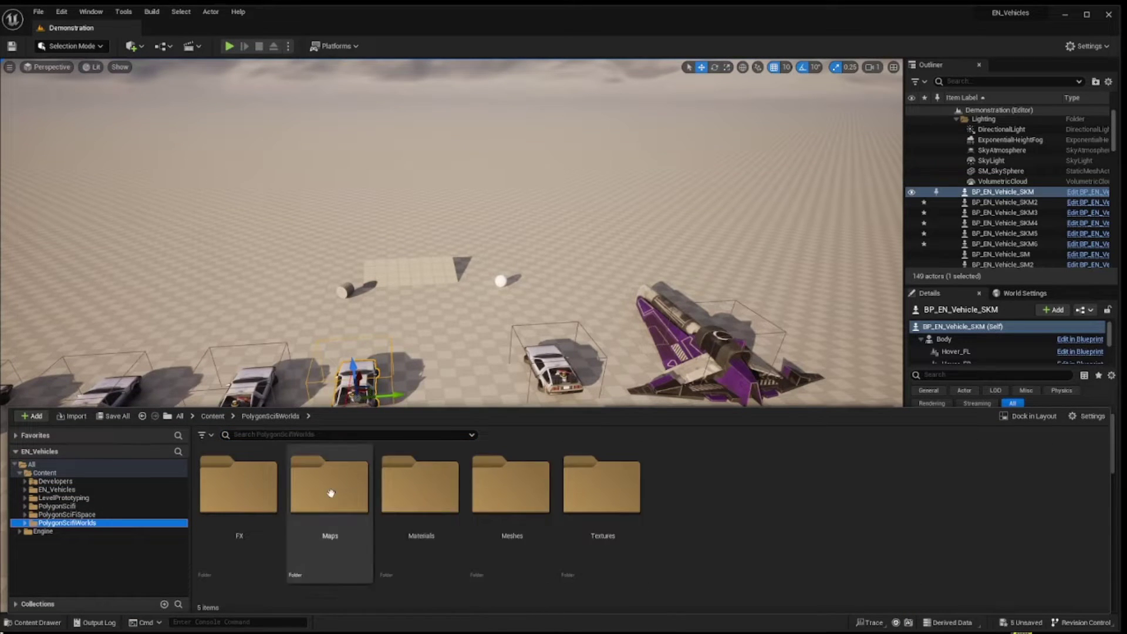
{"action": "double_click", "coordinate": [511, 488]}
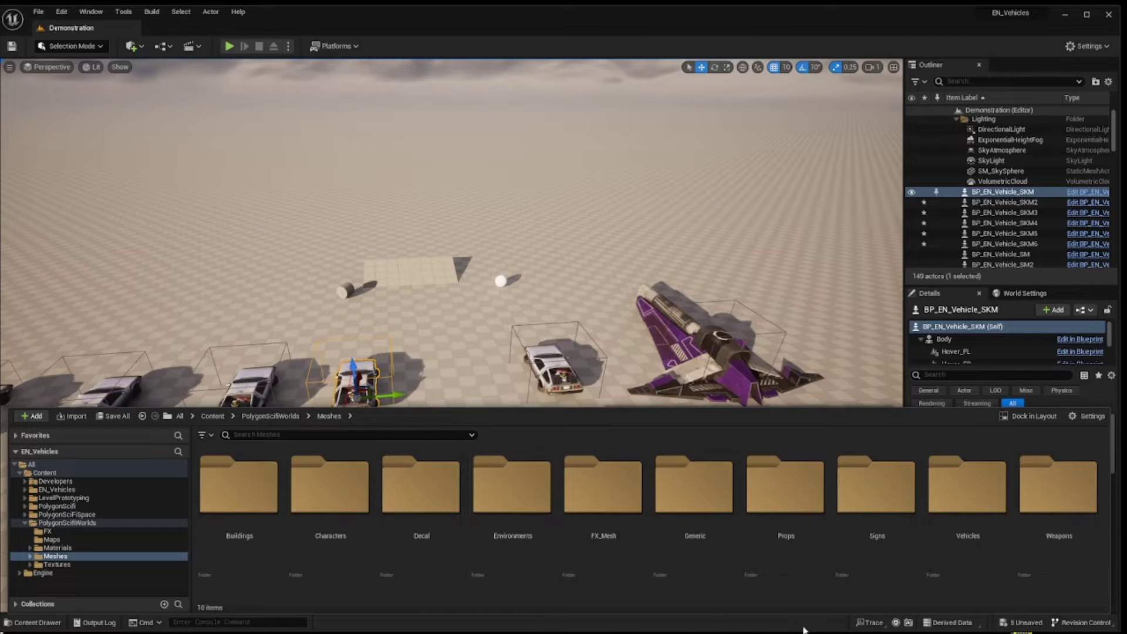
{"action": "double_click", "coordinate": [964, 572]}
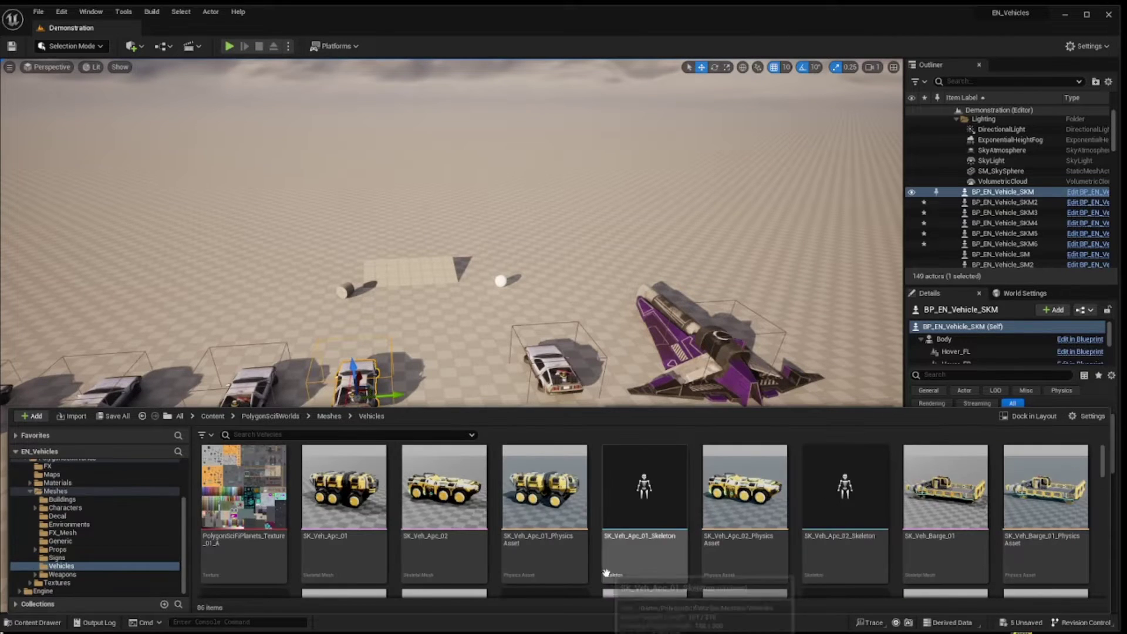
{"action": "scroll", "coordinate": [766, 566], "scroll_direction": "down", "scroll_amount": 2}
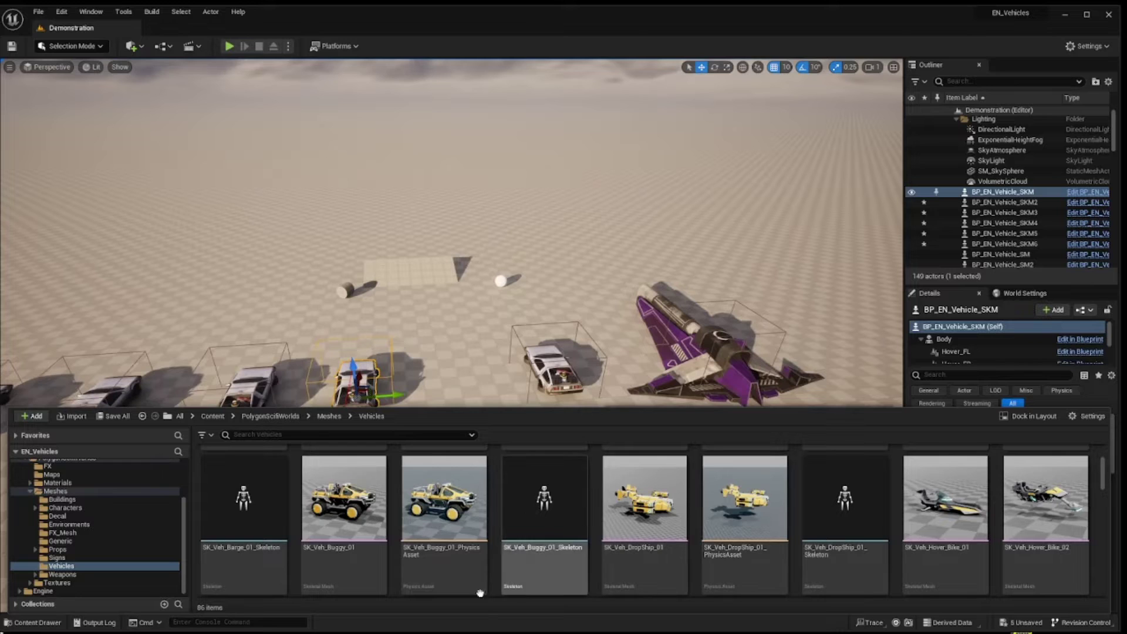
{"action": "left_click", "coordinate": [964, 441]}
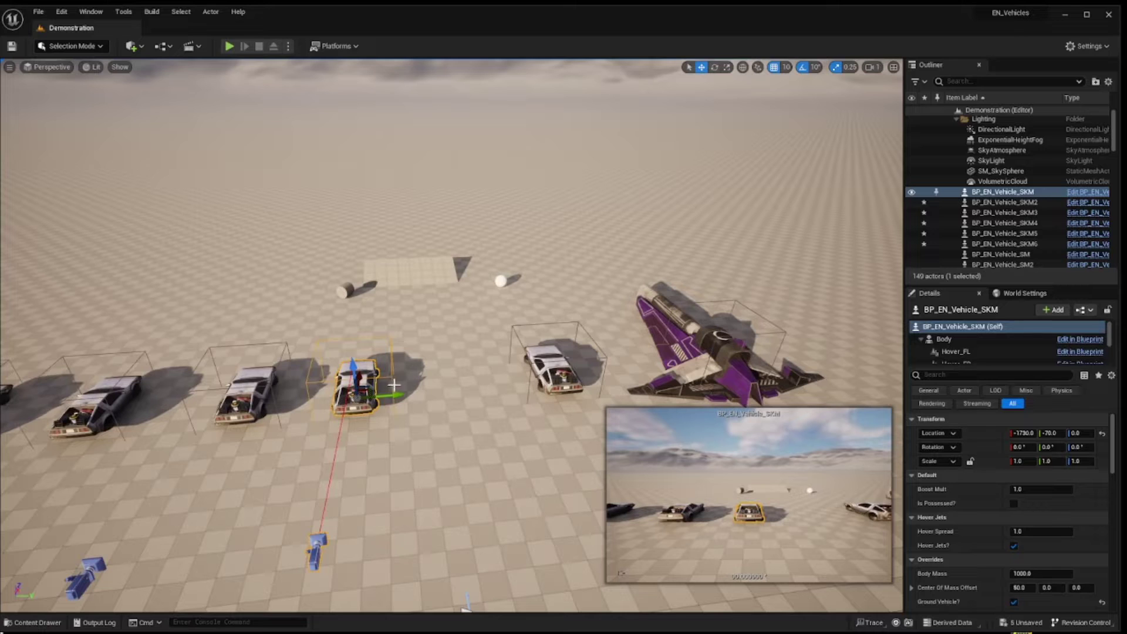
{"action": "scroll", "coordinate": [1002, 512], "scroll_direction": "down", "scroll_amount": 2}
{"action": "scroll", "coordinate": [970, 512], "scroll_direction": "down", "scroll_amount": 3}
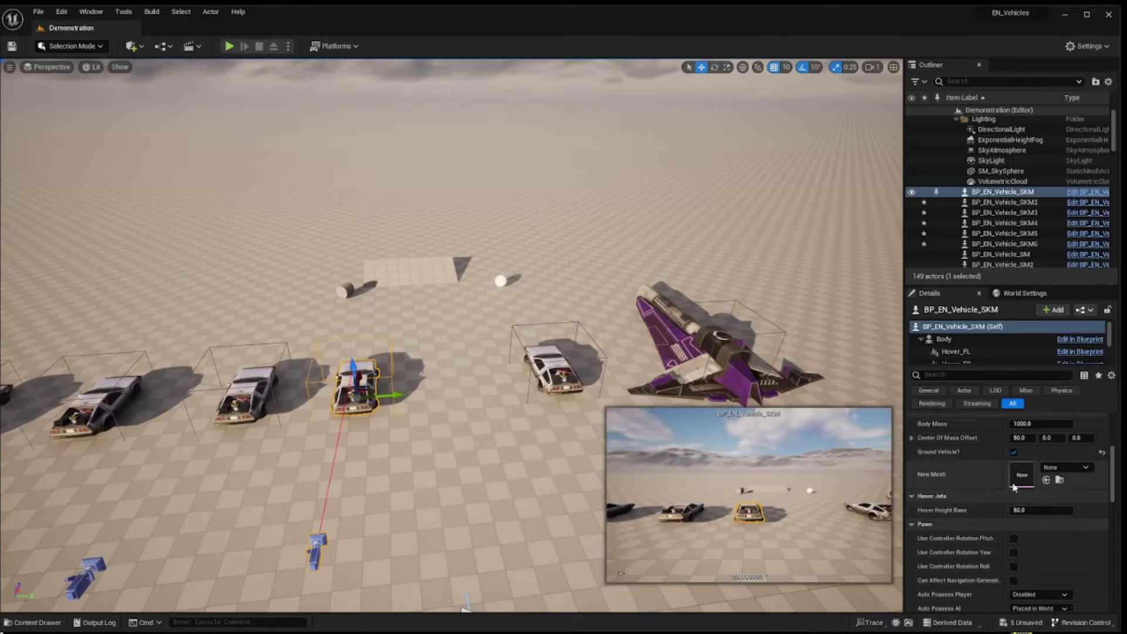
{"action": "left_click", "coordinate": [1046, 480]}
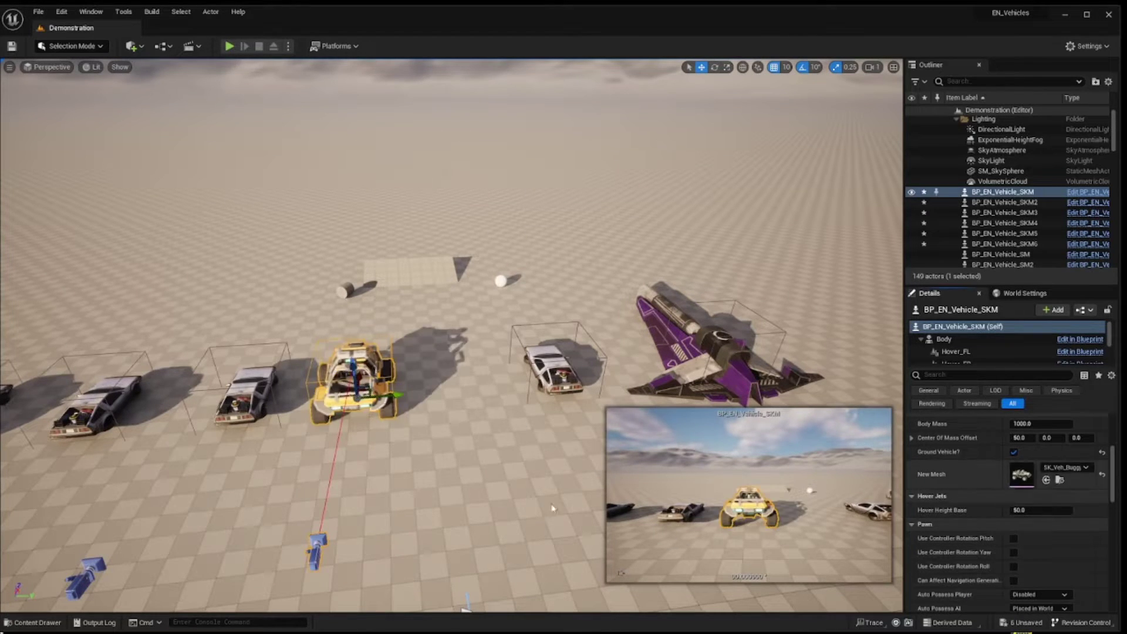
{"action": "left_click", "coordinate": [238, 409]}
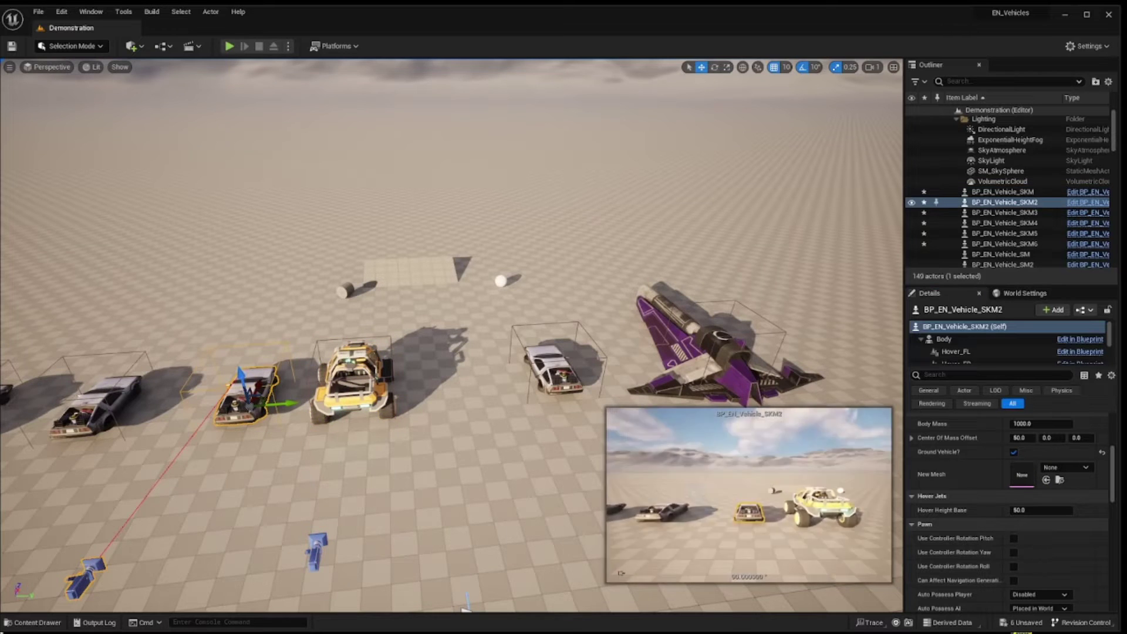
- Set BP_EN_Vehicle_SKM2's New Mesh to SK_Veh_Apc_02, the yellow APC
{"action": "left_click", "coordinate": [37, 622]}
{"action": "scroll", "coordinate": [480, 543], "scroll_direction": "down", "scroll_amount": 2}
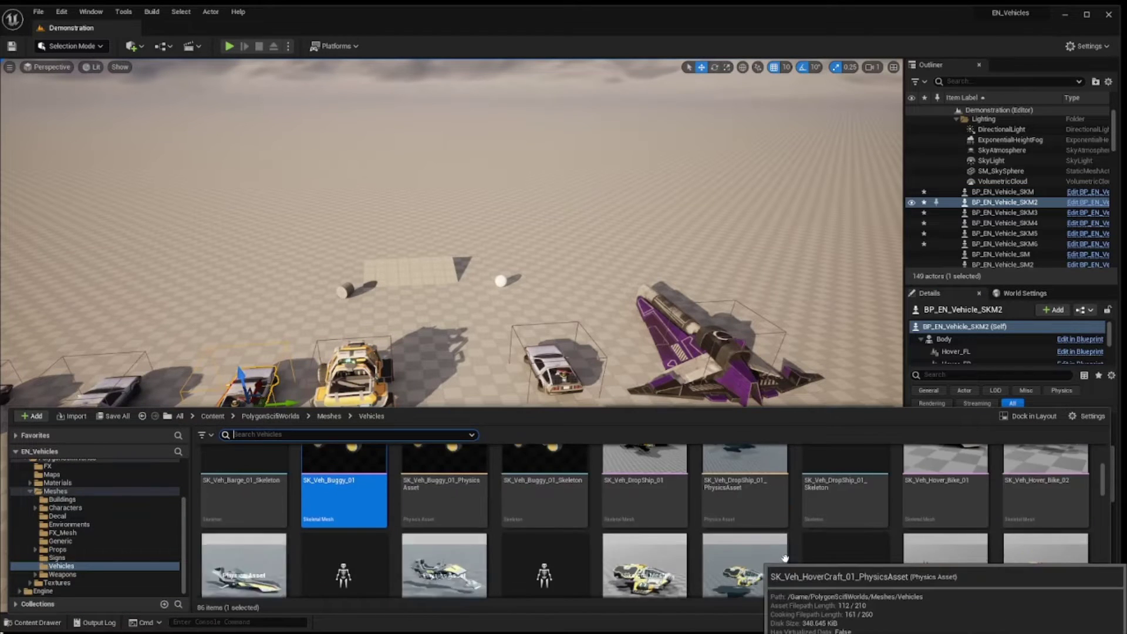
{"action": "scroll", "coordinate": [920, 565], "scroll_direction": "down", "scroll_amount": 1}
{"action": "scroll", "coordinate": [643, 543], "scroll_direction": "down", "scroll_amount": 2}
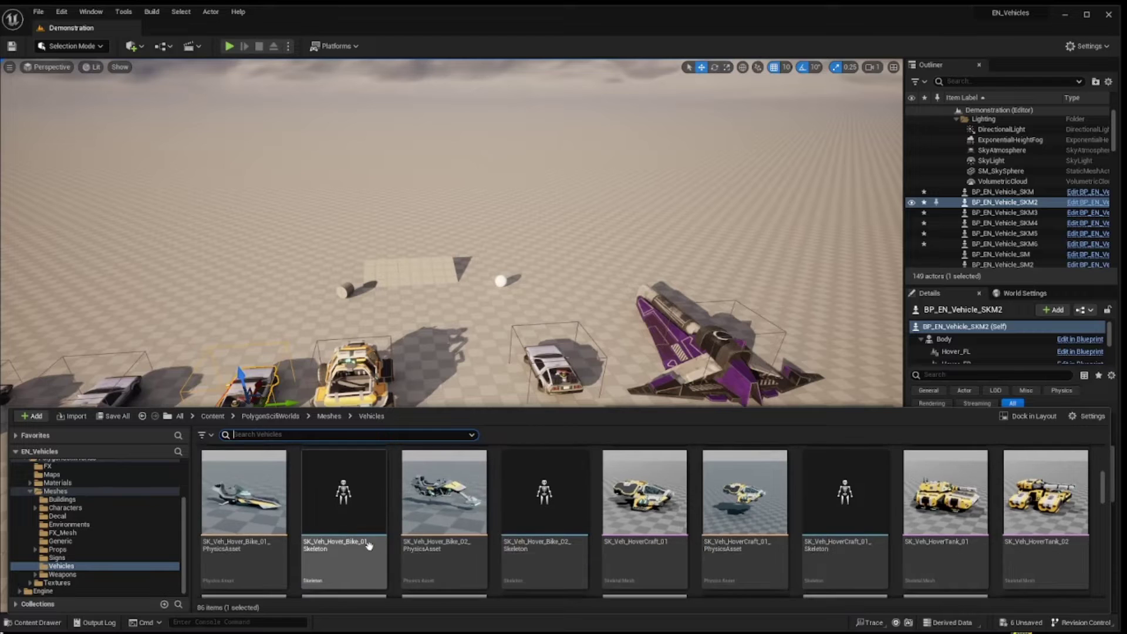
{"action": "scroll", "coordinate": [643, 543], "scroll_direction": "up", "scroll_amount": 2}
{"action": "scroll", "coordinate": [628, 542], "scroll_direction": "up", "scroll_amount": 2}
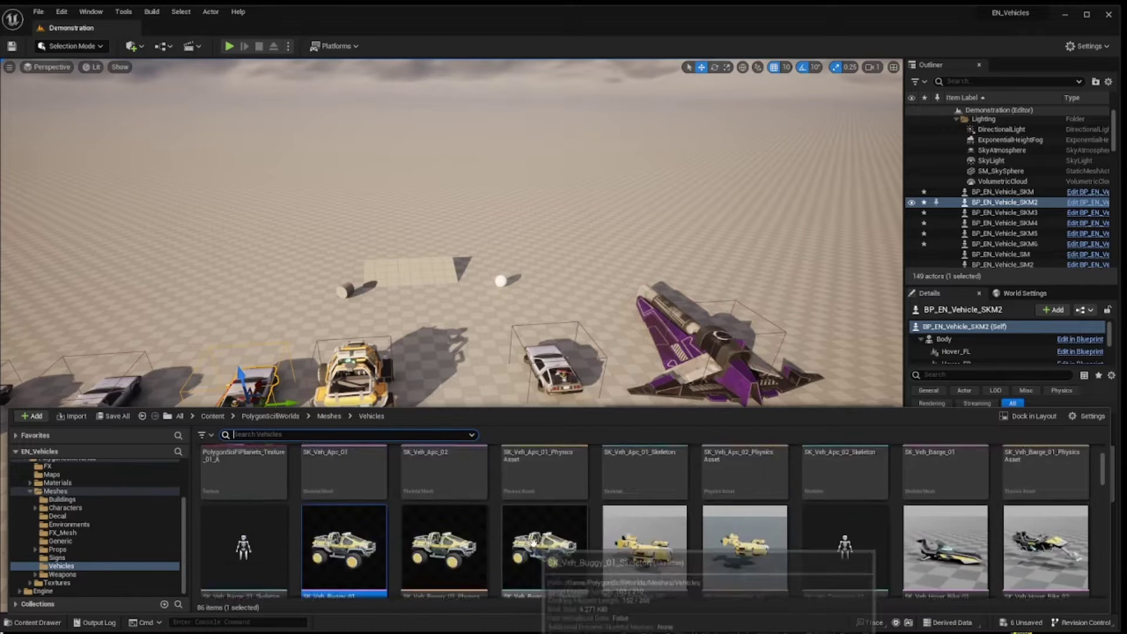
{"action": "scroll", "coordinate": [611, 541], "scroll_direction": "up", "scroll_amount": 2}
{"action": "left_click", "coordinate": [444, 493]}
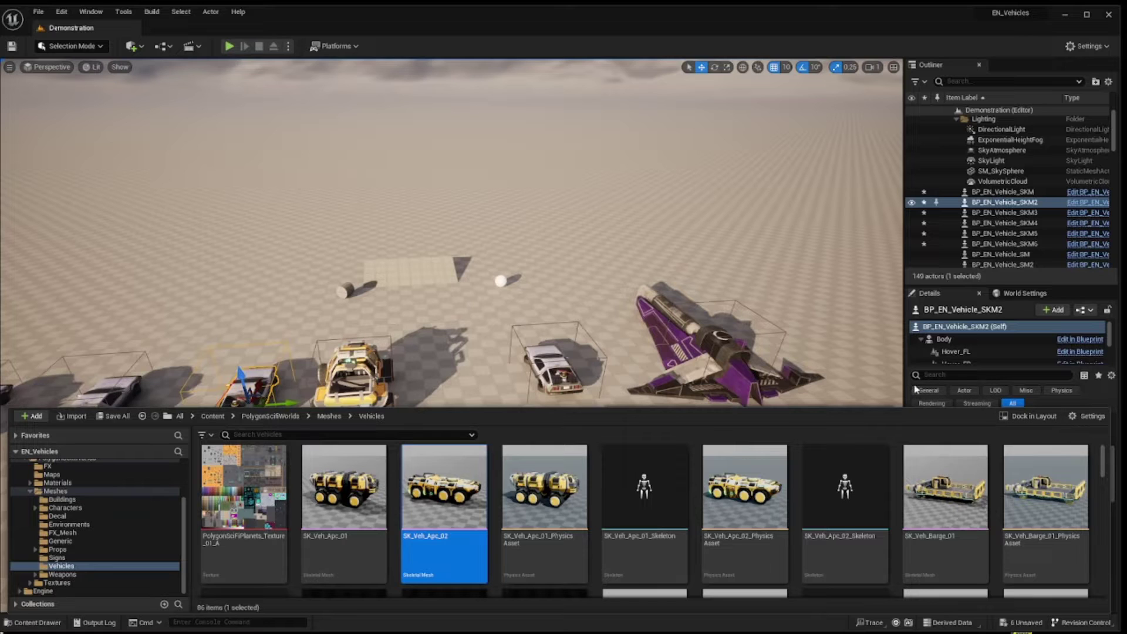
{"action": "key", "text": "ctrl+space"}
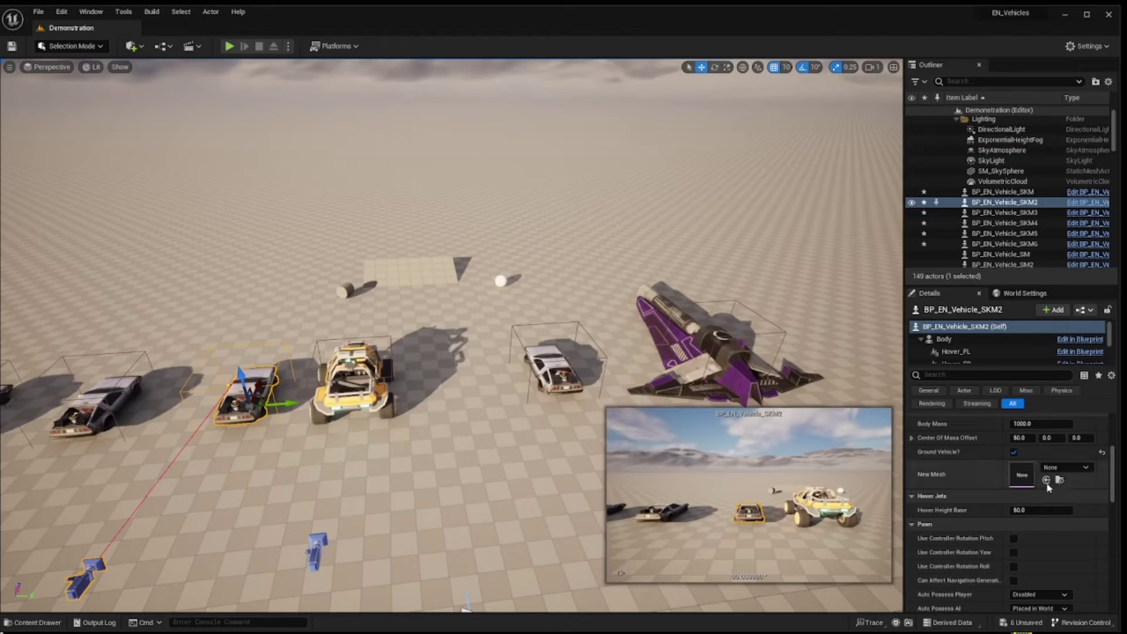
{"action": "left_click", "coordinate": [1047, 481]}
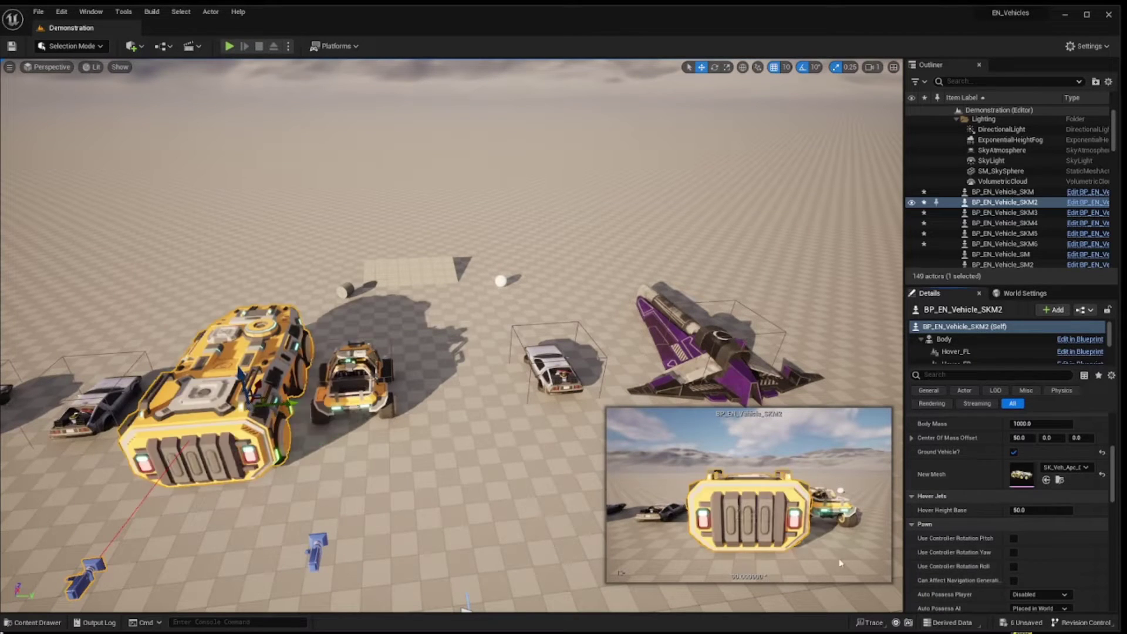
{"action": "left_click", "coordinate": [96, 405]}
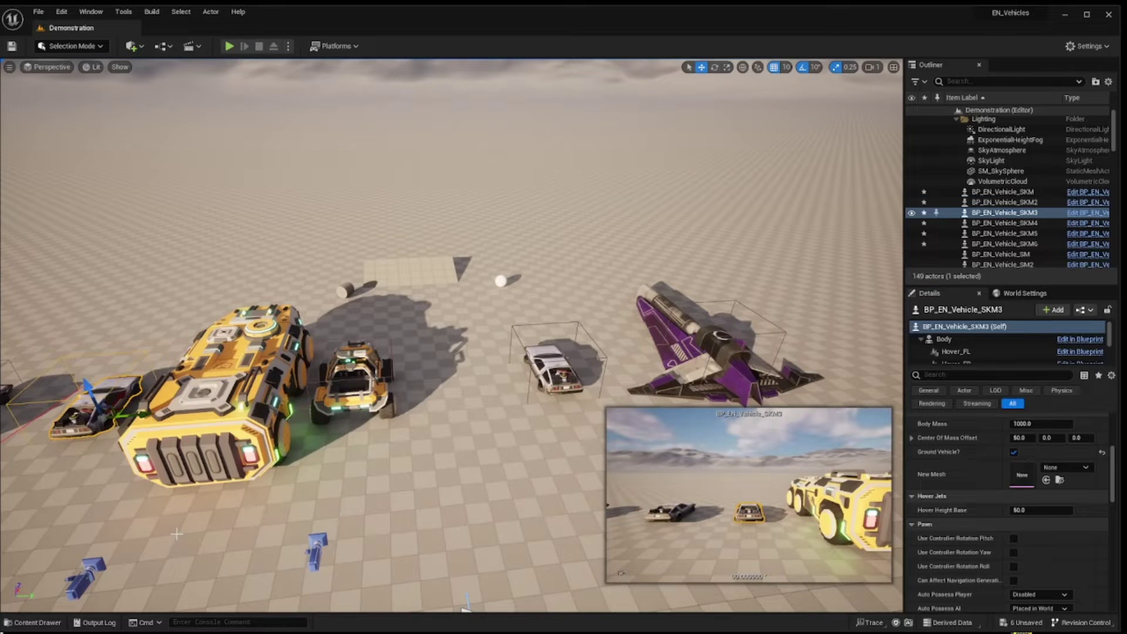
- Set BP_EN_Vehicle_SKM3's New Mesh to SK_Veh_Classic_01_Hover from PolygonScifi/Meshes/Vehicles
{"action": "left_click", "coordinate": [30, 623]}
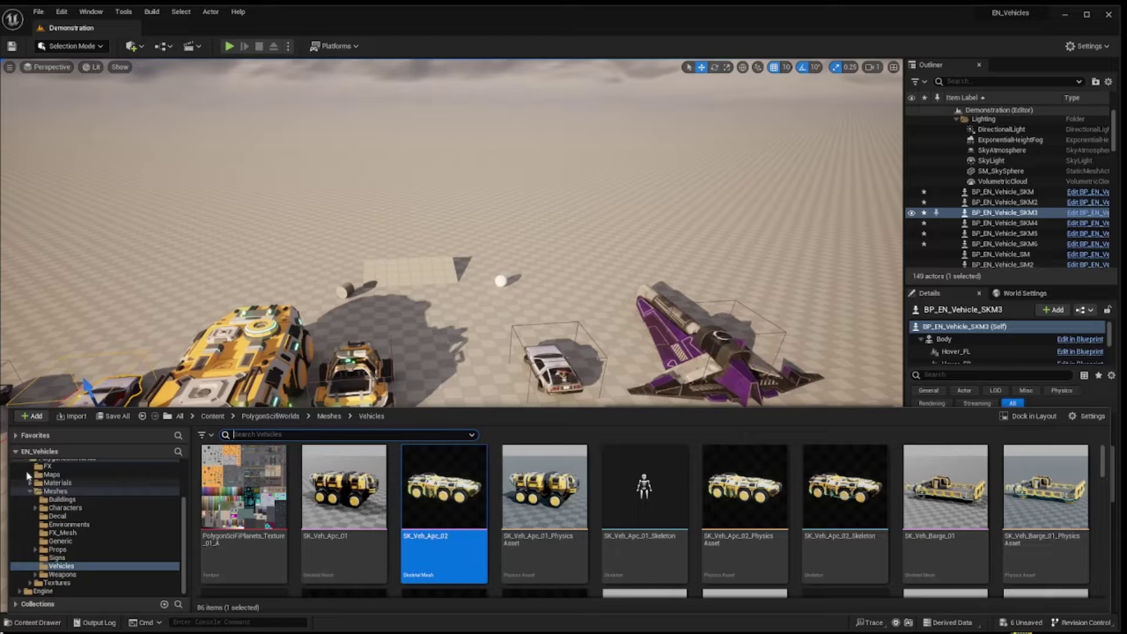
{"action": "scroll", "coordinate": [67, 506], "scroll_direction": "up", "scroll_amount": 3}
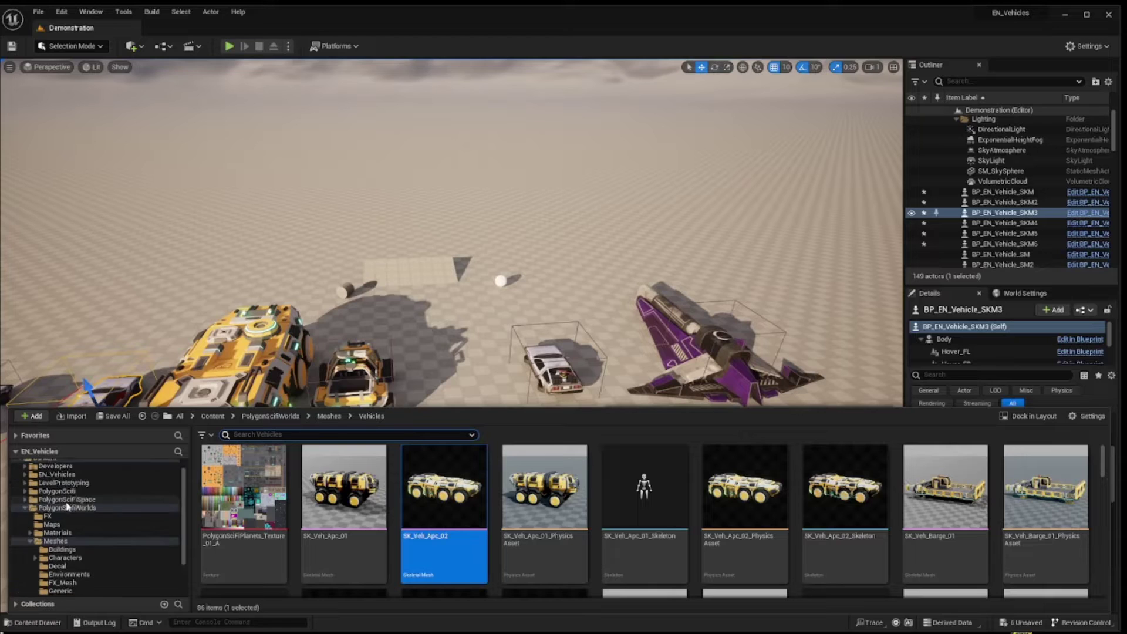
{"action": "left_click", "coordinate": [25, 492]}
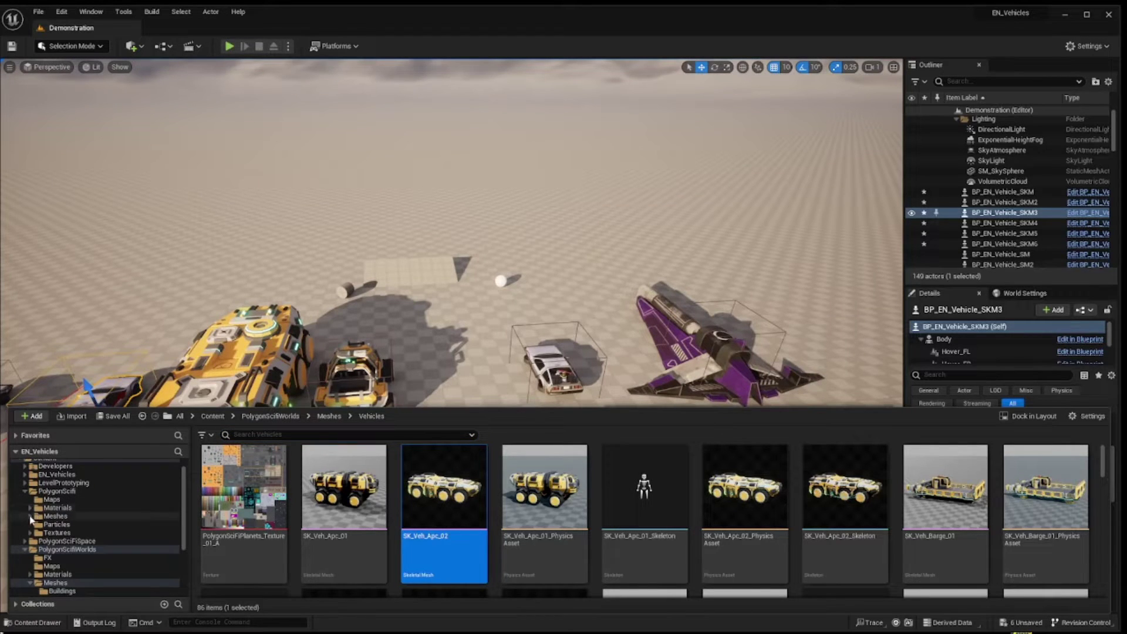
{"action": "left_click", "coordinate": [60, 575]}
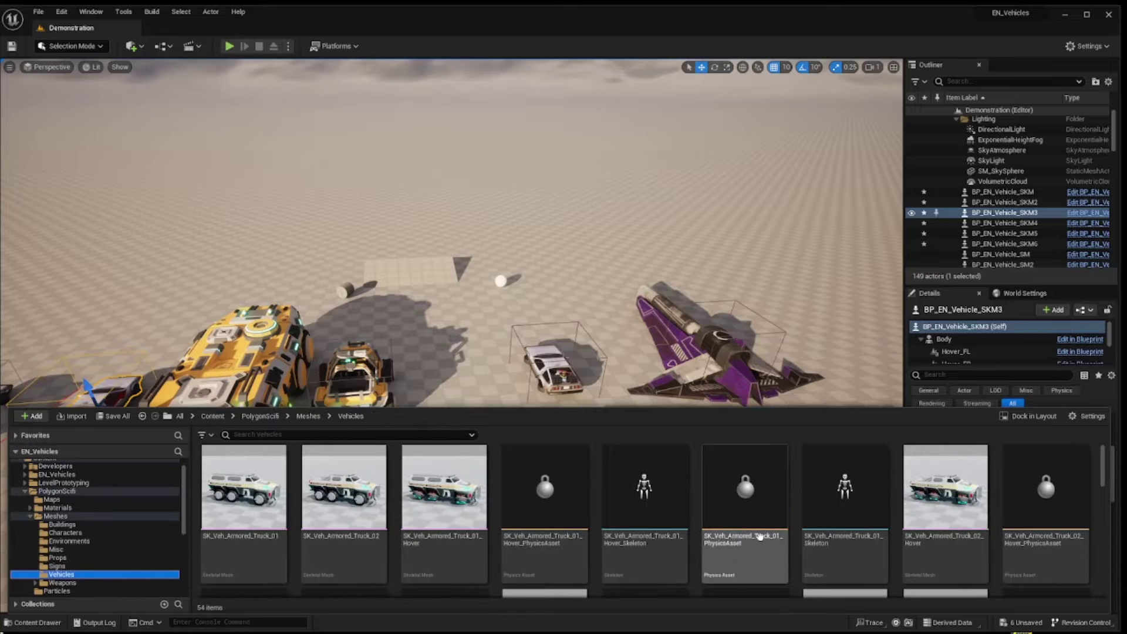
{"action": "scroll", "coordinate": [474, 530], "scroll_direction": "down", "scroll_amount": 3}
{"action": "scroll", "coordinate": [473, 530], "scroll_direction": "down", "scroll_amount": 2}
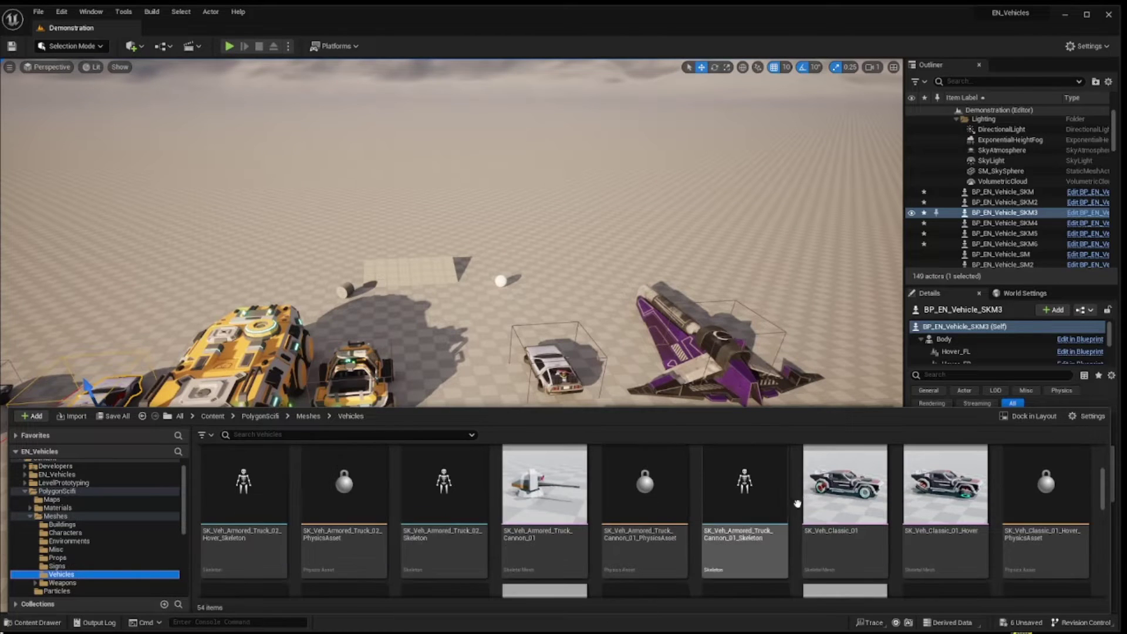
{"action": "mouse_move", "coordinate": [950, 504]}
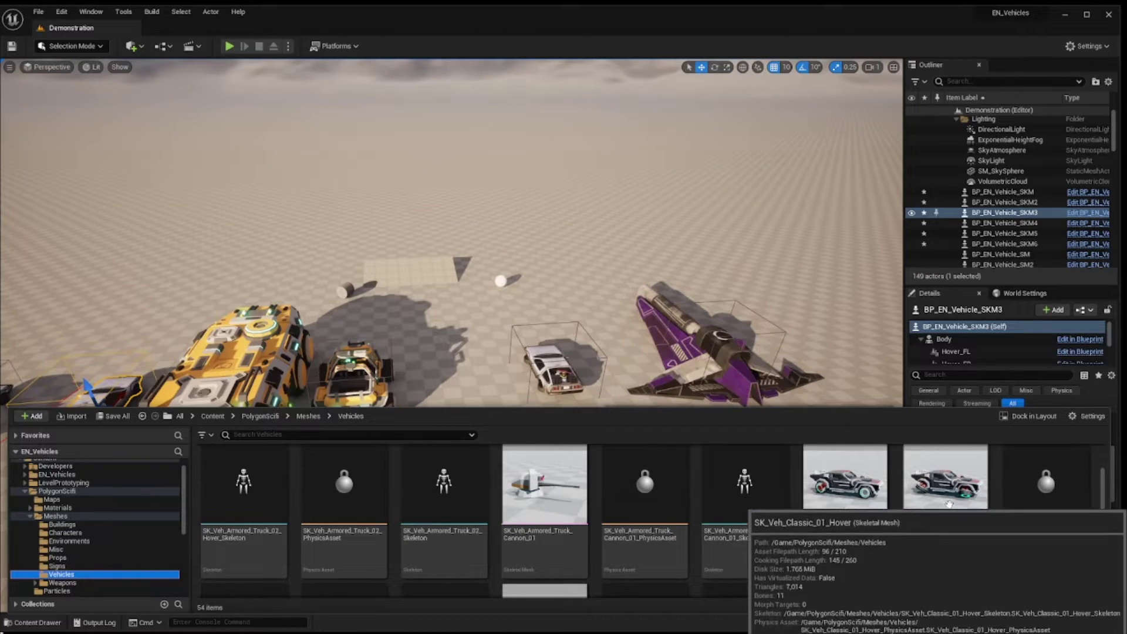
{"action": "left_click", "coordinate": [949, 504]}
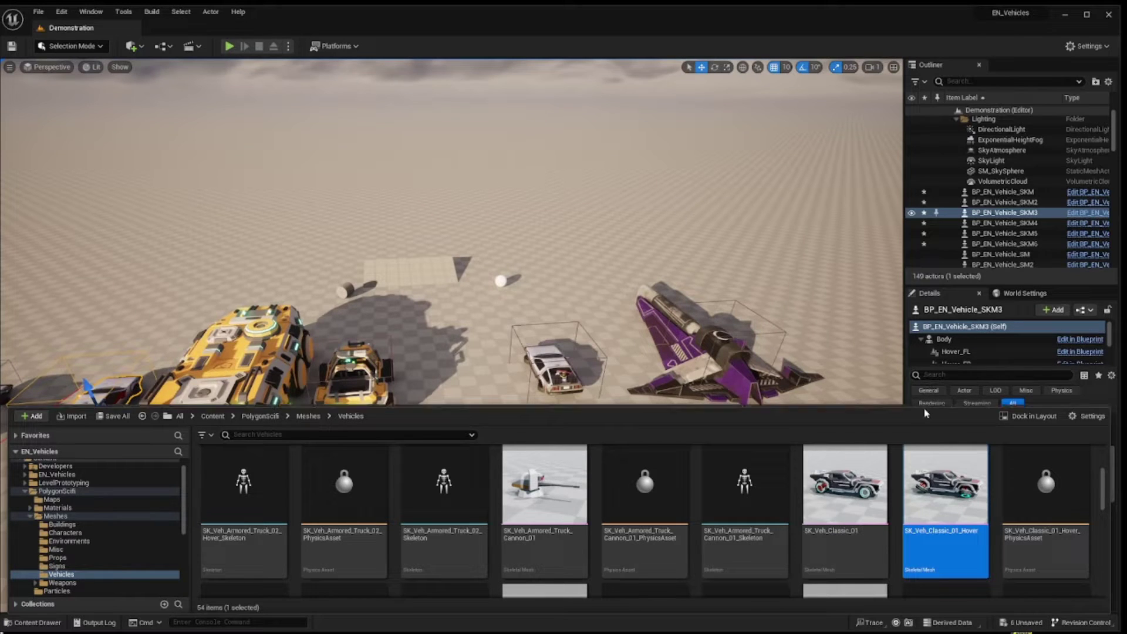
{"action": "left_click", "coordinate": [108, 391]}
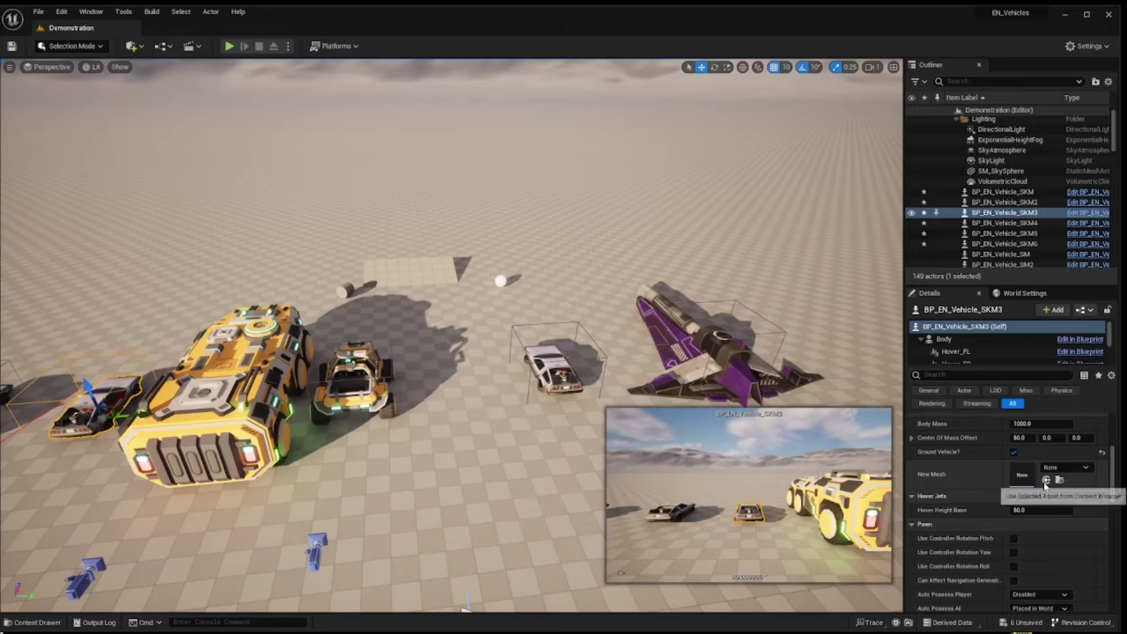
{"action": "left_click", "coordinate": [1045, 481]}
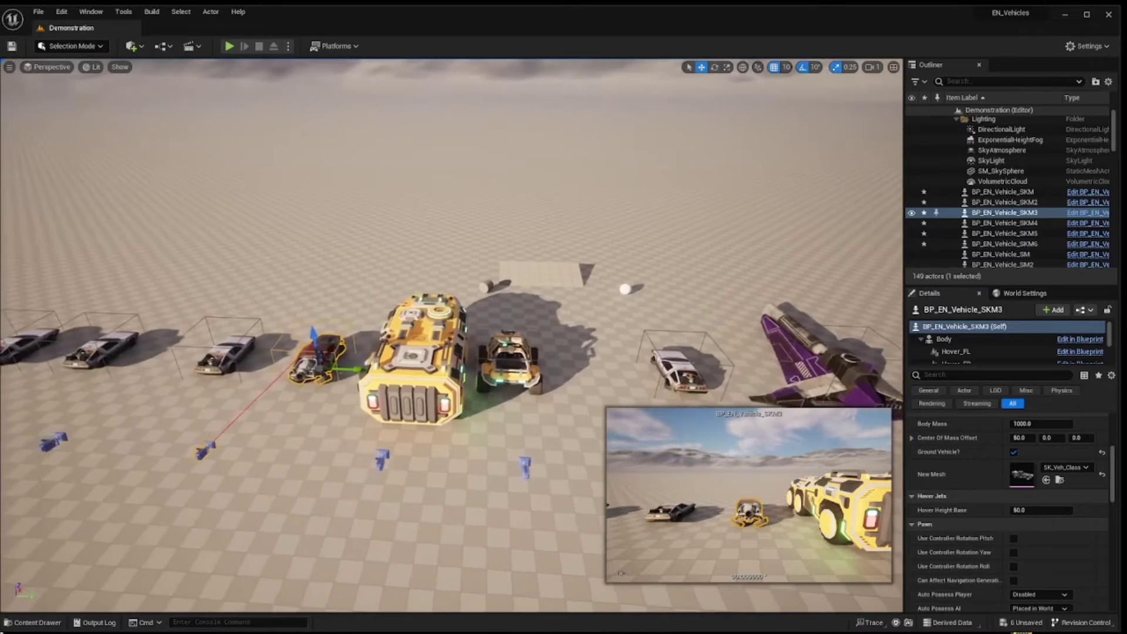
{"action": "right_click_drag", "start_coordinate": [343, 595], "coordinate": [411, 529]}
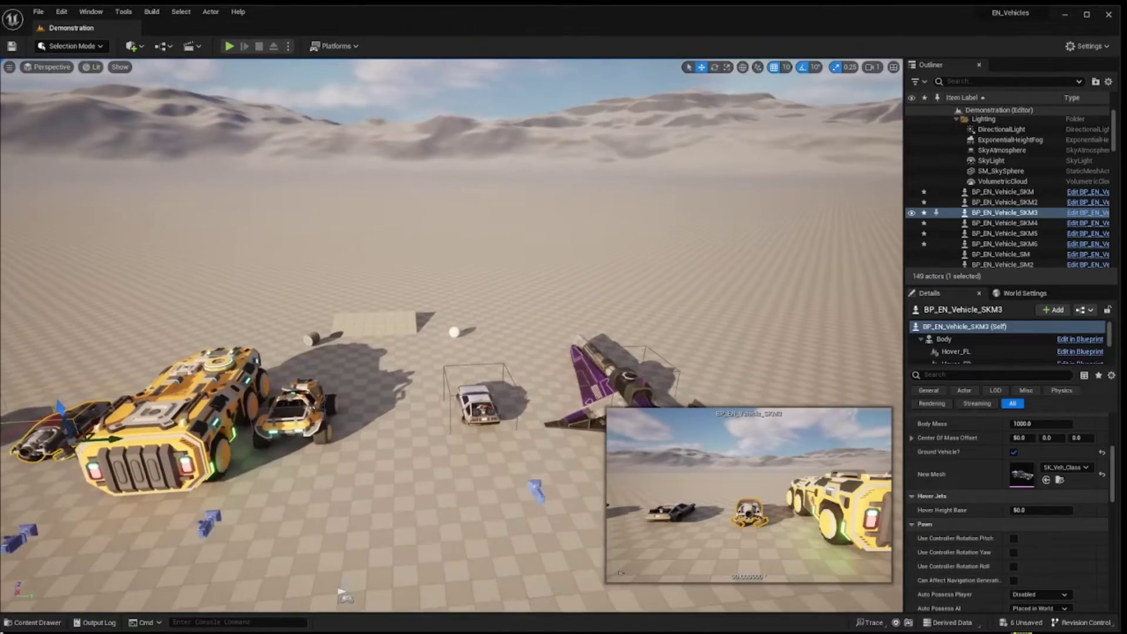
{"action": "right_click_drag", "start_coordinate": [232, 69], "coordinate": [232, 68]}
- Start Play, board the classic car, lift it into hover with T, steer around, and exit
{"action": "left_click", "coordinate": [230, 46]}
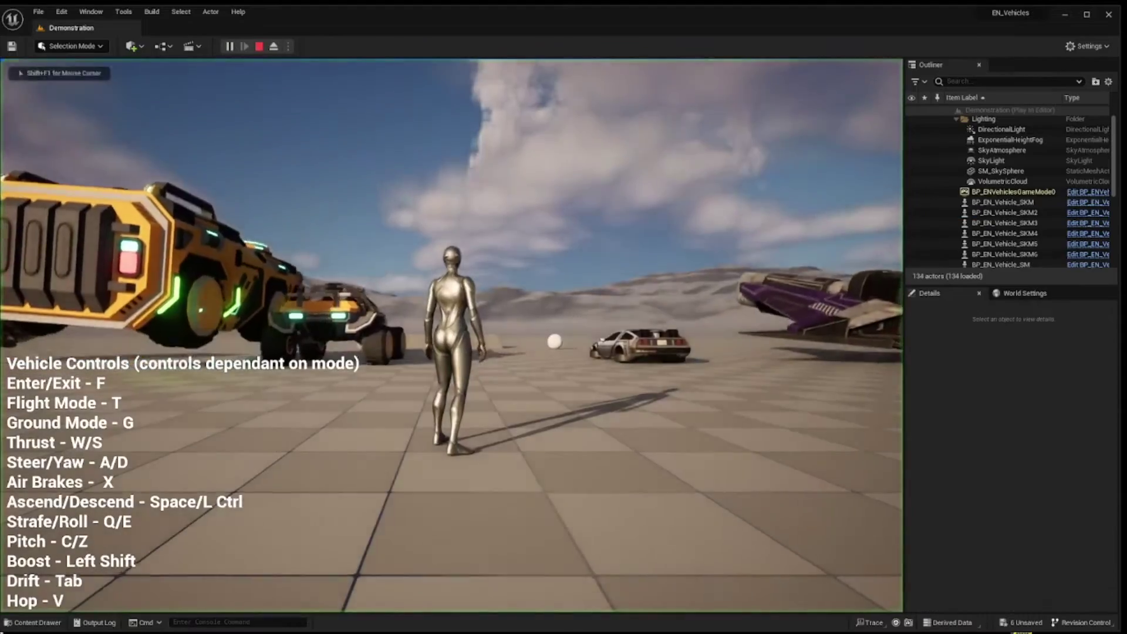
{"action": "key", "text": "w"}
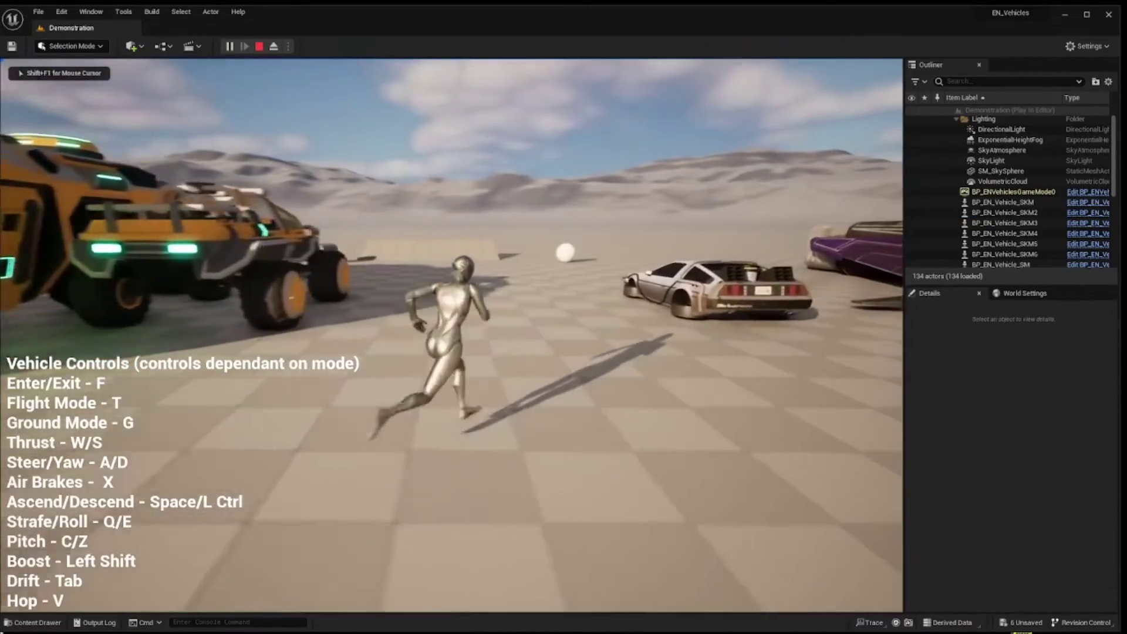
{"action": "key", "text": "f"}
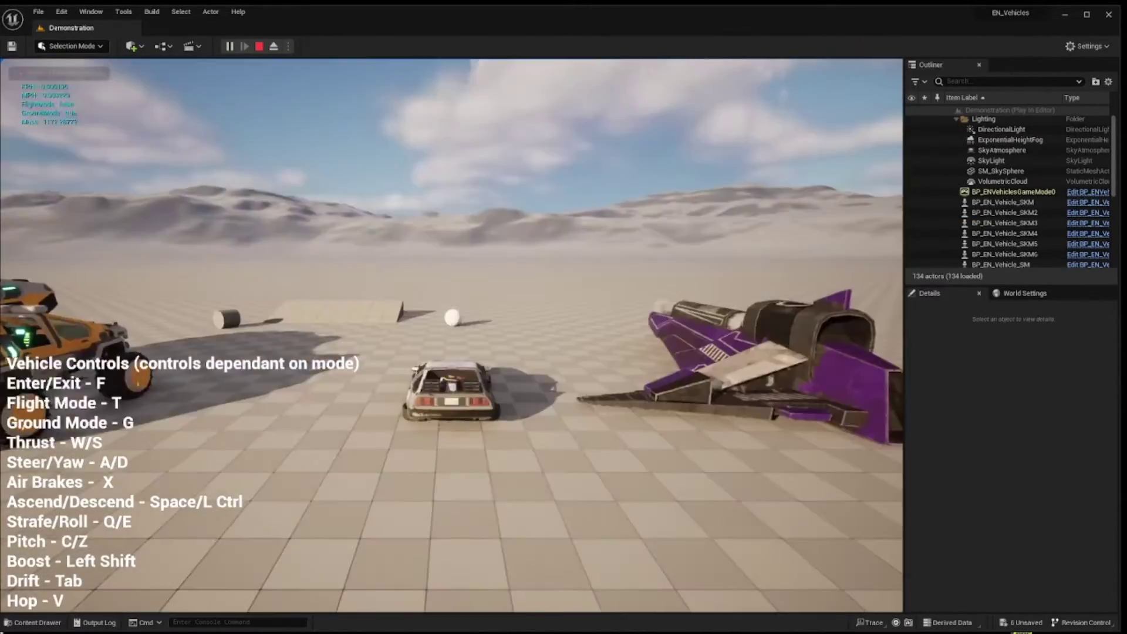
{"action": "key", "text": "t"}
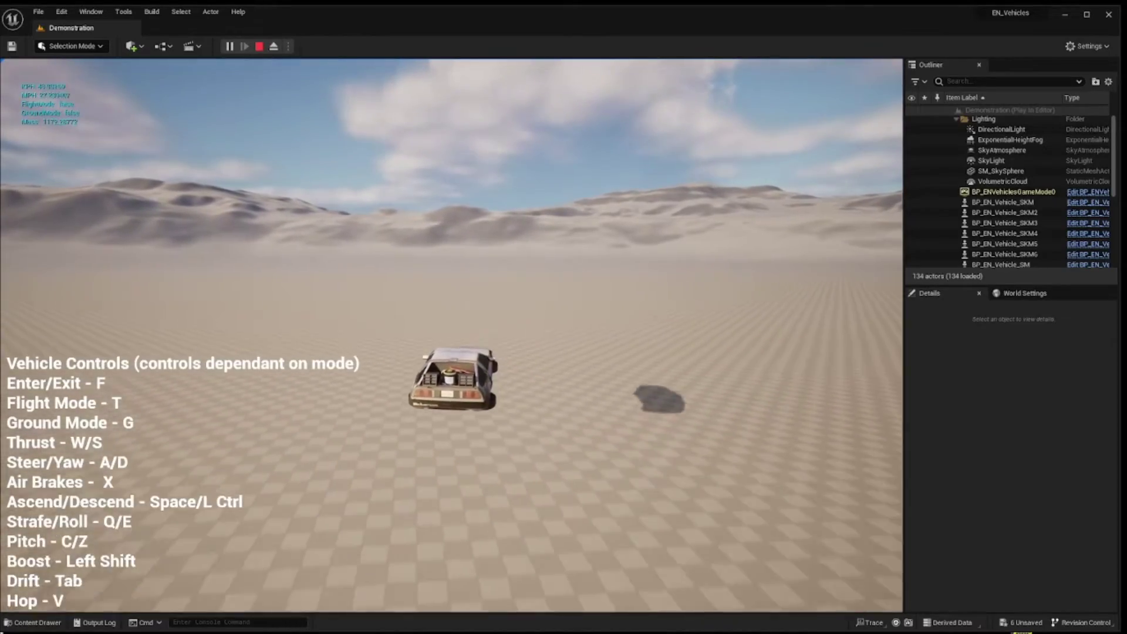
{"action": "key", "text": "a"}
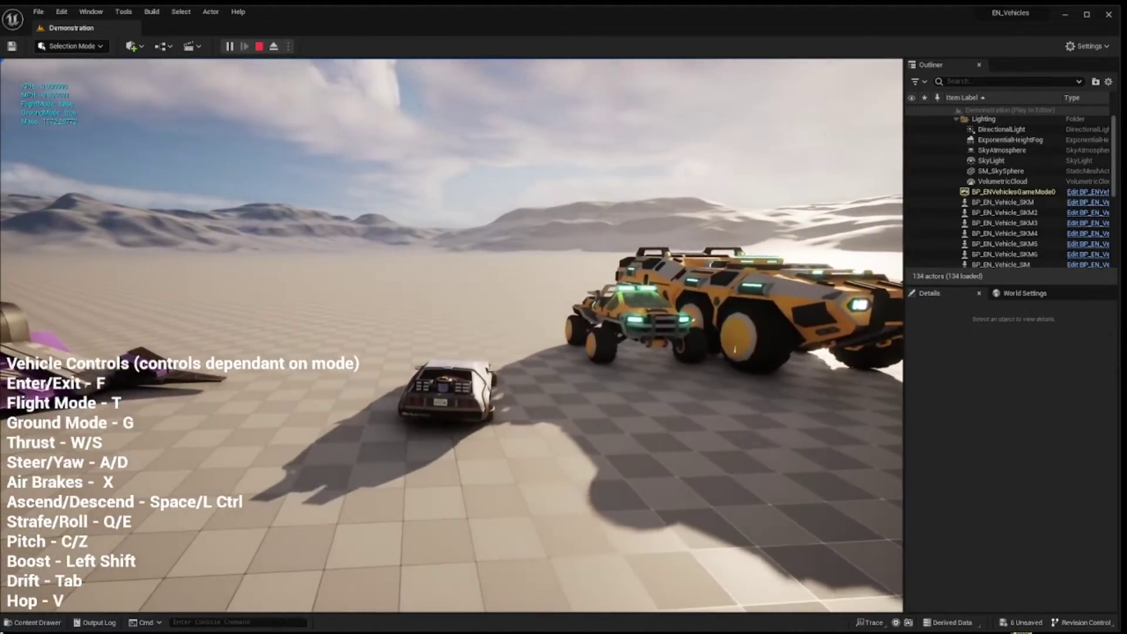
{"action": "key", "text": "f"}
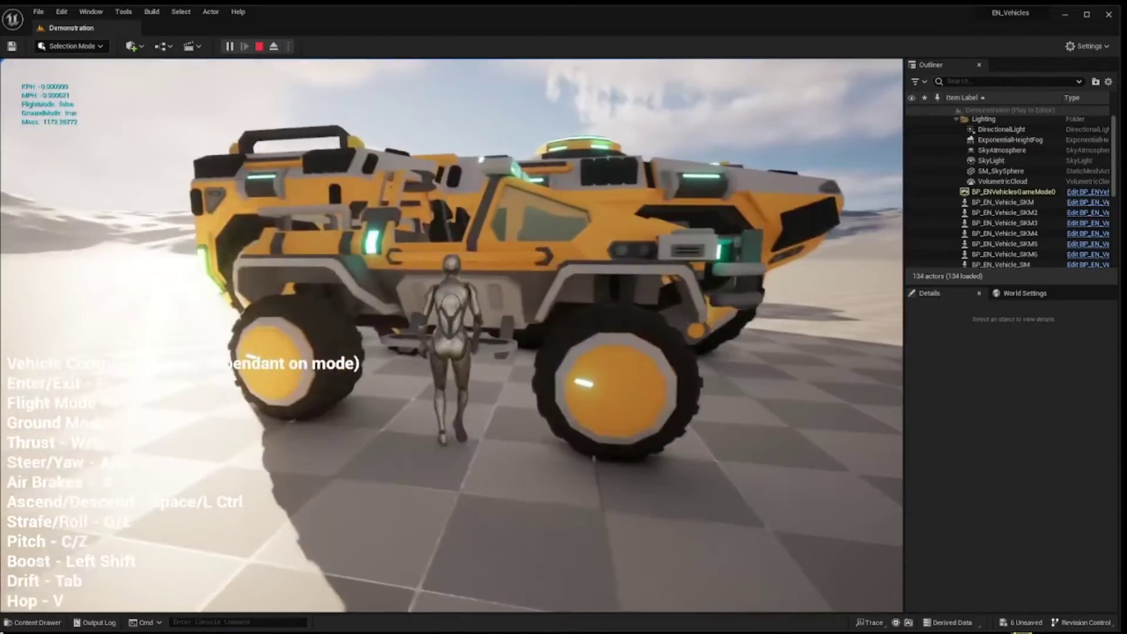
- Get into the yellow buggy and drive it across the desert toward the parked vehicles
{"action": "key", "text": "f"}
{"action": "key", "text": "w"}
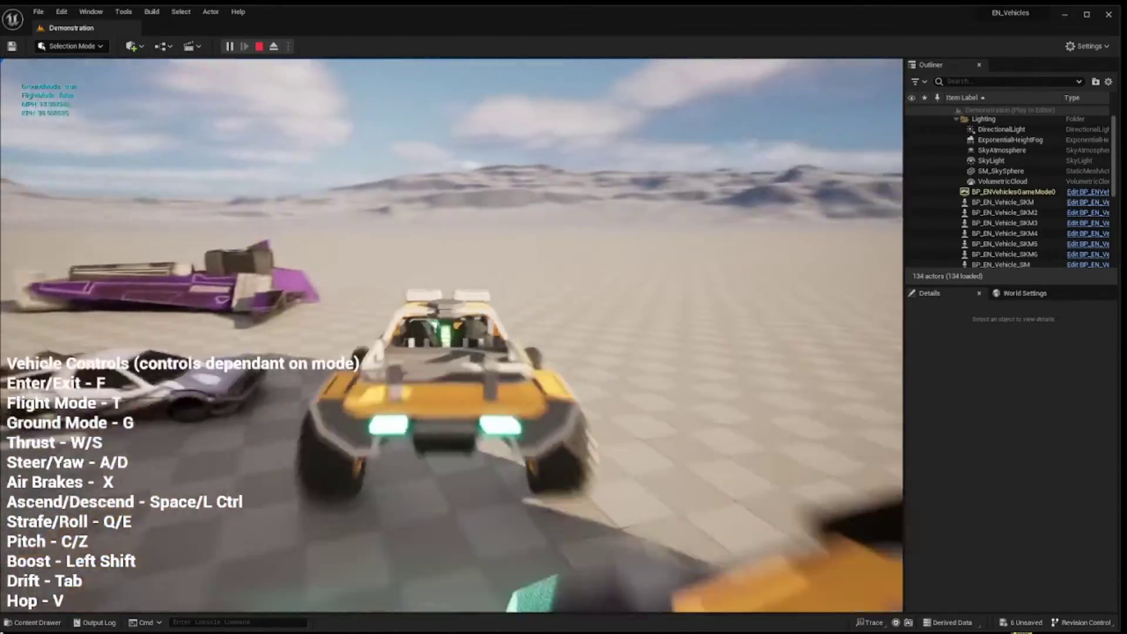
{"action": "key", "text": "a"}
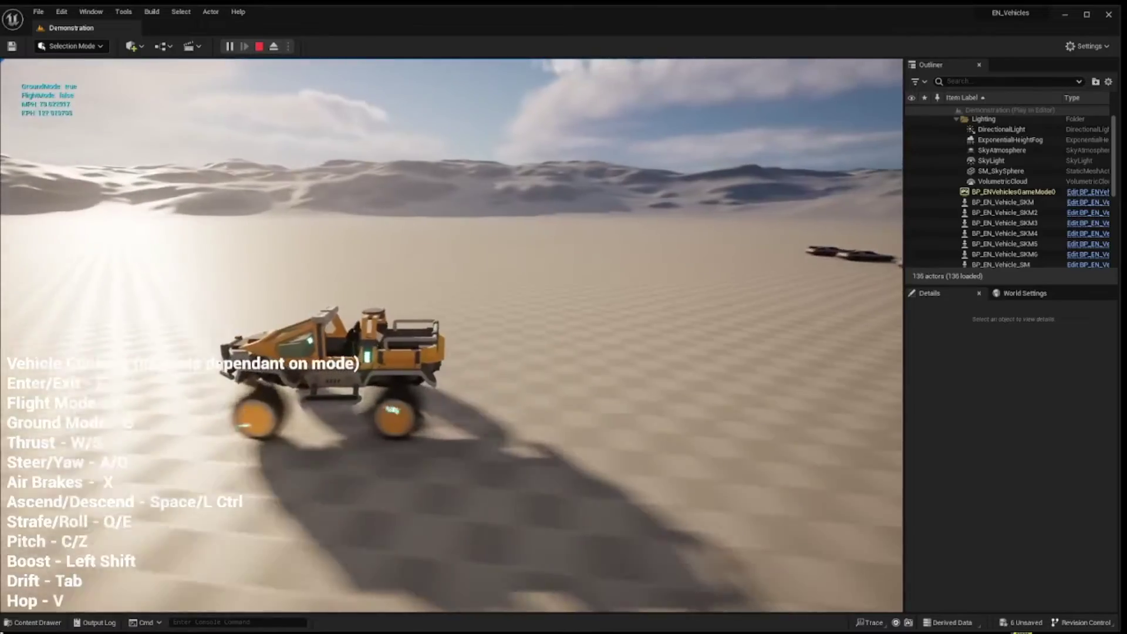
{"action": "key", "text": "d"}
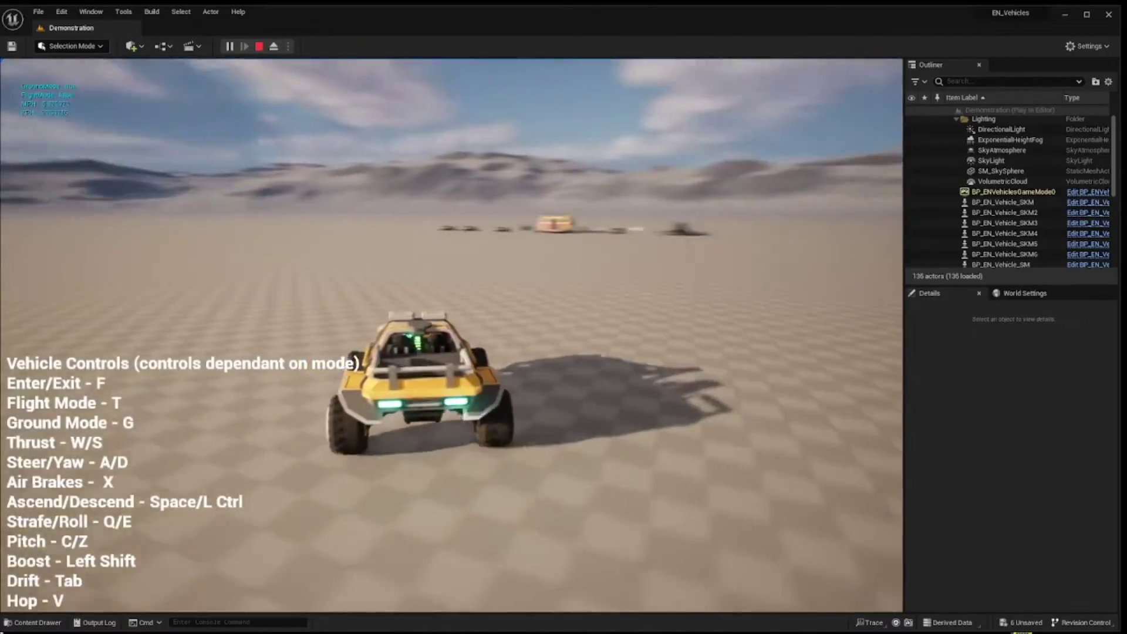
{"action": "key", "text": "w"}
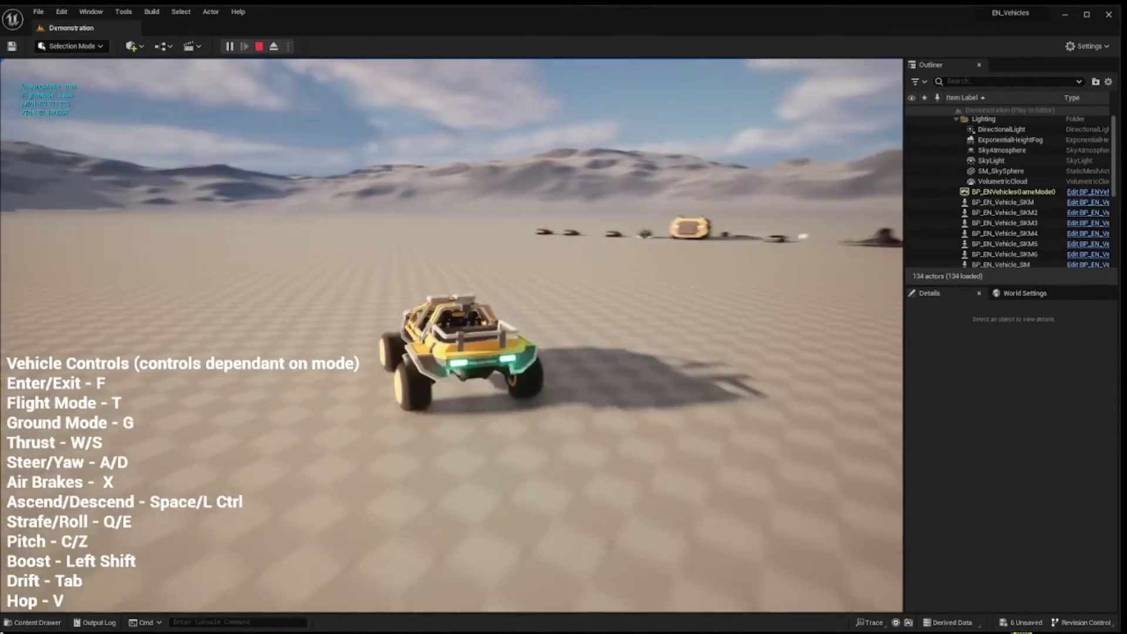
{"action": "key", "text": "d"}
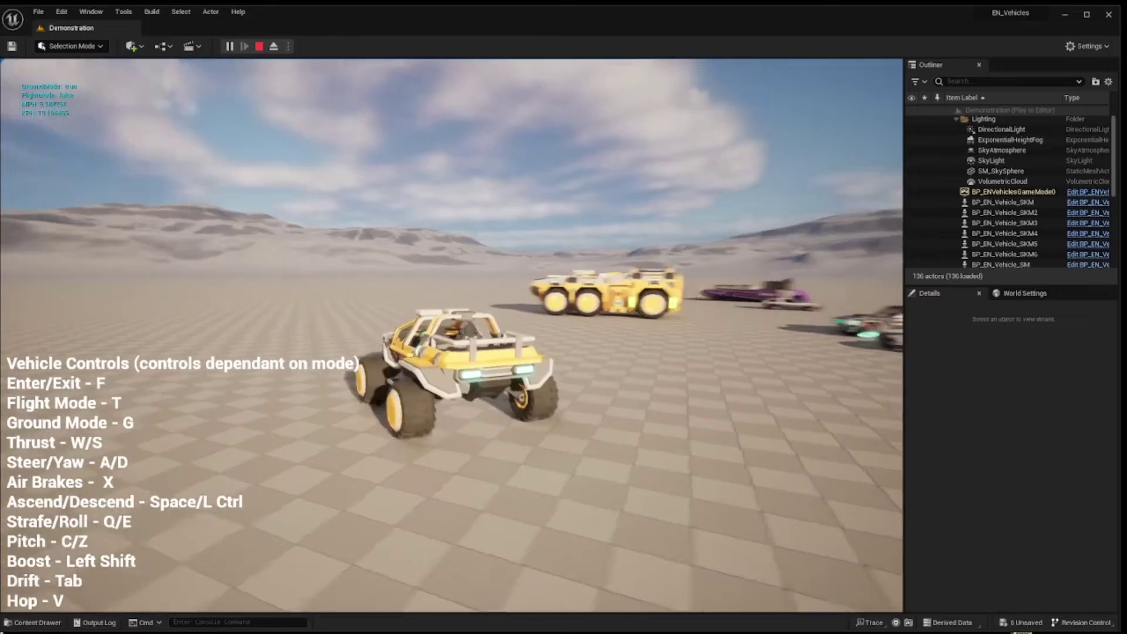
- Leave the buggy, board the next parked vehicle, switch it to flight mode with G/T, fly, and exit
{"action": "key", "text": "f"}
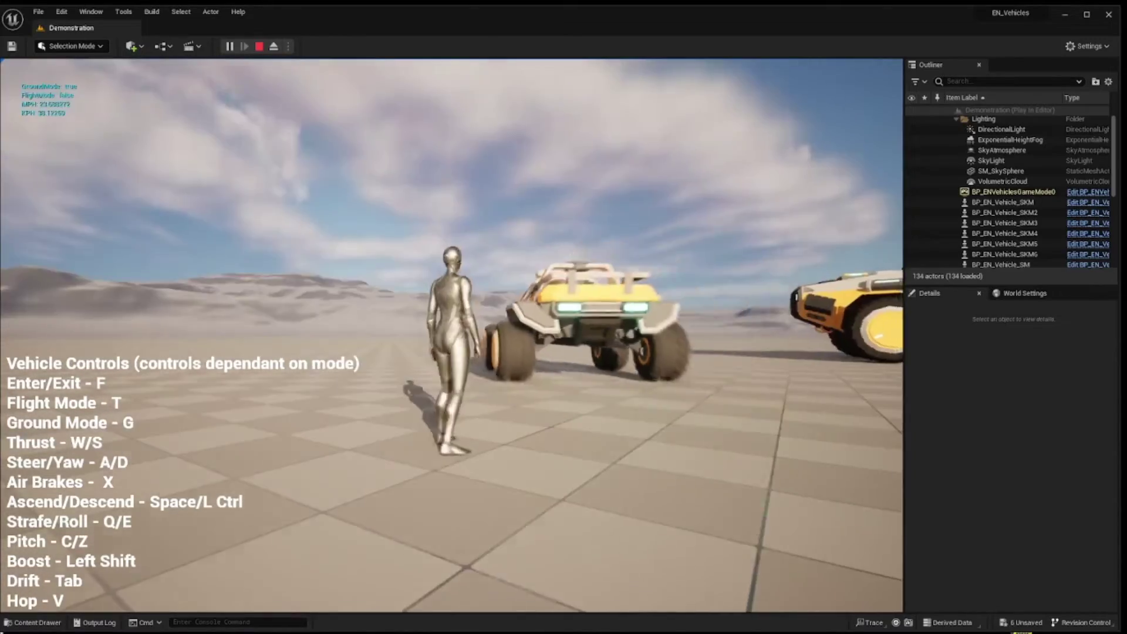
{"action": "key", "text": "w"}
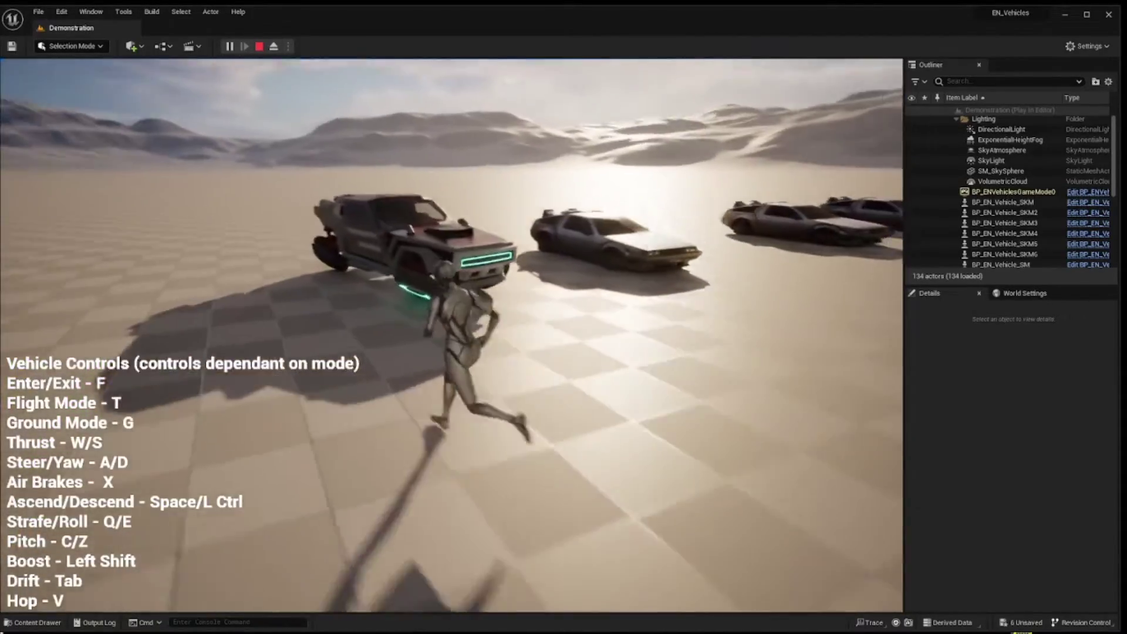
{"action": "key", "text": "f"}
{"action": "key", "text": "g"}
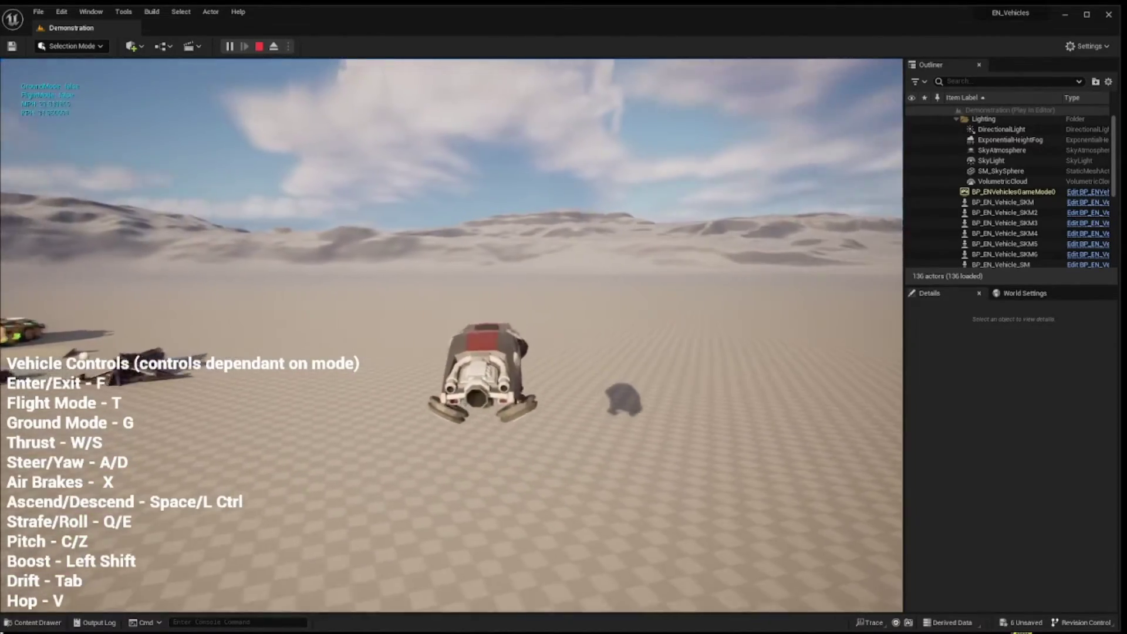
{"action": "key", "text": "t"}
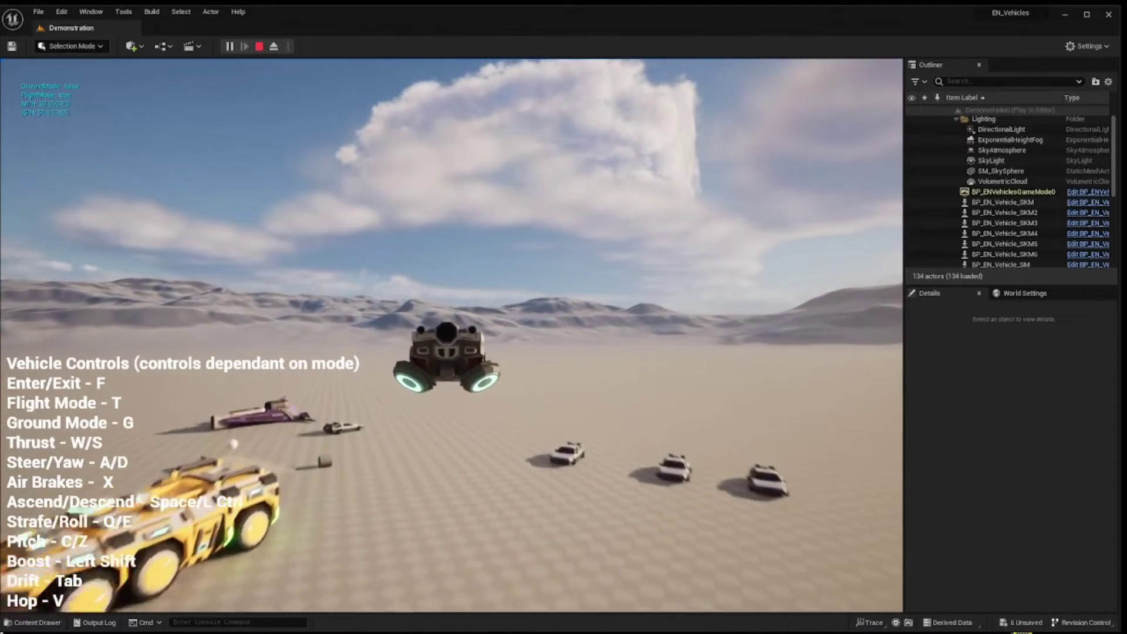
{"action": "key", "text": "f"}
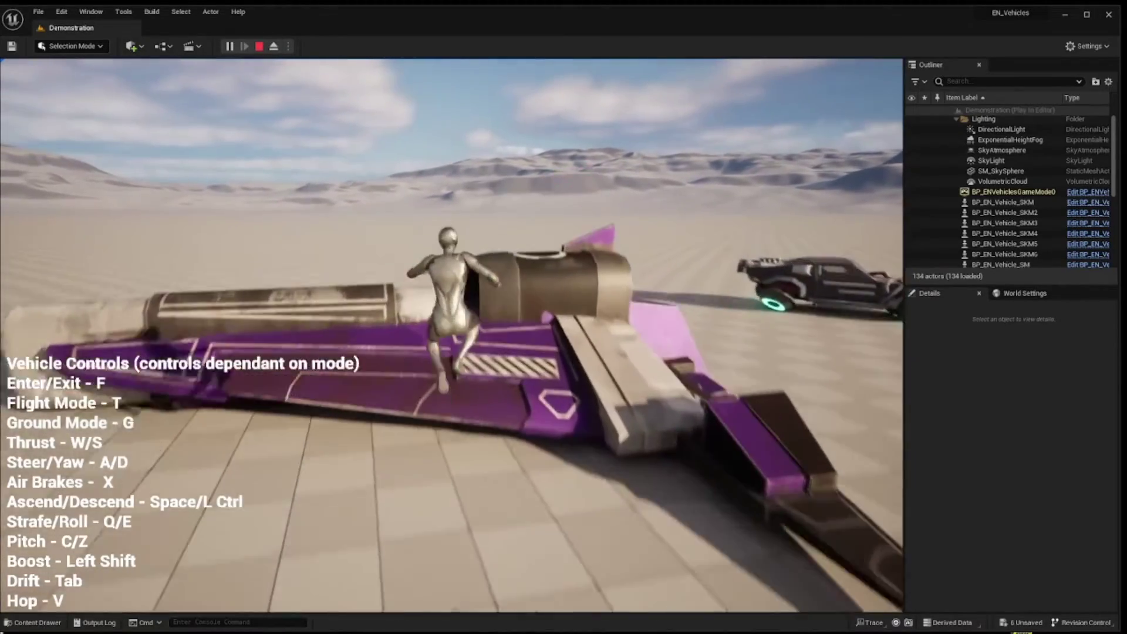
- Board the purple ship and fly it forward through right and sharp left turns
{"action": "key", "text": "f"}
{"action": "key", "text": "g"}
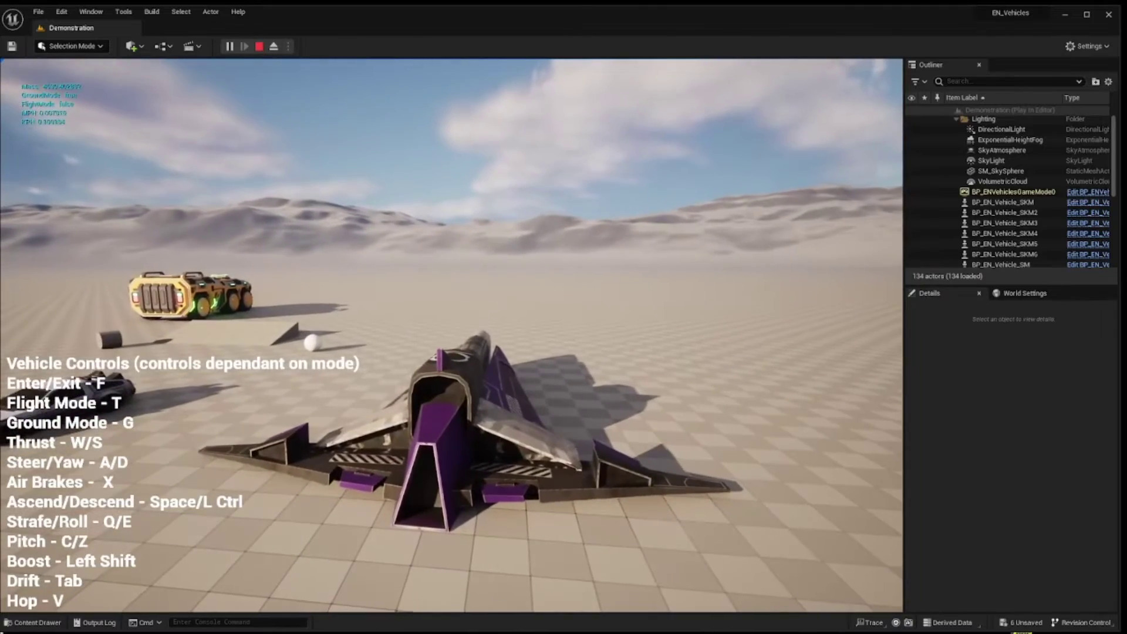
{"action": "key", "text": "w"}
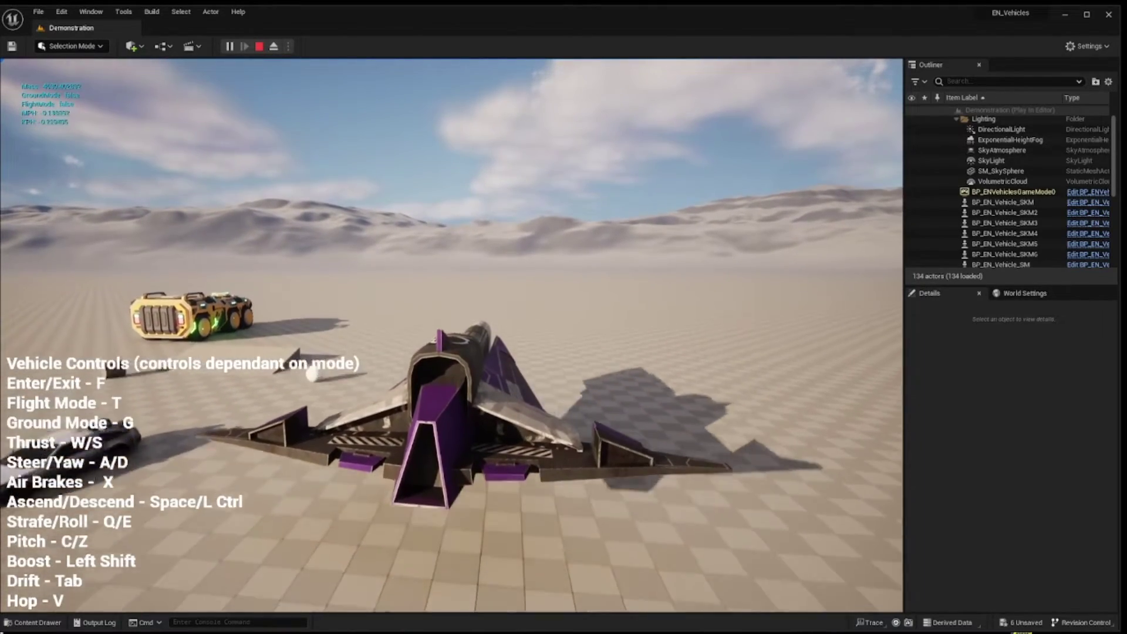
{"action": "key", "text": "d"}
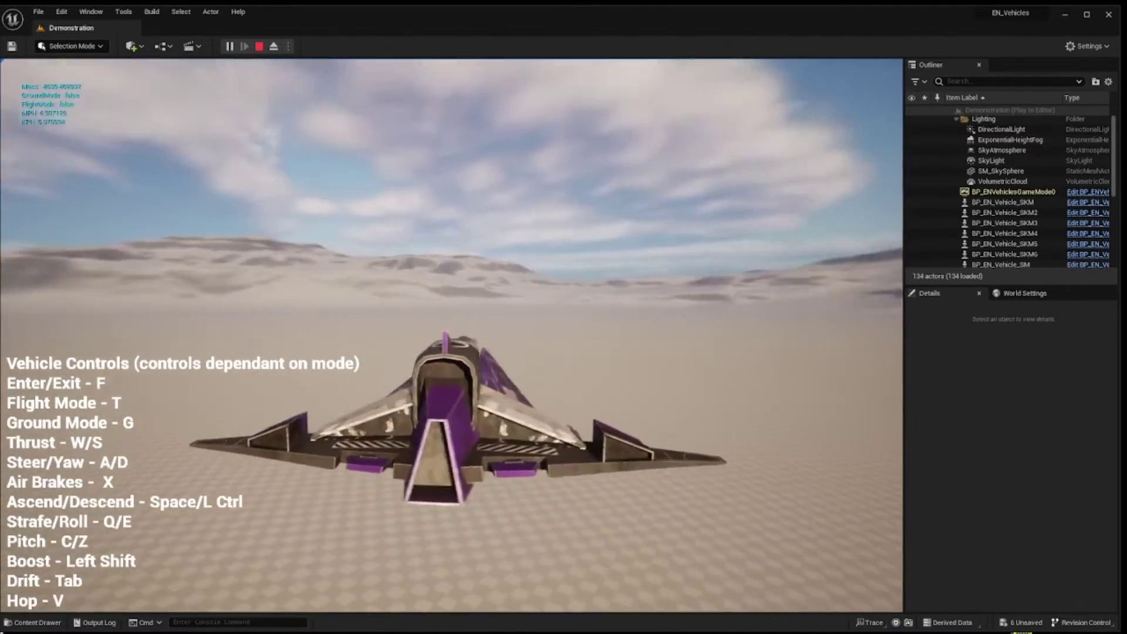
{"action": "key", "text": "w"}
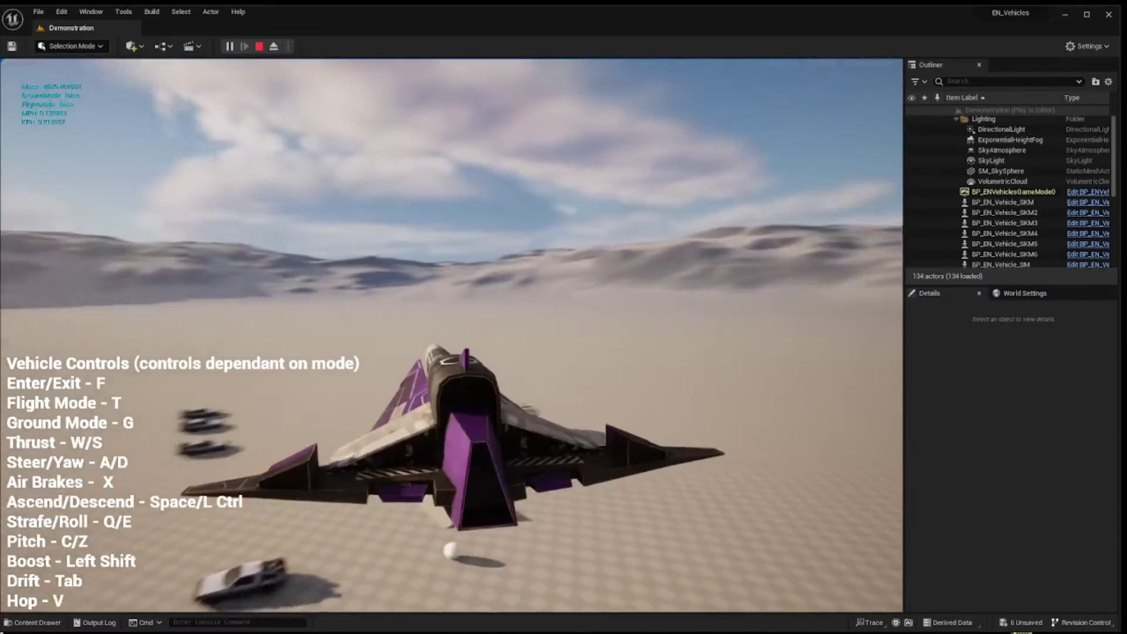
{"action": "key", "text": "a"}
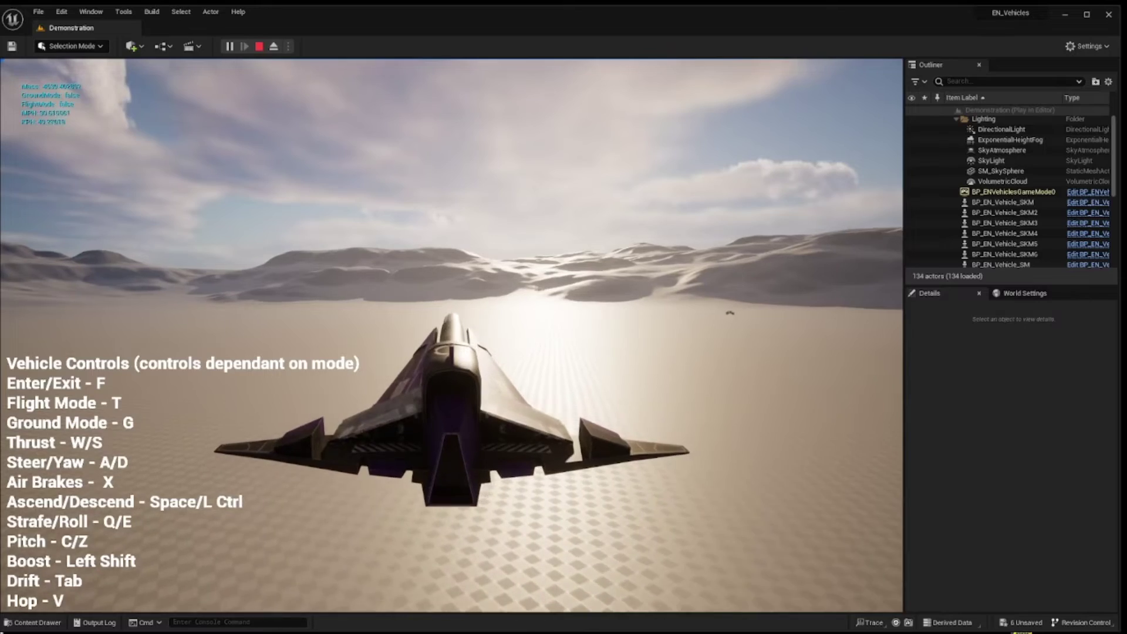
{"action": "key", "text": "a"}
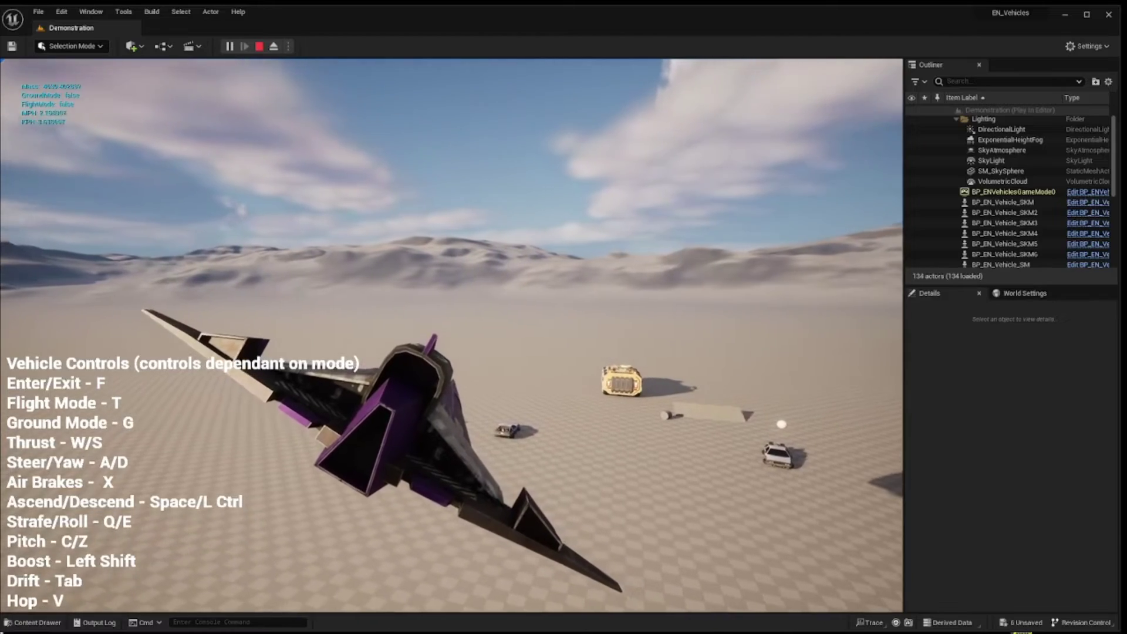
- Weave the ship right and left, climb out on foot, and stop the session with Esc
{"action": "key", "text": "w"}
{"action": "key", "text": "d"}
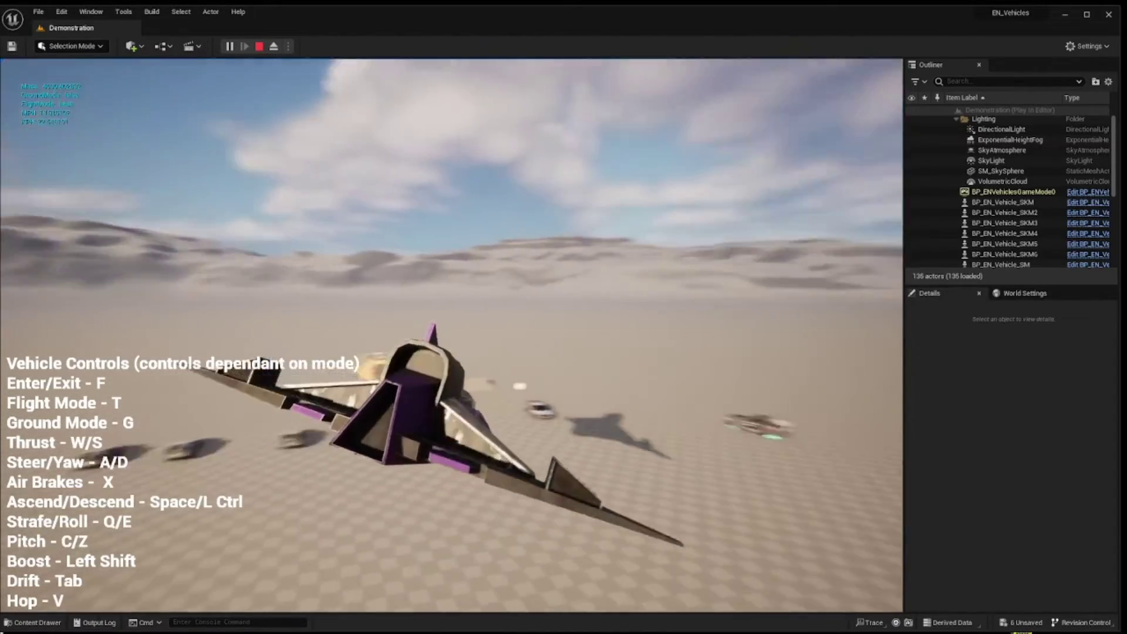
{"action": "key", "text": "d"}
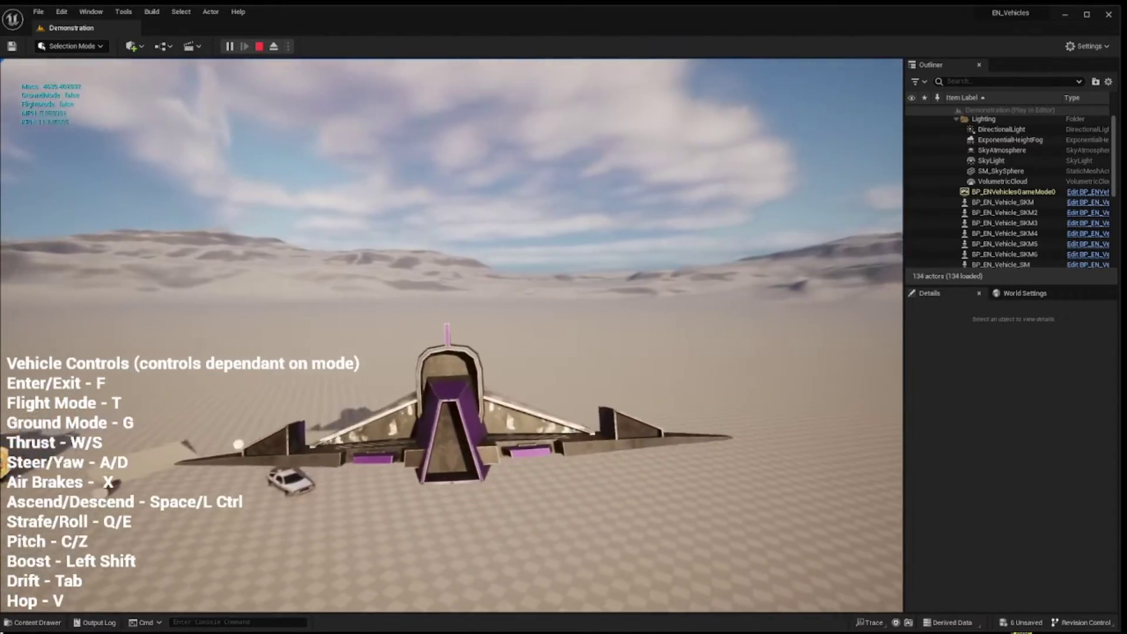
{"action": "key", "text": "a"}
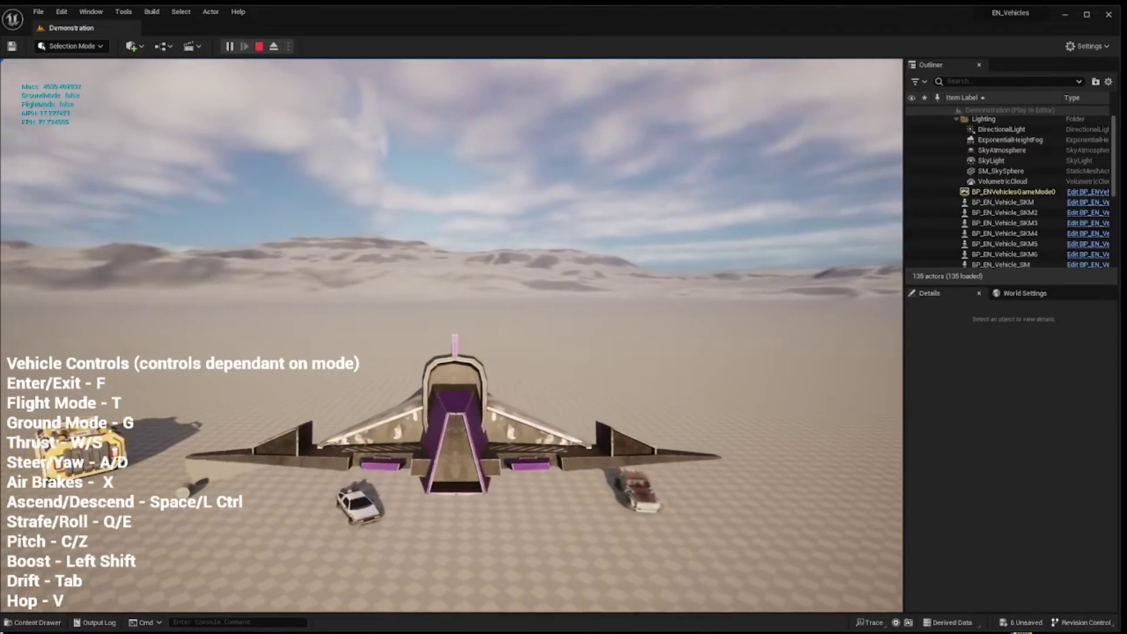
{"action": "key", "text": "d"}
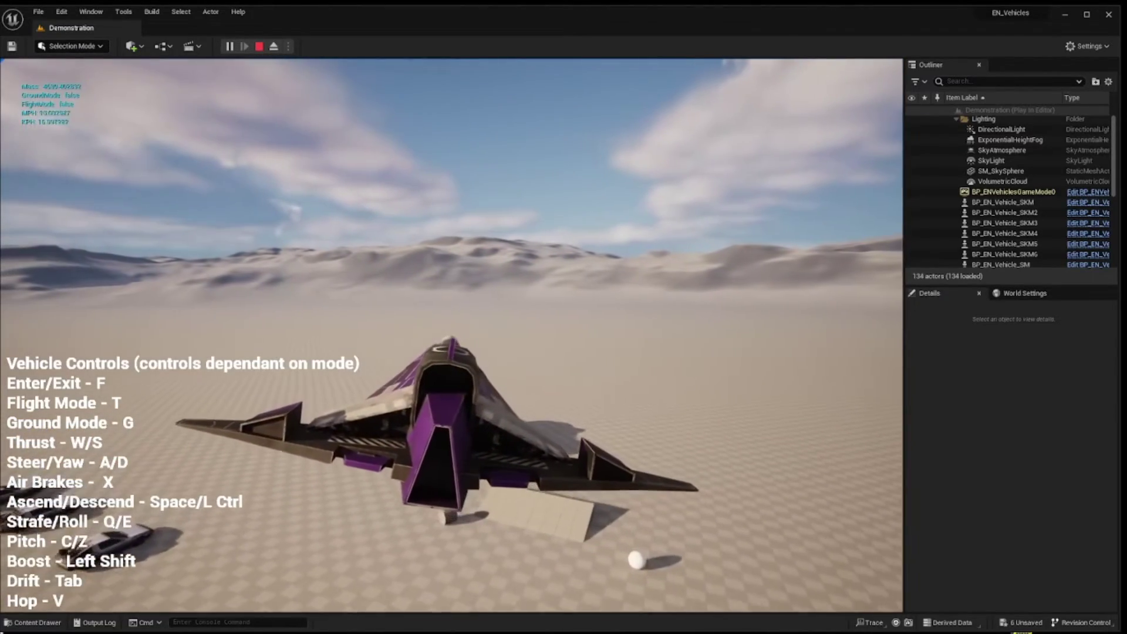
{"action": "key", "text": "f"}
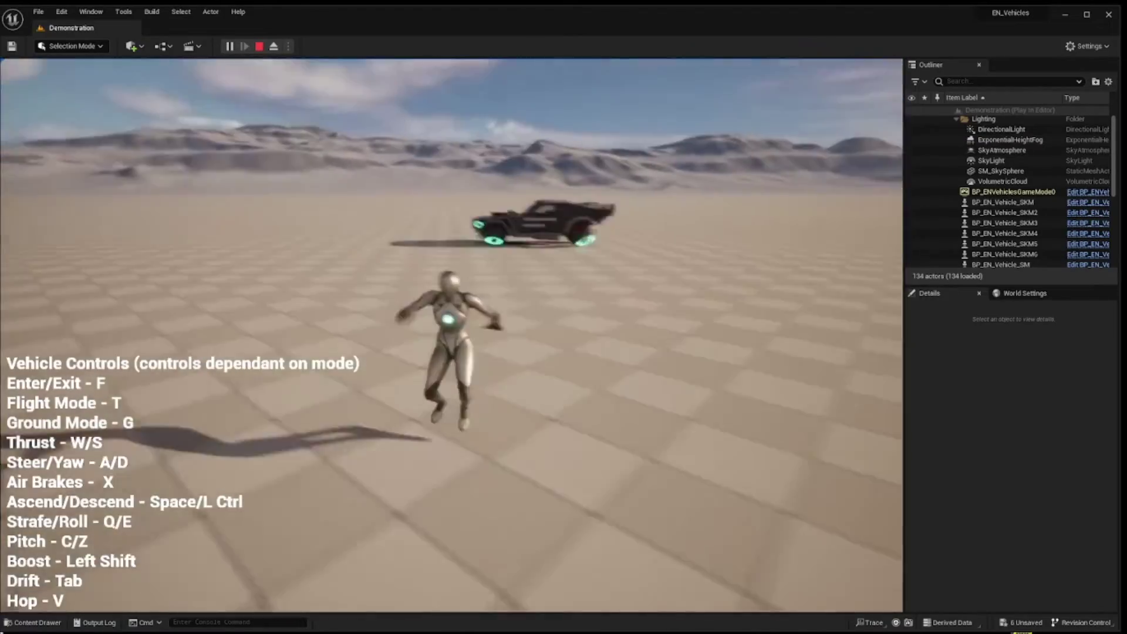
{"action": "key", "text": "w"}
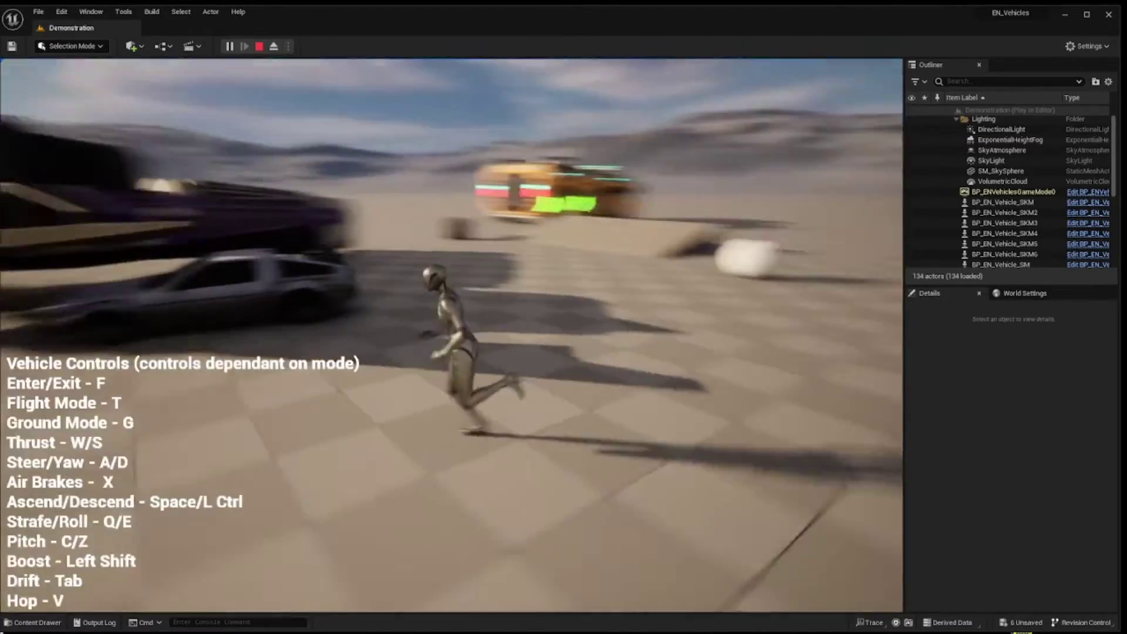
{"action": "key", "text": "Escape"}
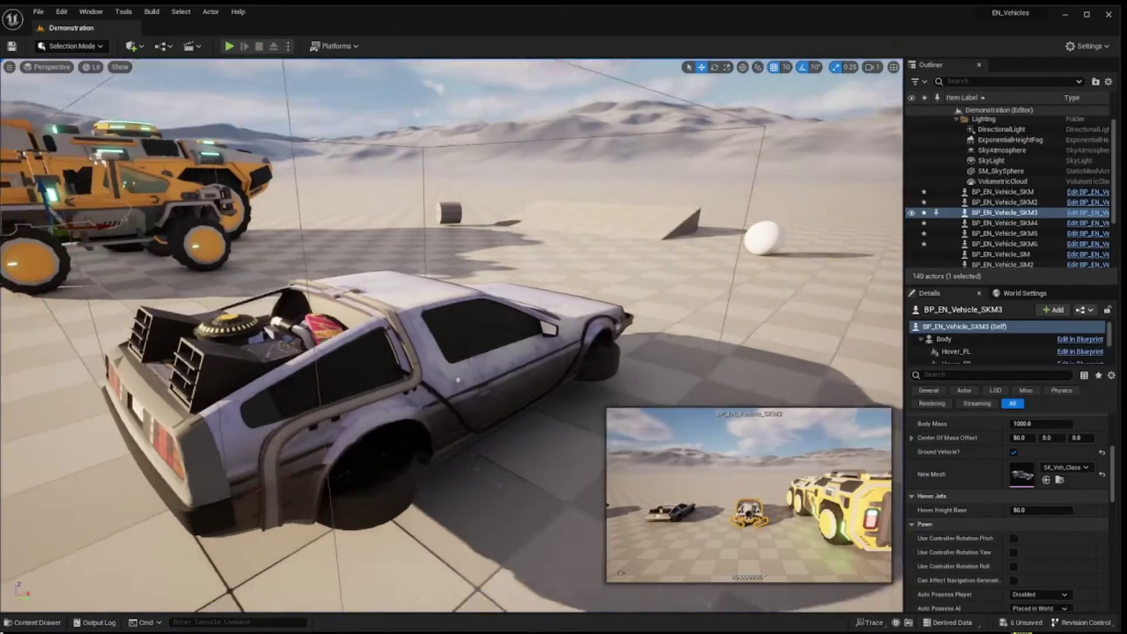
- Alt-drag BP_EN_Vehicle_SM into a new copy, BP_EN_Vehicle_SM3, placed beside the purple ship
{"action": "right_click_drag", "start_coordinate": [458, 381], "coordinate": [482, 375]}
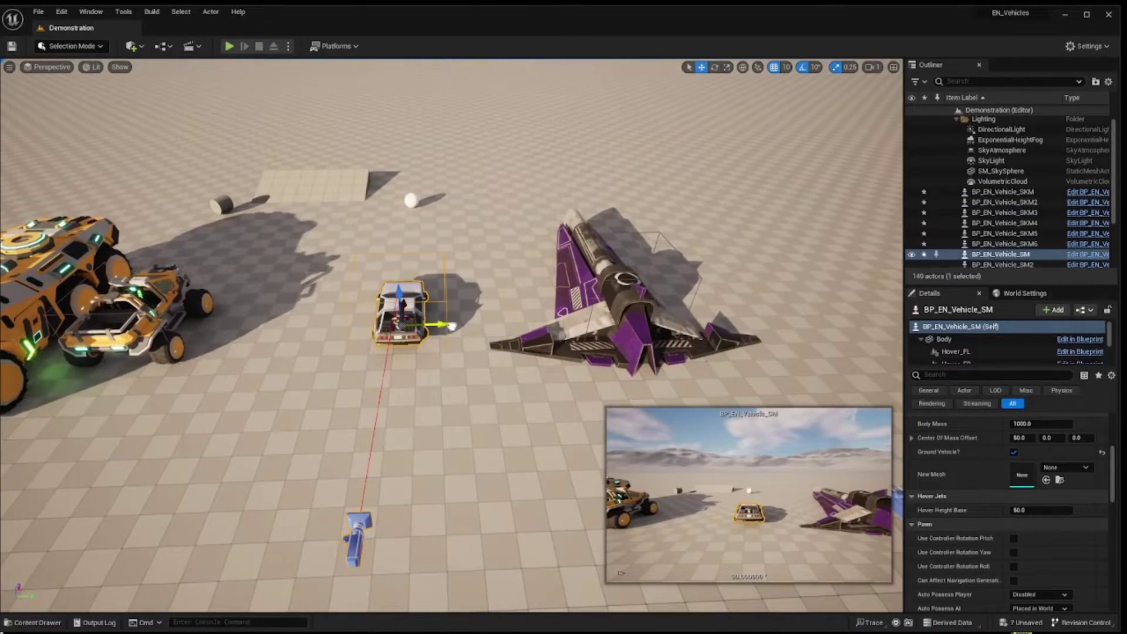
{"action": "left_click_drag", "start_coordinate": [451, 326], "coordinate": [852, 288], "text": "alt"}
{"action": "right_click_drag", "start_coordinate": [851, 288], "coordinate": [763, 306]}
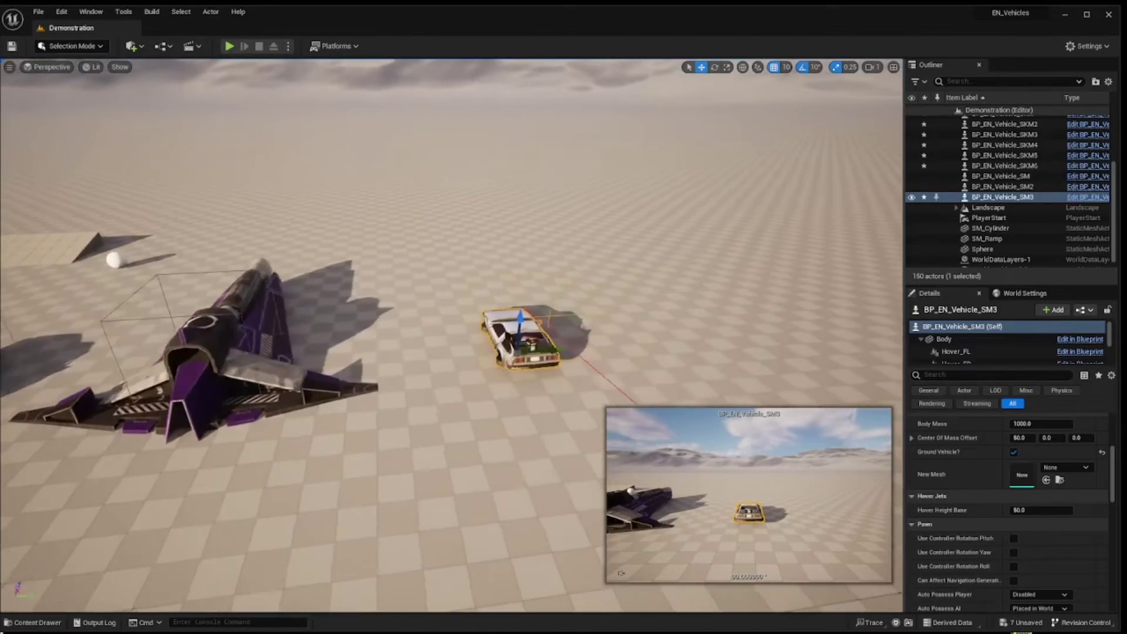
{"action": "middle_click_drag", "start_coordinate": [424, 524], "coordinate": [347, 523]}
{"action": "left_click", "coordinate": [38, 622]}
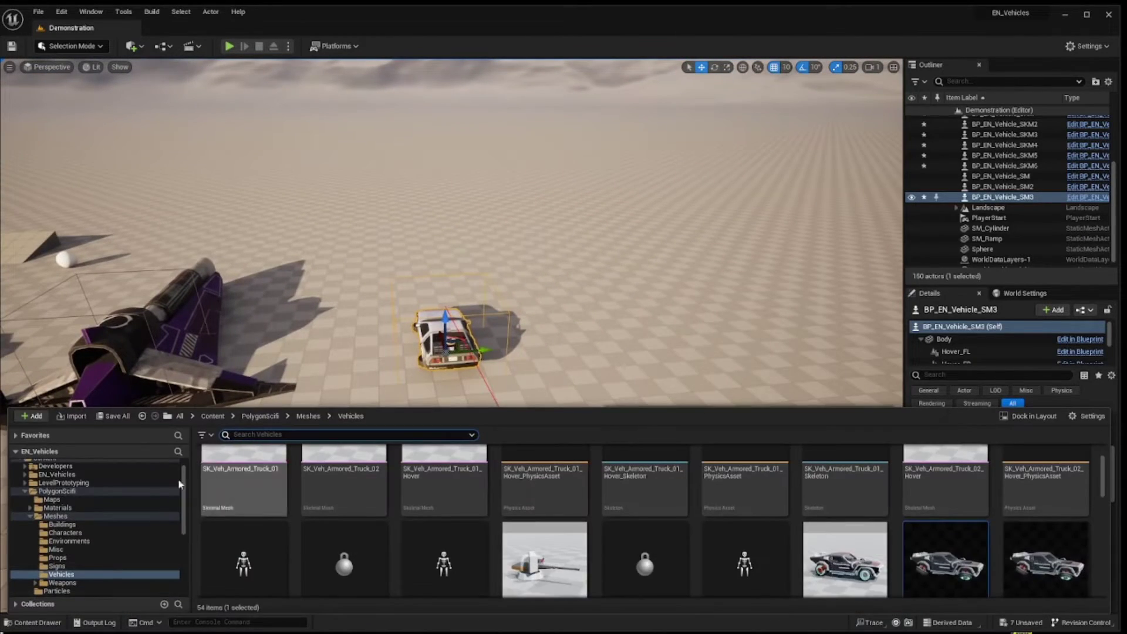
- Browse to PolygonScifiSpace > Meshes > Vehicles and open SM_Ship_Bomber_02 in the Static Mesh Editor
{"action": "left_click", "coordinate": [25, 492]}
{"action": "left_click", "coordinate": [24, 507]}
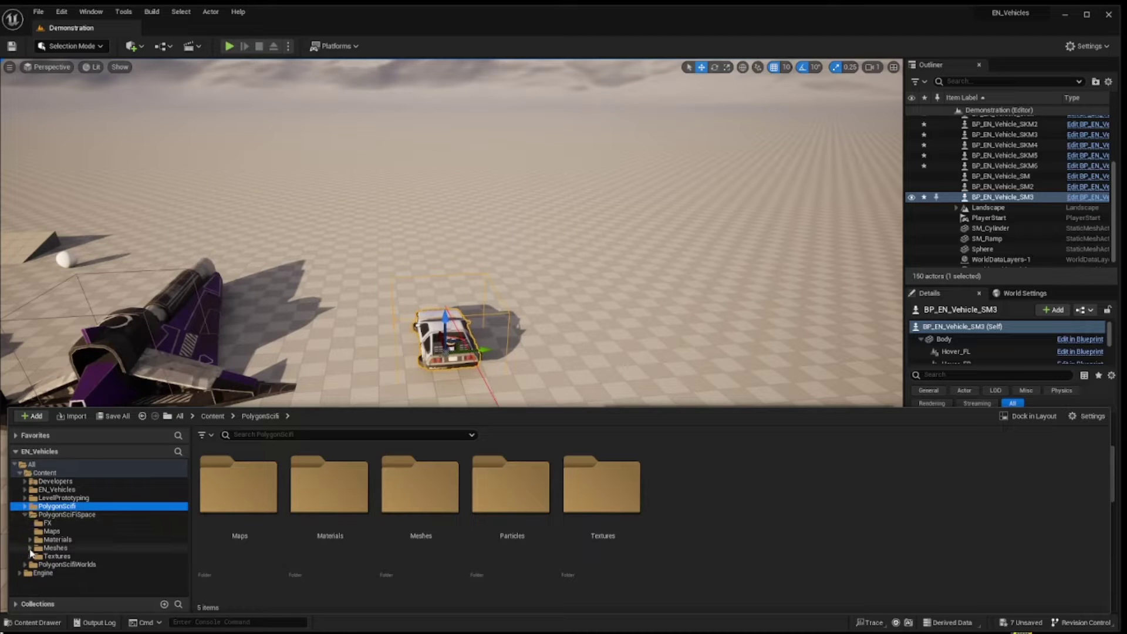
{"action": "scroll", "coordinate": [69, 587], "scroll_direction": "down", "scroll_amount": 2}
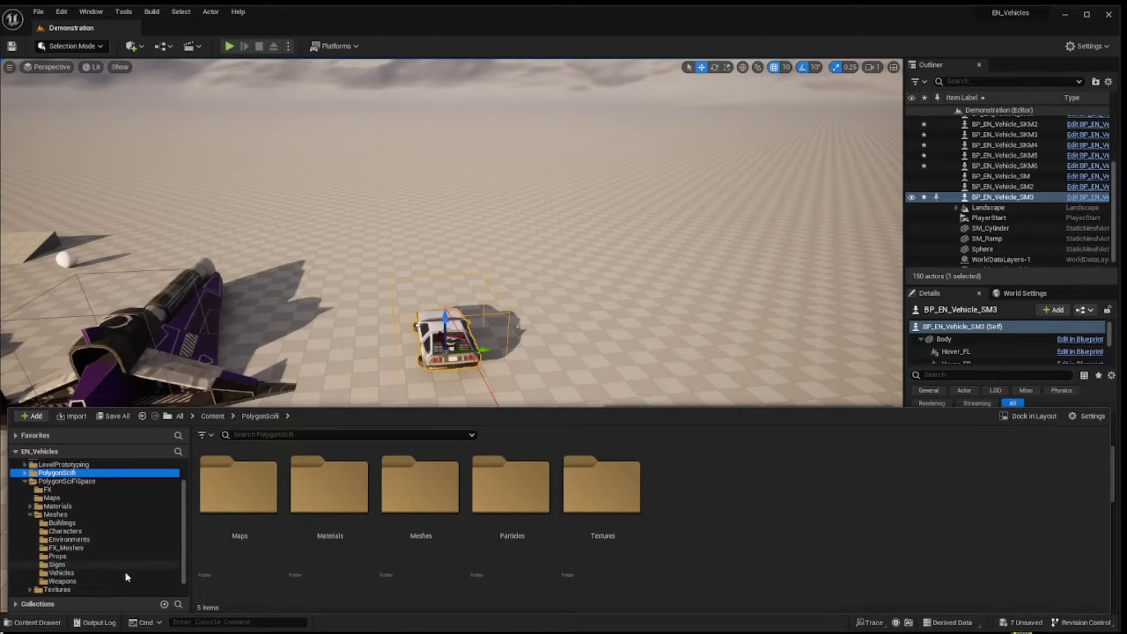
{"action": "left_click", "coordinate": [61, 572]}
{"action": "scroll", "coordinate": [641, 553], "scroll_direction": "down", "scroll_amount": 1}
{"action": "scroll", "coordinate": [641, 552], "scroll_direction": "down", "scroll_amount": 1}
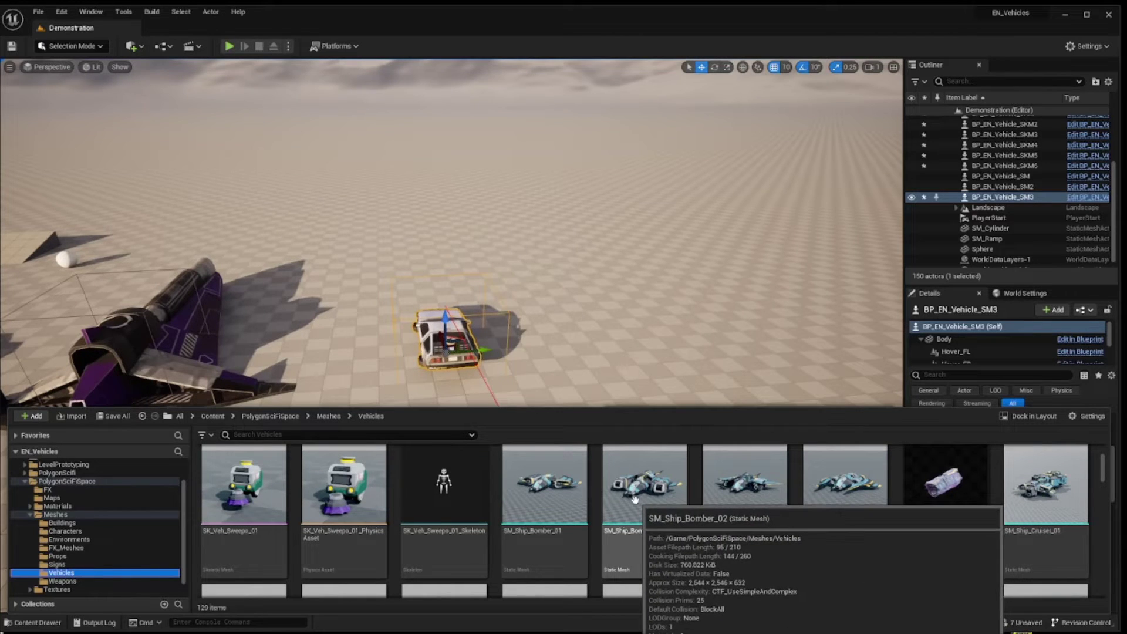
{"action": "left_click_drag", "start_coordinate": [635, 499], "coordinate": [635, 500]}
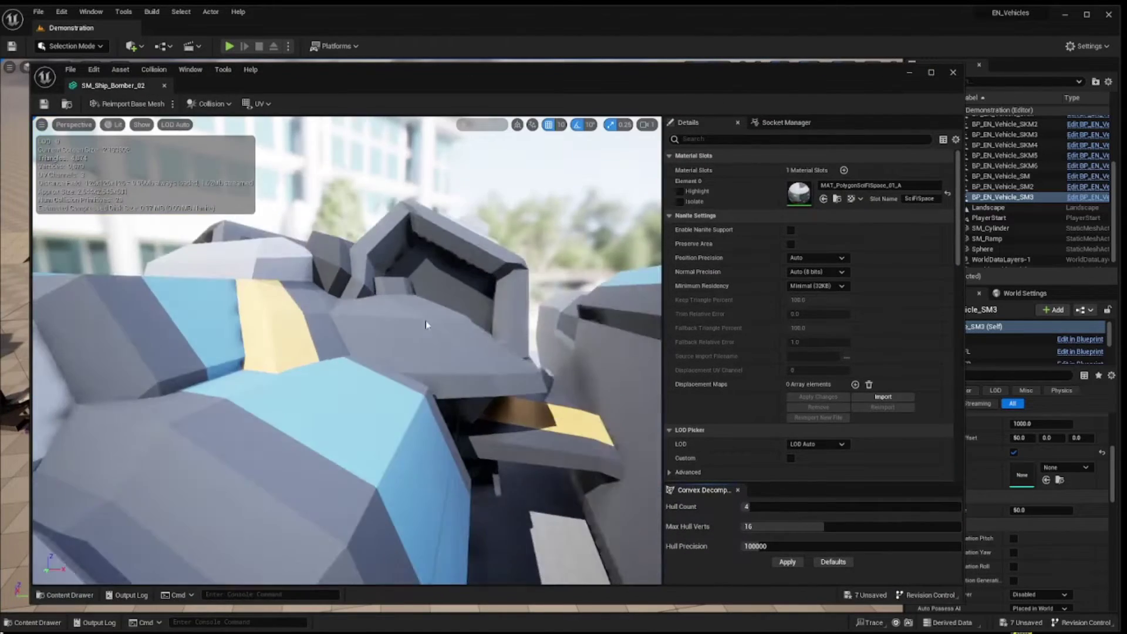
- Zoom out on the bomber ship mesh and expand its mesh settings in the Details panel
{"action": "left_click_drag", "start_coordinate": [425, 321], "coordinate": [425, 364]}
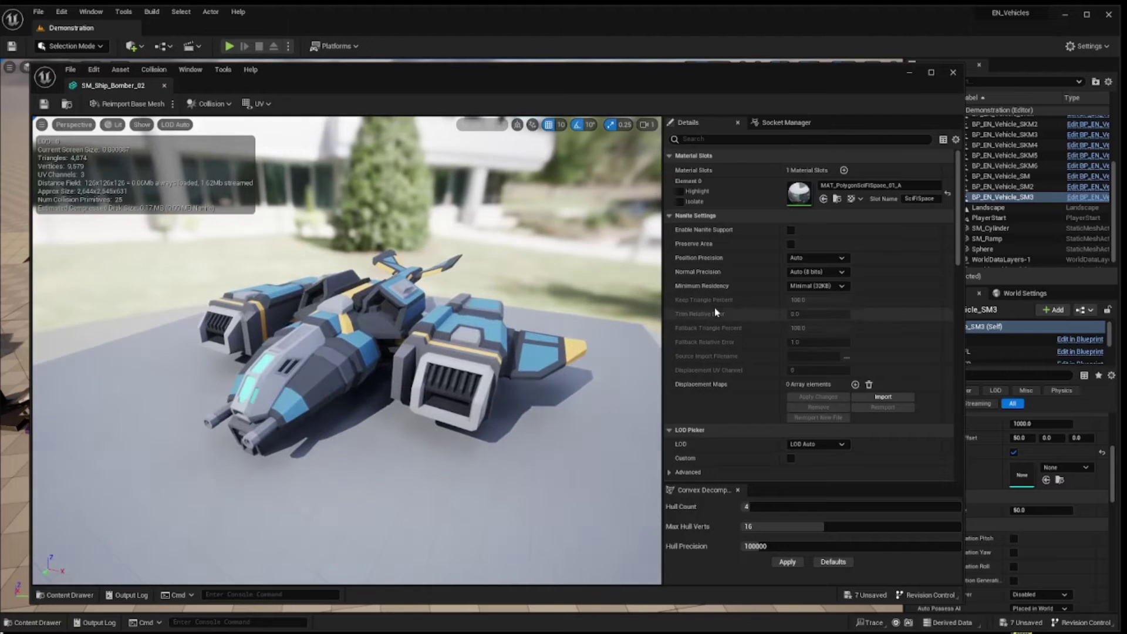
{"action": "scroll", "coordinate": [840, 362], "scroll_direction": "down", "scroll_amount": 6}
{"action": "scroll", "coordinate": [841, 364], "scroll_direction": "down", "scroll_amount": 3}
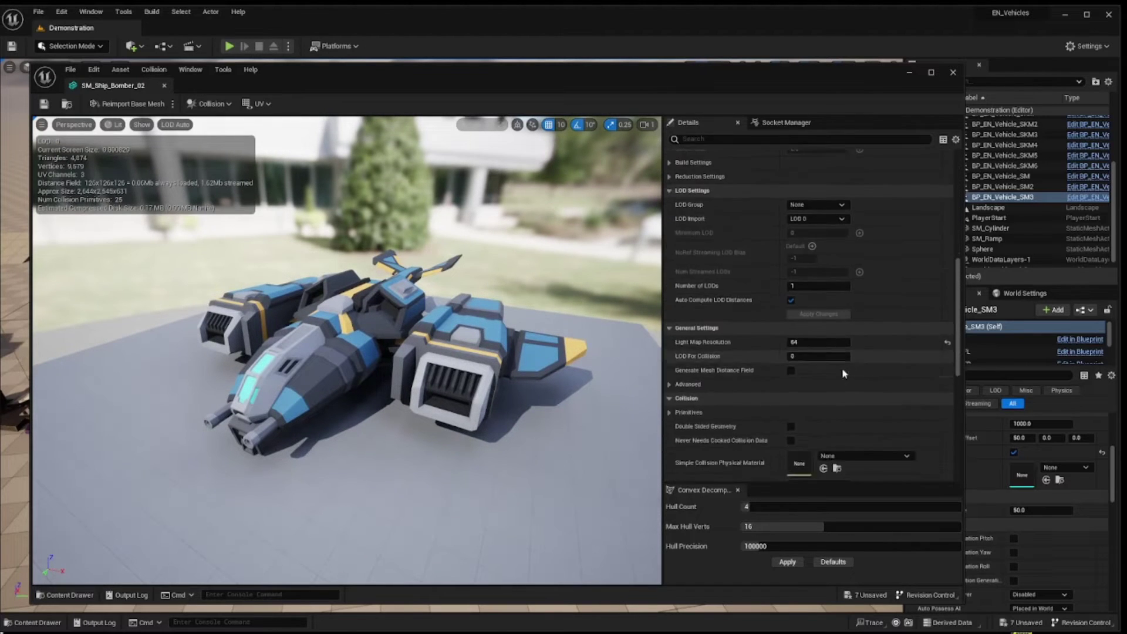
{"action": "scroll", "coordinate": [846, 370], "scroll_direction": "down", "scroll_amount": 3}
{"action": "scroll", "coordinate": [857, 373], "scroll_direction": "down", "scroll_amount": 3}
{"action": "scroll", "coordinate": [862, 374], "scroll_direction": "down", "scroll_amount": 3}
{"action": "scroll", "coordinate": [871, 375], "scroll_direction": "down", "scroll_amount": 1}
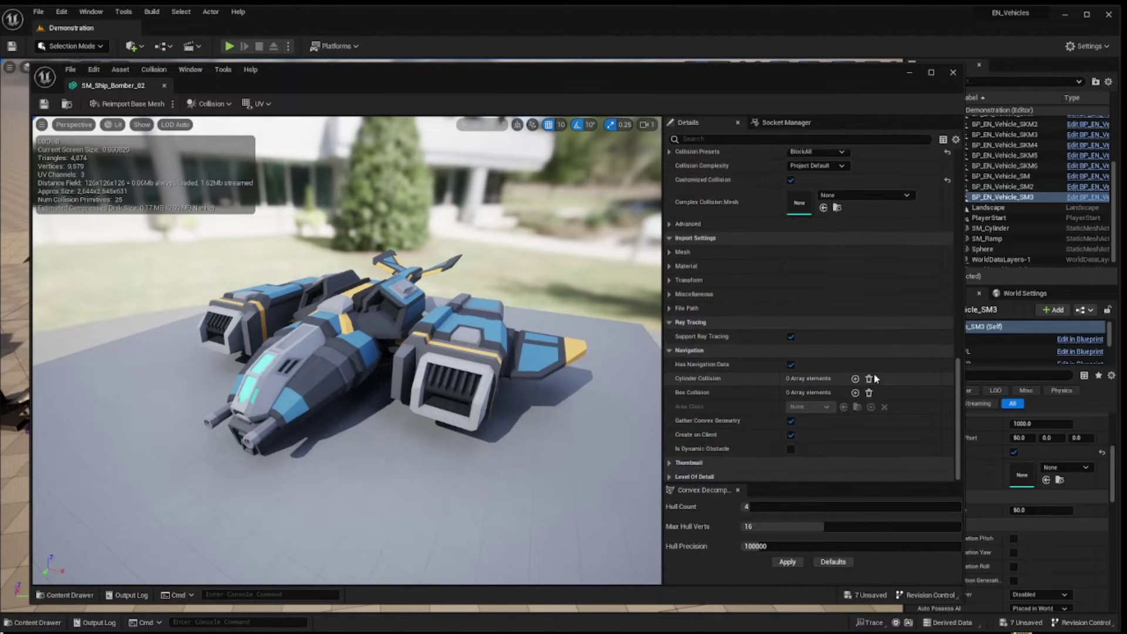
{"action": "scroll", "coordinate": [874, 372], "scroll_direction": "down", "scroll_amount": 1}
{"action": "scroll", "coordinate": [869, 370], "scroll_direction": "down", "scroll_amount": 1}
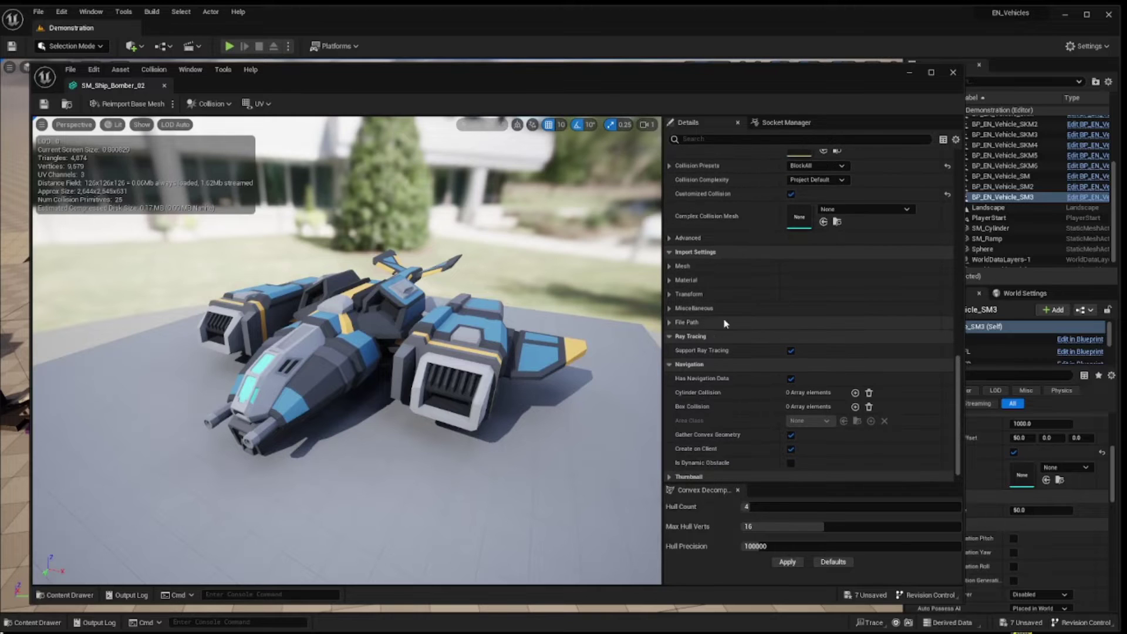
{"action": "left_click", "coordinate": [670, 266]}
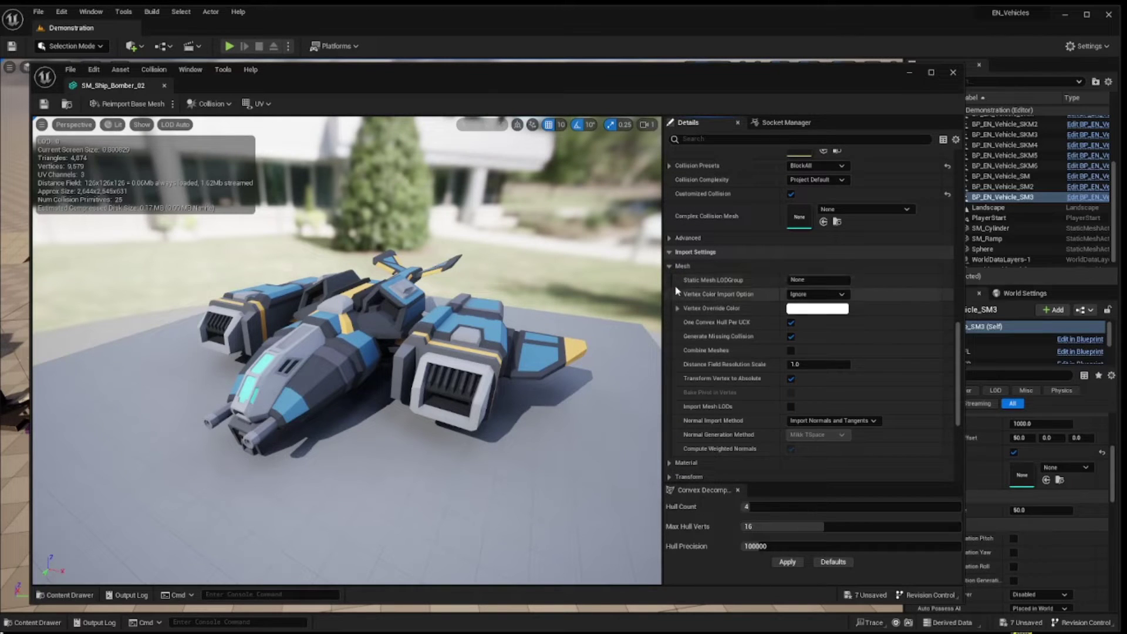
- Scroll to Import Settings and expand Transform, showing Import Rotation Z of 270
{"action": "scroll", "coordinate": [723, 391], "scroll_direction": "down", "scroll_amount": 3}
{"action": "scroll", "coordinate": [723, 391], "scroll_direction": "down", "scroll_amount": 3}
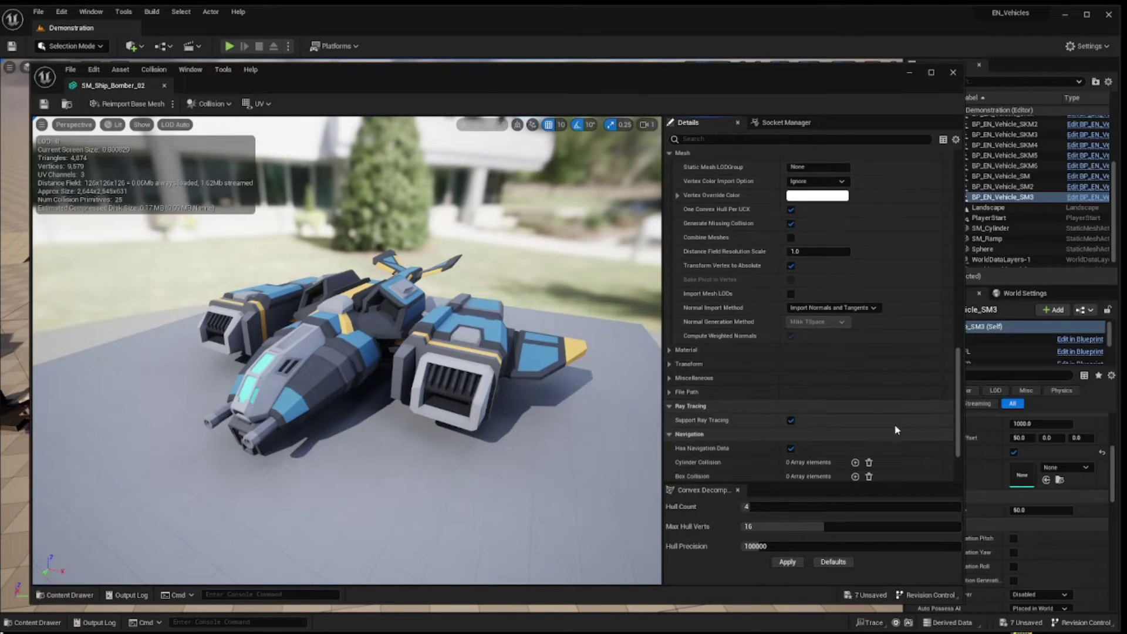
{"action": "mouse_move", "coordinate": [961, 429]}
{"action": "left_mouse_down"}
{"action": "mouse_move", "coordinate": [960, 450]}
{"action": "mouse_move", "coordinate": [966, 194]}
{"action": "left_mouse_up"}
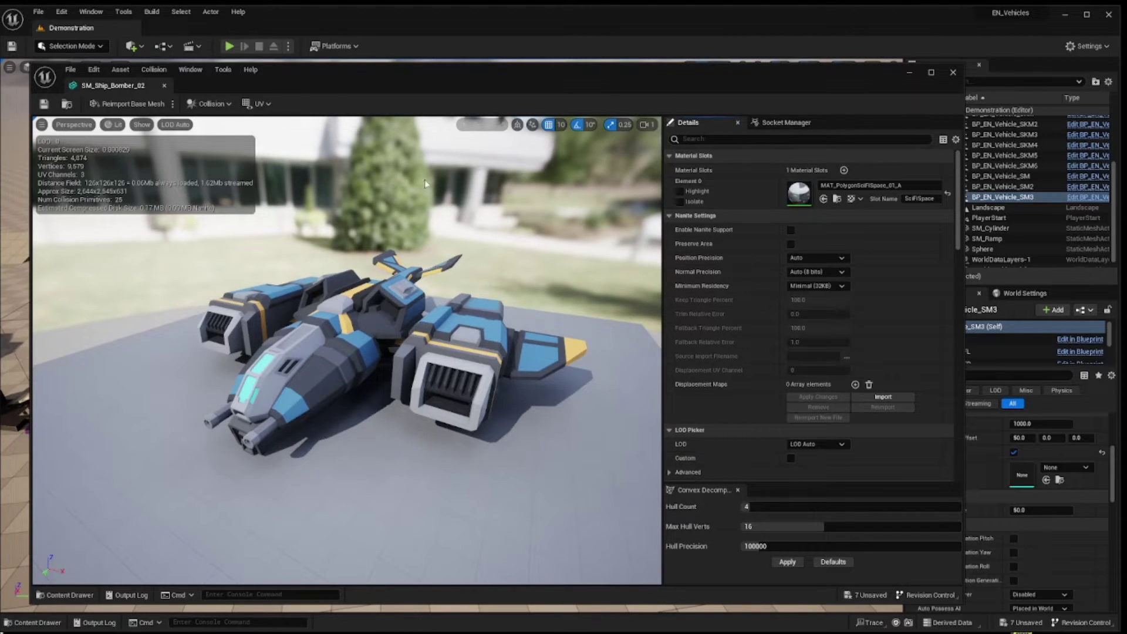
{"action": "scroll", "coordinate": [840, 323], "scroll_direction": "down", "scroll_amount": 3}
{"action": "scroll", "coordinate": [812, 398], "scroll_direction": "down", "scroll_amount": 3}
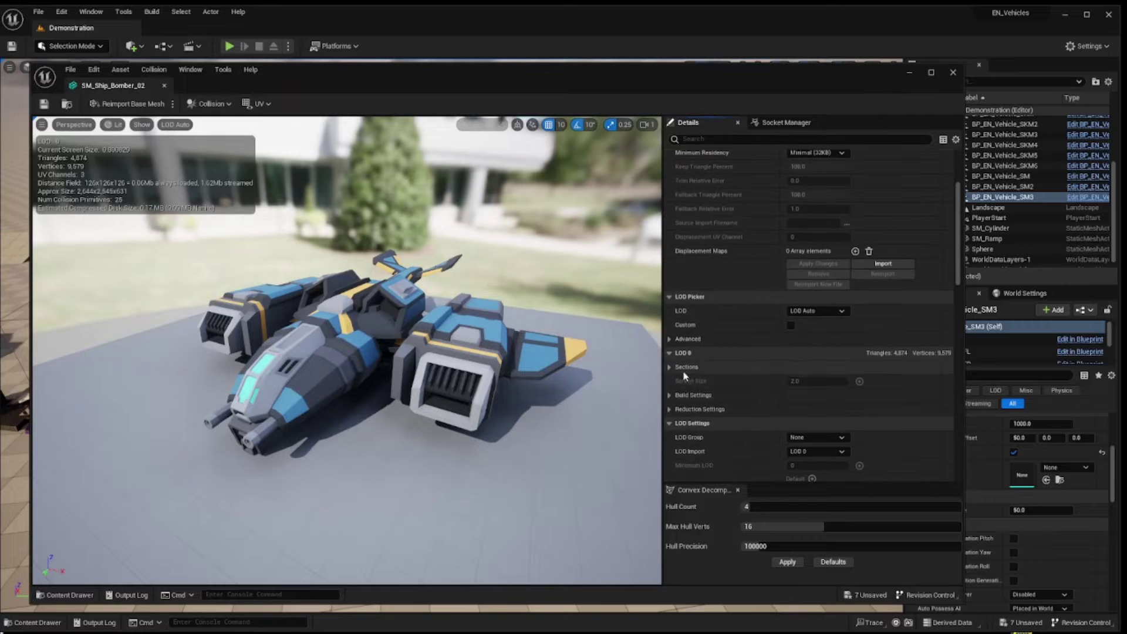
{"action": "scroll", "coordinate": [686, 399], "scroll_direction": "down", "scroll_amount": 2}
{"action": "scroll", "coordinate": [684, 400], "scroll_direction": "down", "scroll_amount": 2}
{"action": "scroll", "coordinate": [683, 401], "scroll_direction": "down", "scroll_amount": 2}
{"action": "scroll", "coordinate": [682, 401], "scroll_direction": "down", "scroll_amount": 2}
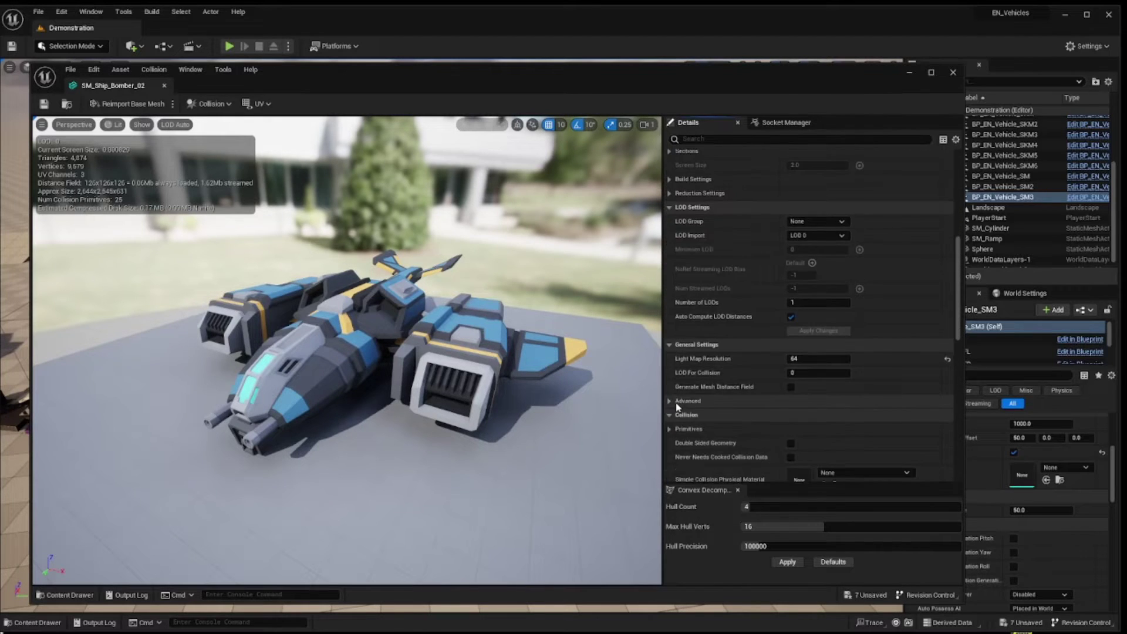
{"action": "scroll", "coordinate": [681, 403], "scroll_direction": "down", "scroll_amount": 2}
{"action": "scroll", "coordinate": [680, 401], "scroll_direction": "down", "scroll_amount": 1}
{"action": "scroll", "coordinate": [678, 398], "scroll_direction": "down", "scroll_amount": 2}
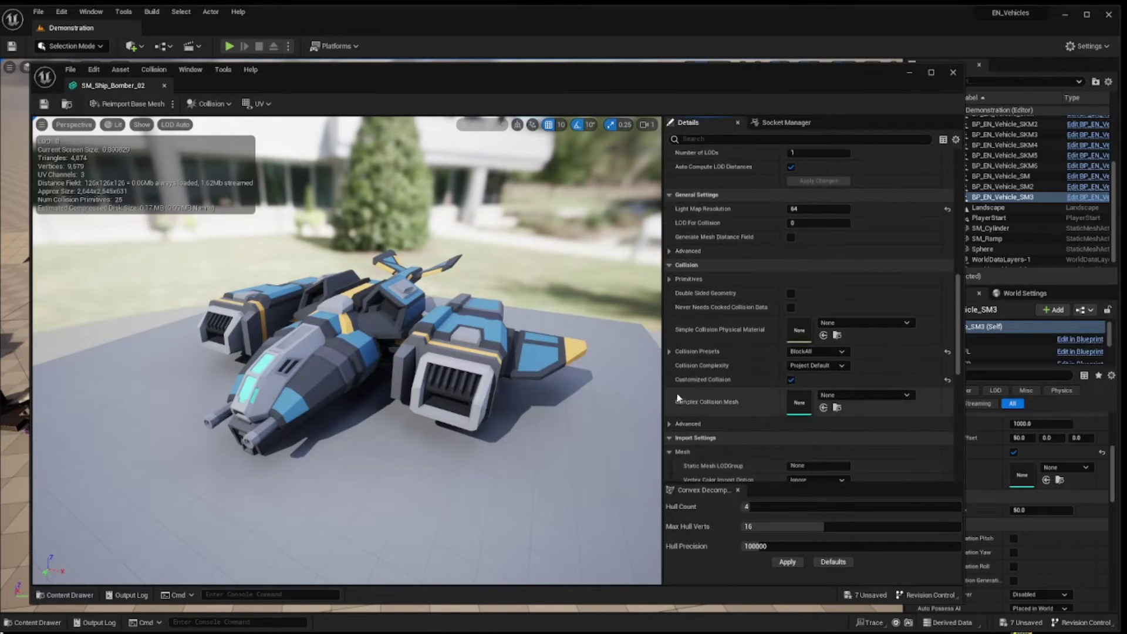
{"action": "scroll", "coordinate": [678, 398], "scroll_direction": "down", "scroll_amount": 2}
{"action": "scroll", "coordinate": [679, 397], "scroll_direction": "down", "scroll_amount": 2}
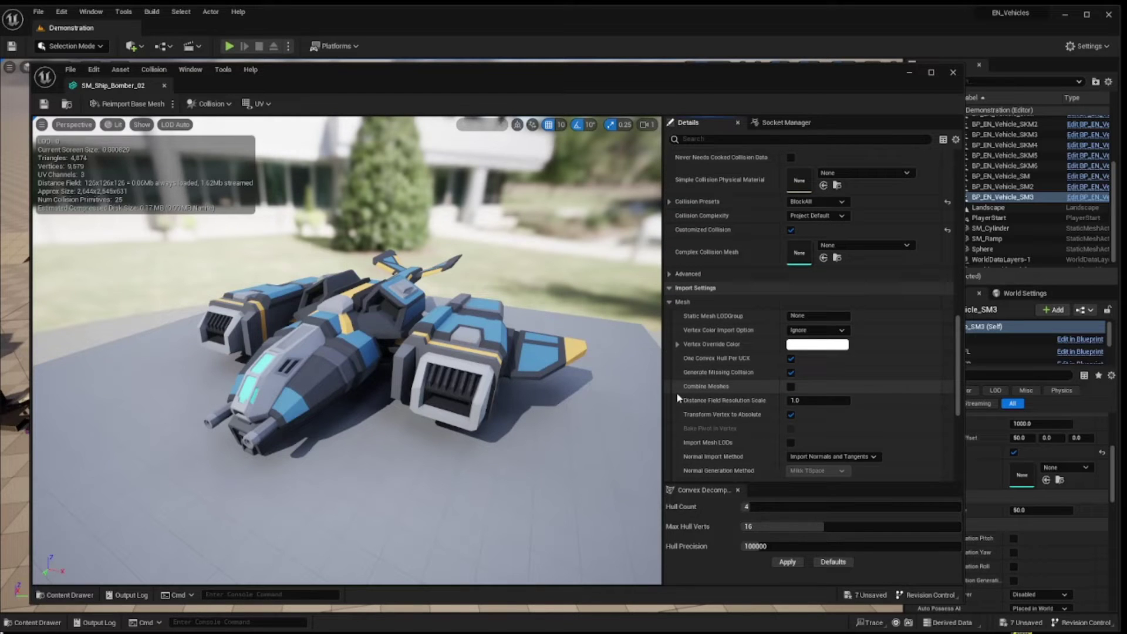
{"action": "scroll", "coordinate": [678, 395], "scroll_direction": "down", "scroll_amount": 1}
{"action": "scroll", "coordinate": [676, 400], "scroll_direction": "down", "scroll_amount": 1}
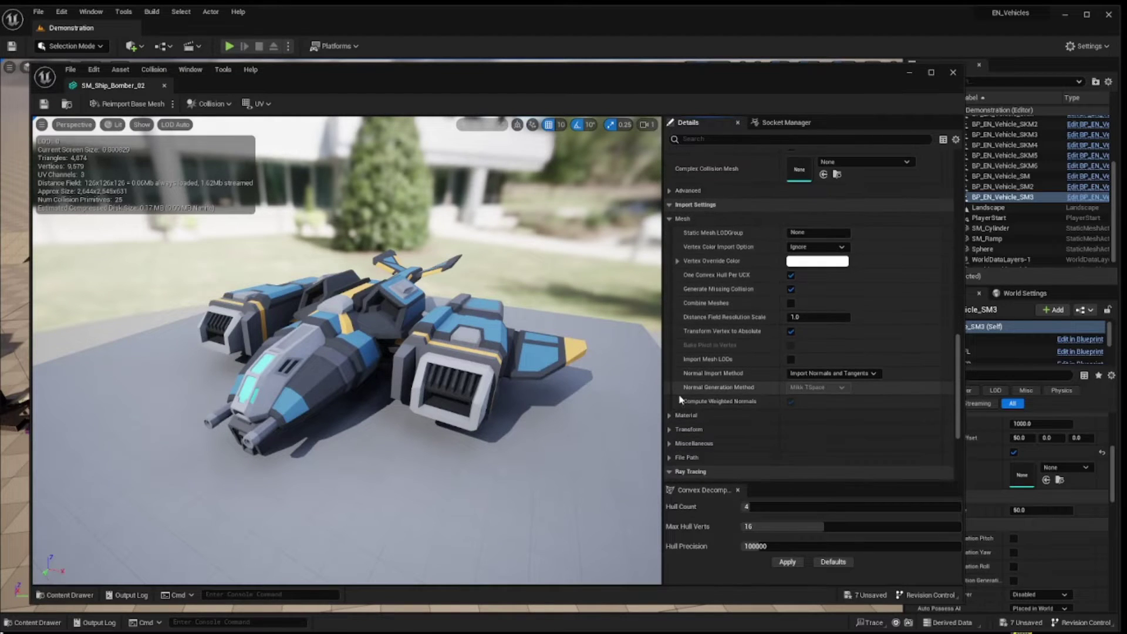
{"action": "scroll", "coordinate": [674, 406], "scroll_direction": "down", "scroll_amount": 1}
{"action": "left_click", "coordinate": [668, 396]}
{"action": "scroll", "coordinate": [669, 399], "scroll_direction": "down", "scroll_amount": 2}
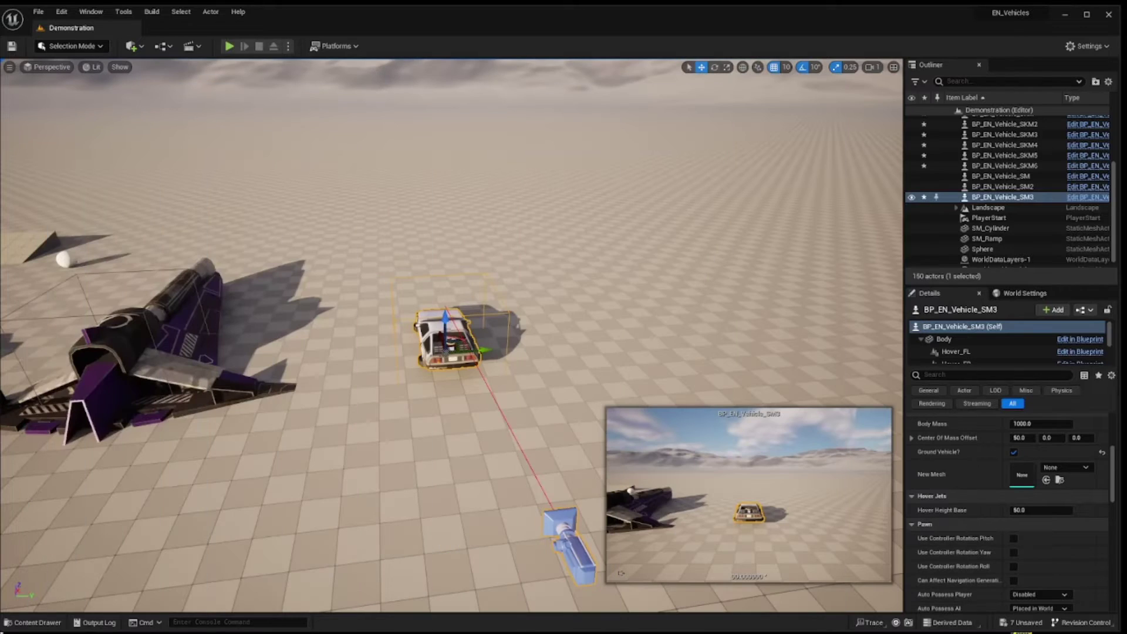
- Export SM_Ship_Bomber_02 as an FBX file into the Content folder
{"action": "left_click", "coordinate": [46, 625]}
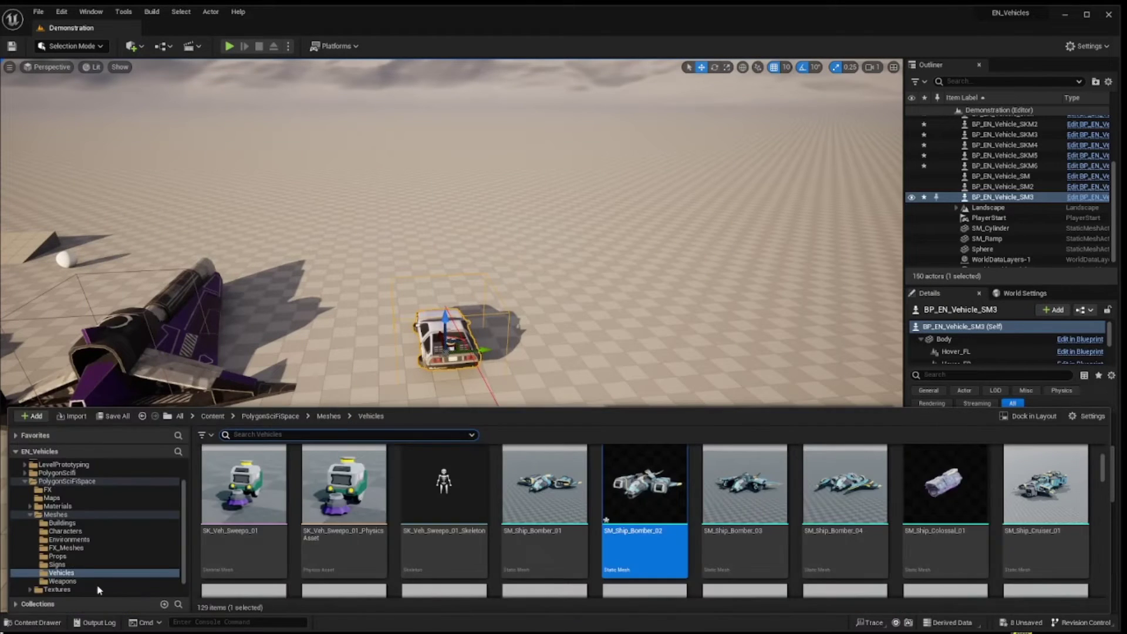
{"action": "right_click", "coordinate": [626, 491]}
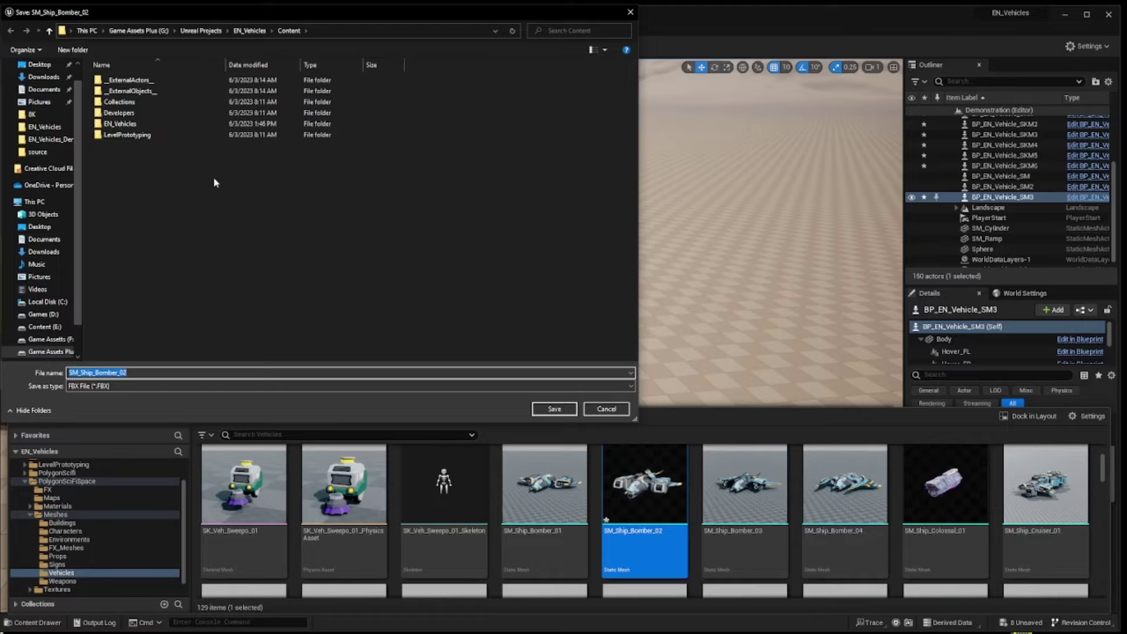
{"action": "left_click", "coordinate": [552, 409]}
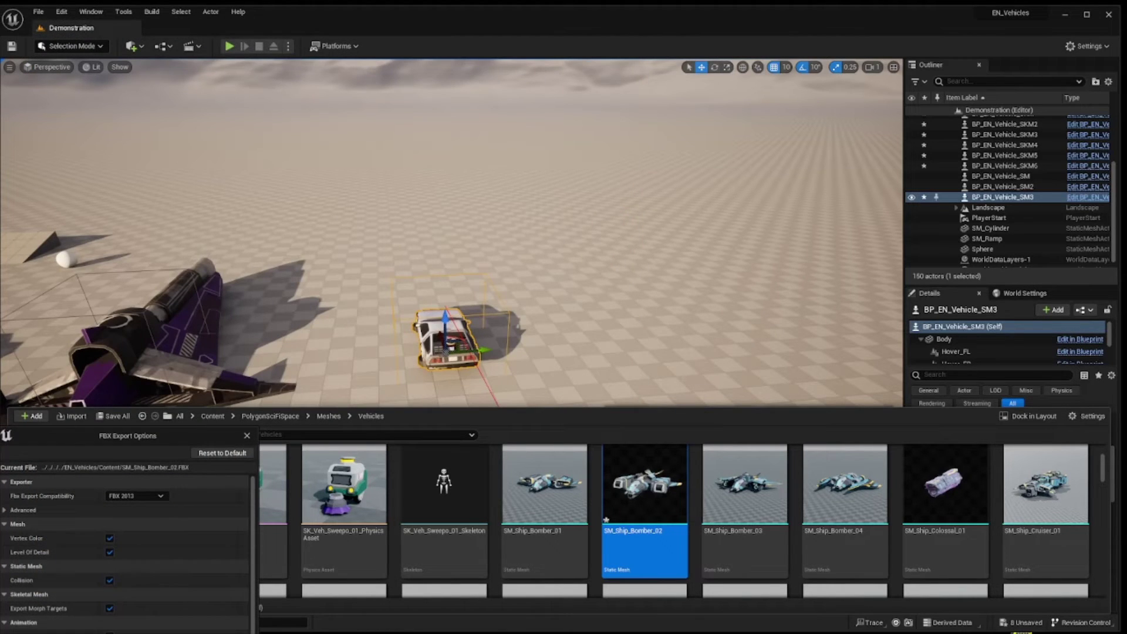
{"action": "key", "text": "Return"}
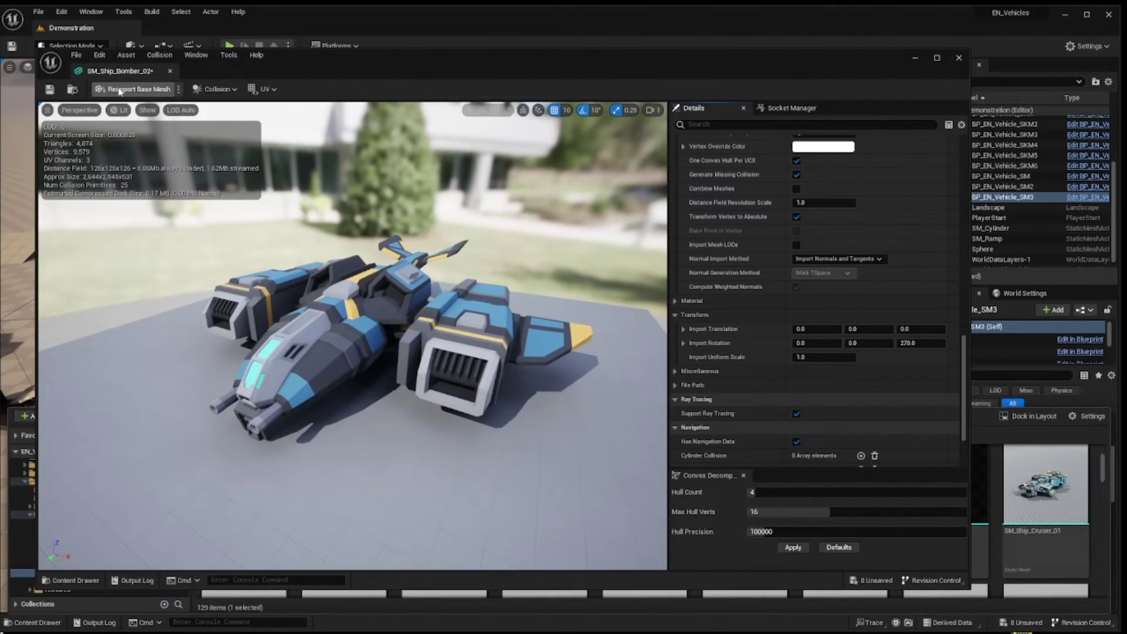
- Reimport the bomber mesh from SM_Ship_Bomber_02.FBX and close its mesh editor
{"action": "left_click", "coordinate": [120, 91]}
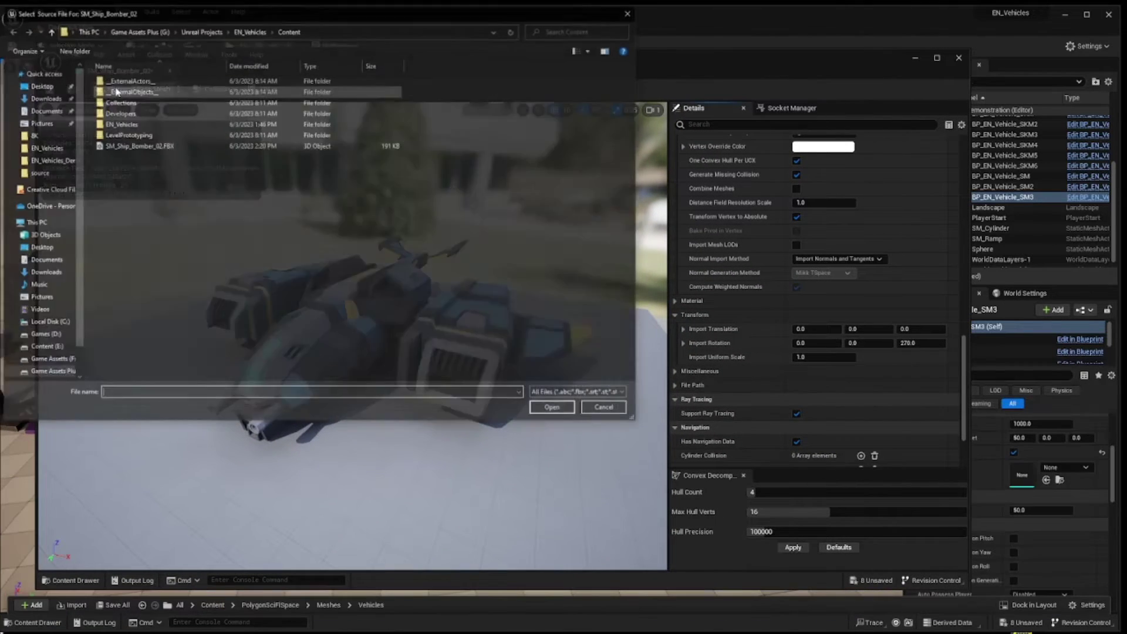
{"action": "left_click", "coordinate": [128, 147]}
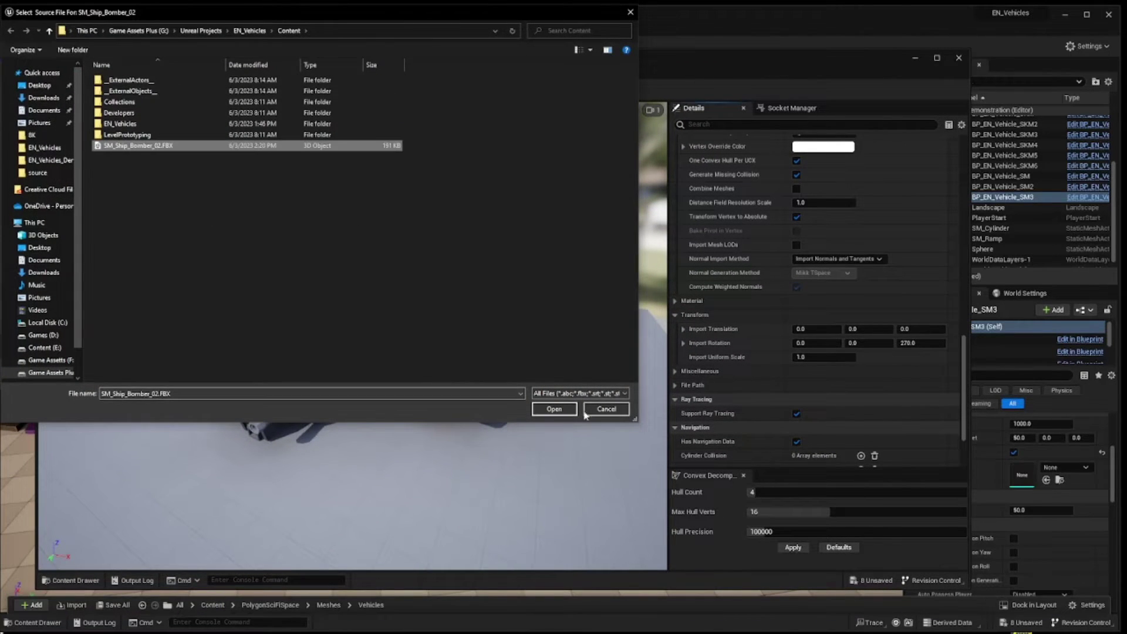
{"action": "left_click", "coordinate": [550, 412]}
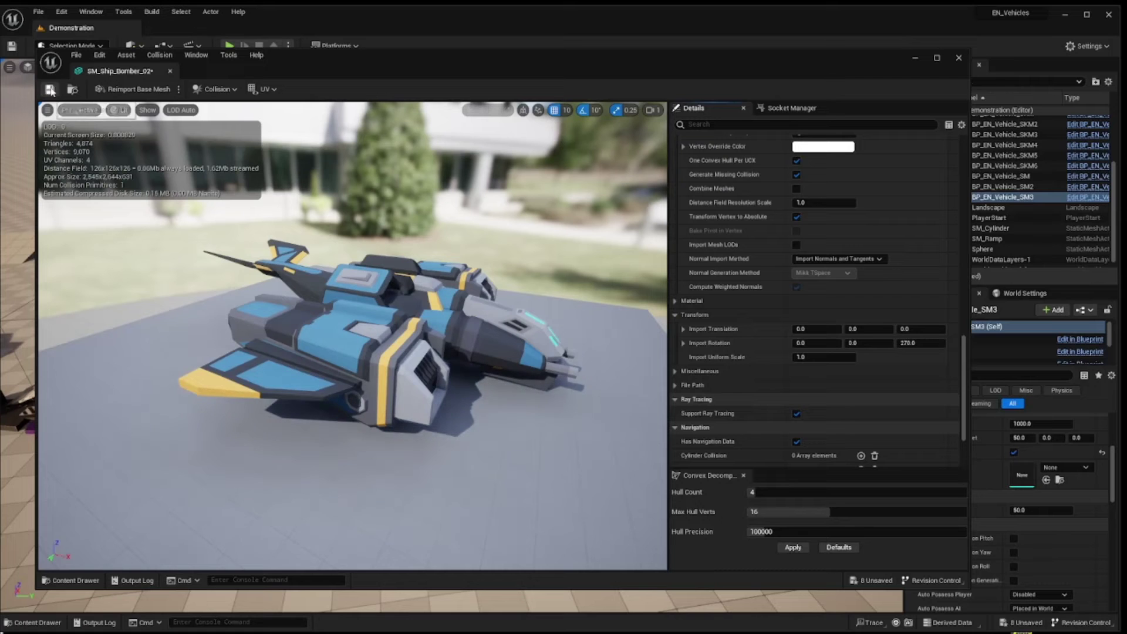
{"action": "left_click", "coordinate": [963, 57]}
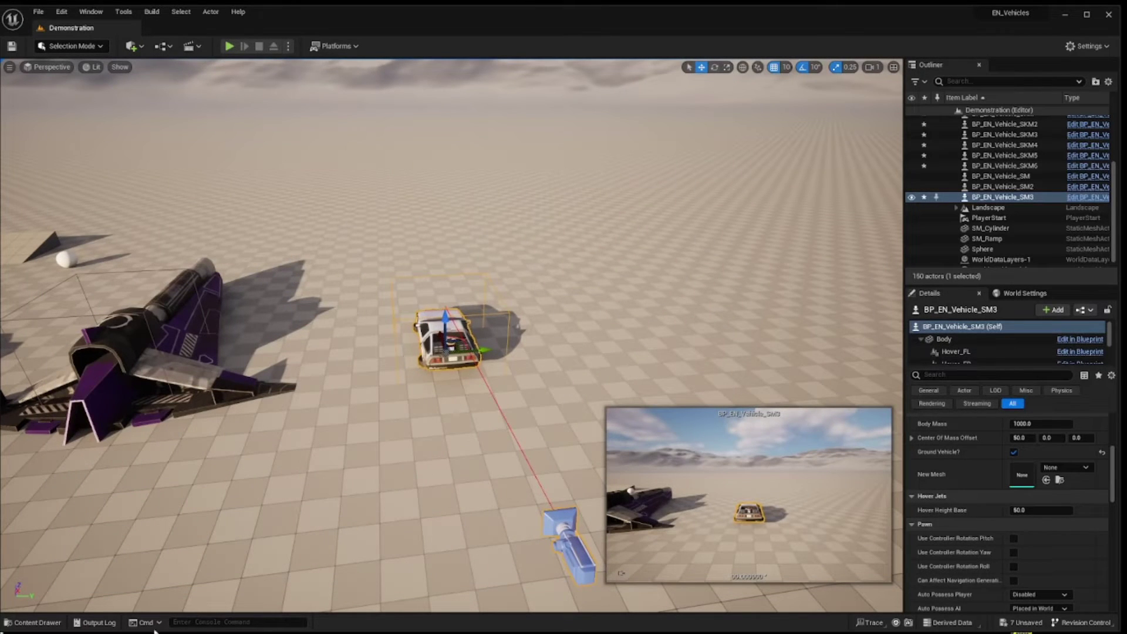
- Swap the placed hover vehicle's car body for the SM_Ship_Bomber_02 mesh
{"action": "left_click", "coordinate": [41, 627]}
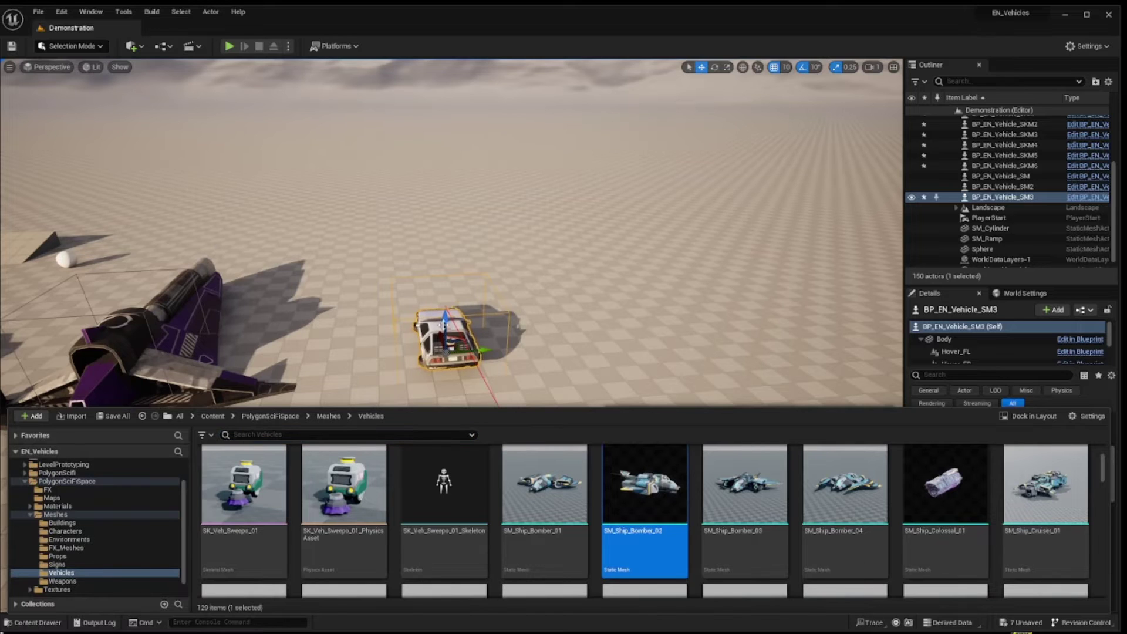
{"action": "left_click_drag", "start_coordinate": [644, 499], "coordinate": [1034, 484]}
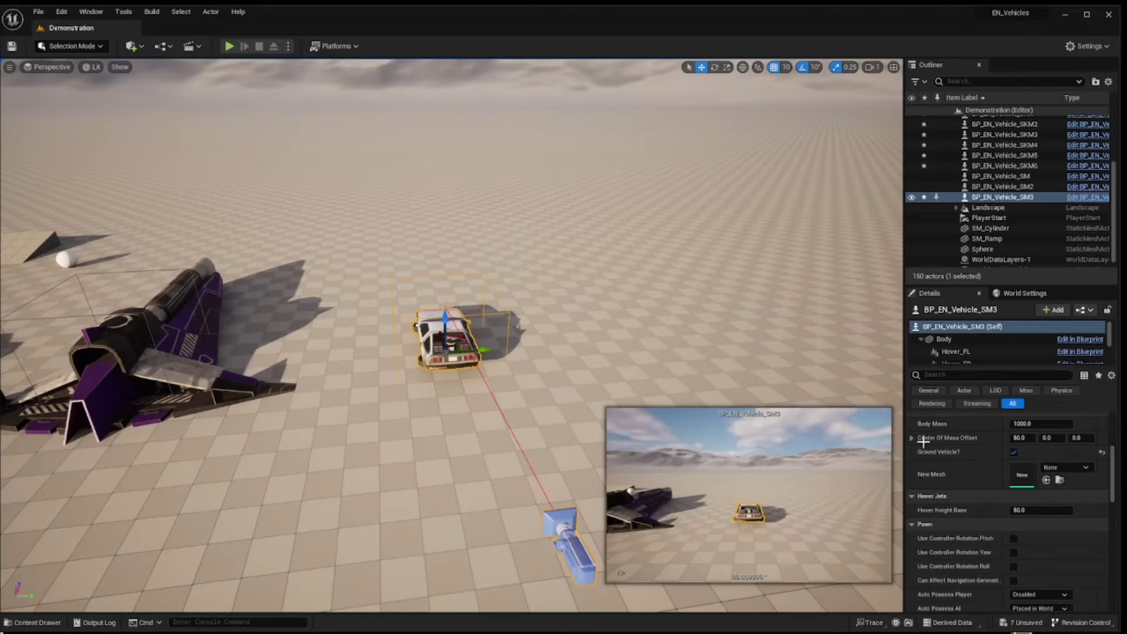
{"action": "left_click", "coordinate": [1045, 481]}
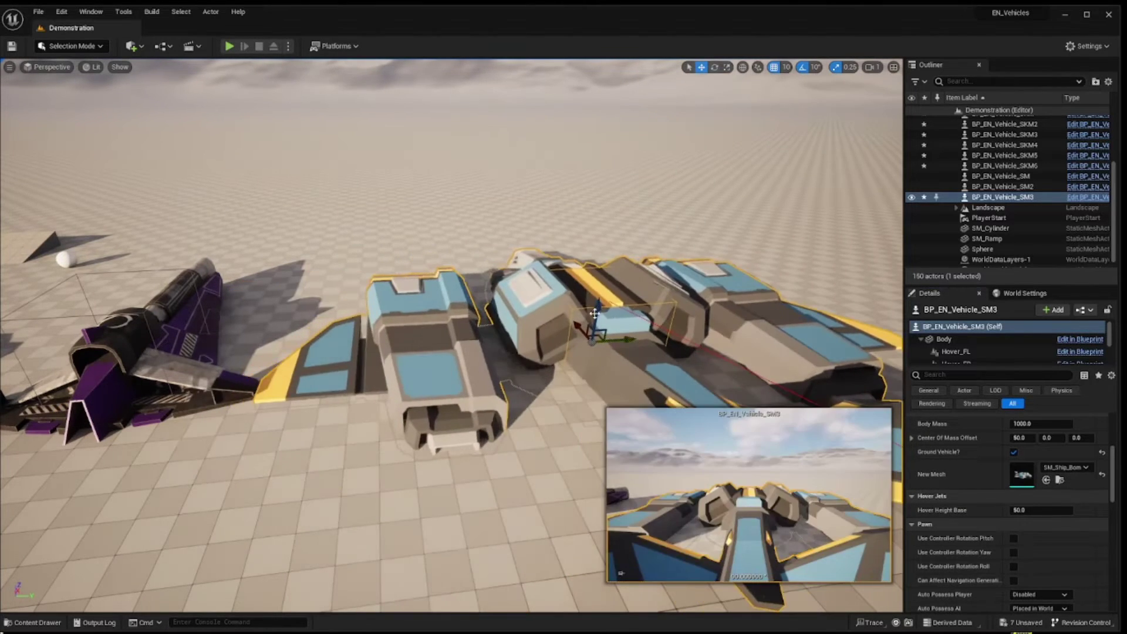
{"action": "right_click_drag", "start_coordinate": [594, 237], "coordinate": [593, 238]}
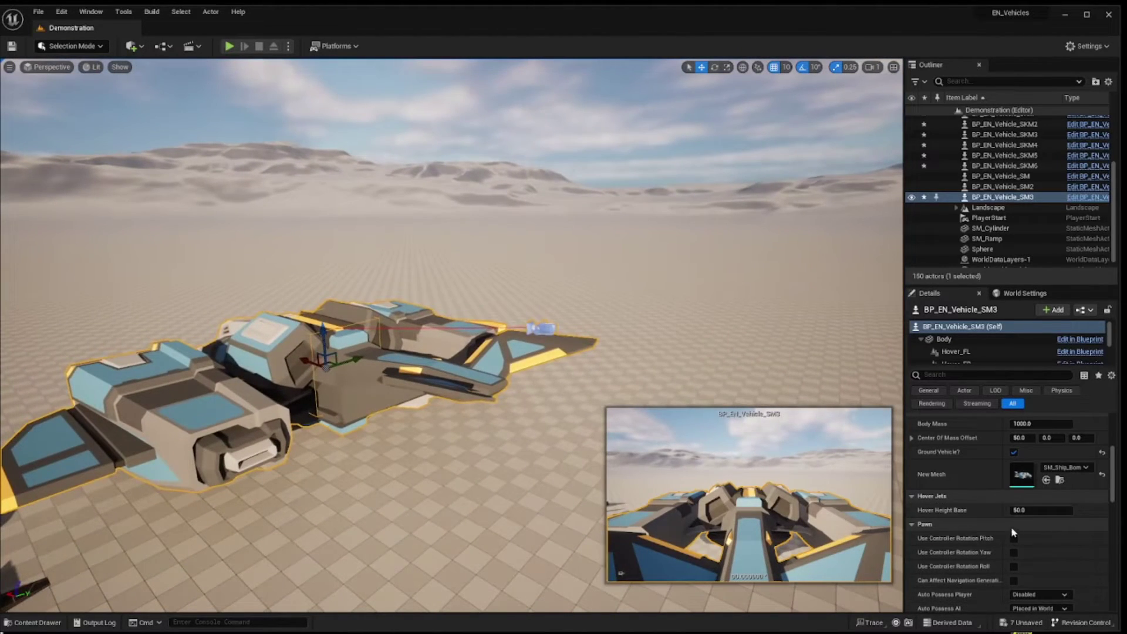
{"action": "scroll", "coordinate": [993, 512], "scroll_direction": "up", "scroll_amount": 5}
{"action": "scroll", "coordinate": [975, 514], "scroll_direction": "up", "scroll_amount": 1}
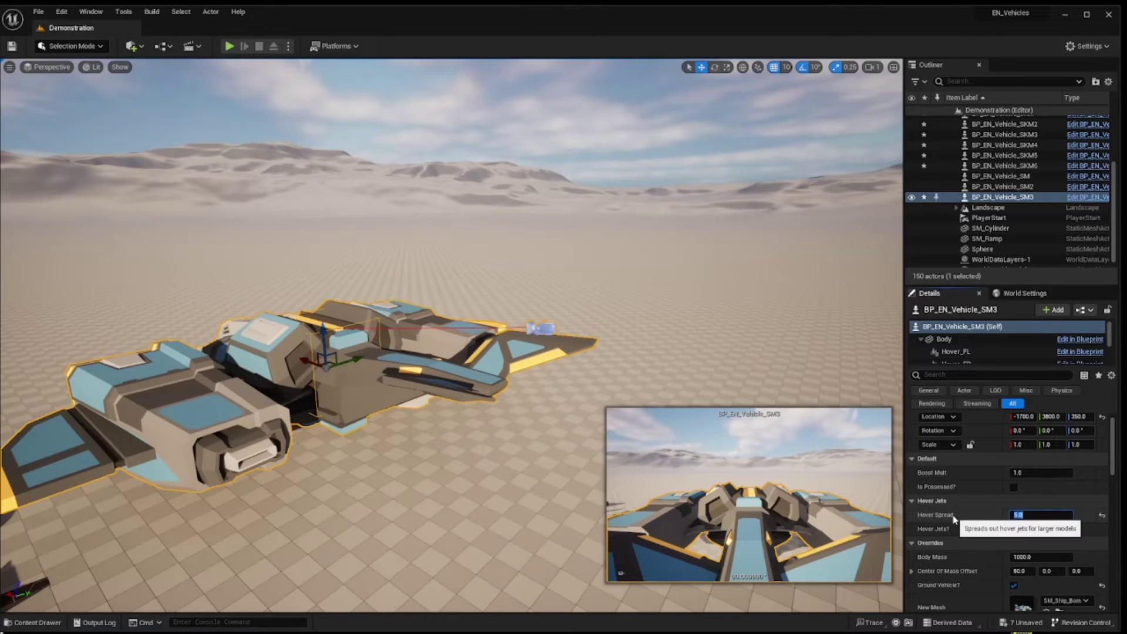
- Set the vehicle's Boost Mult to 4
{"action": "type", "text": "4"}
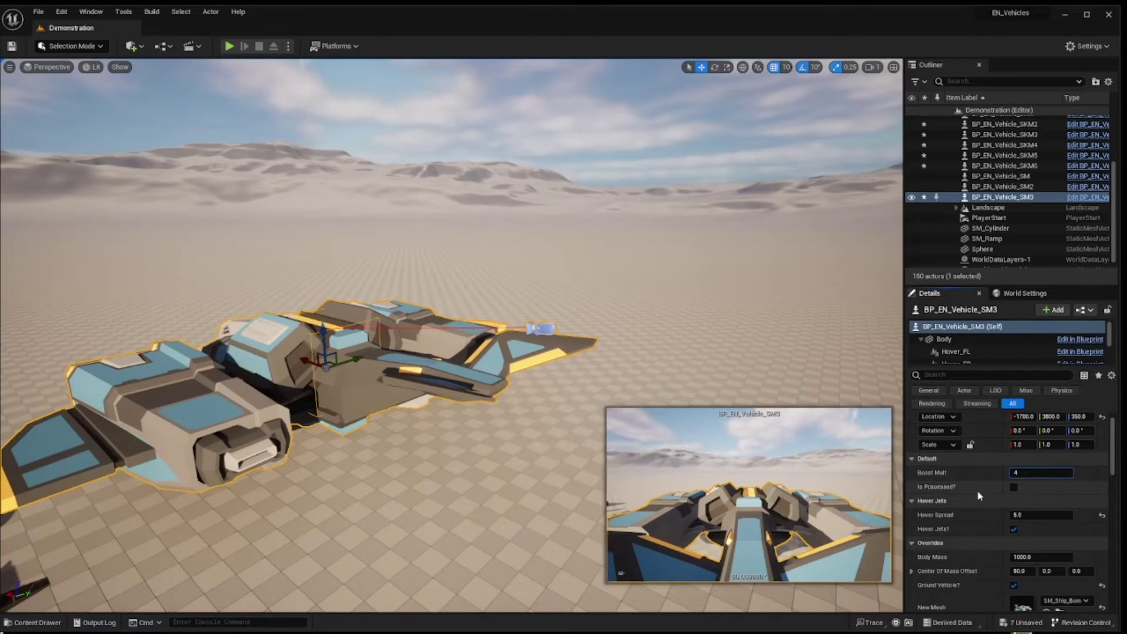
{"action": "key", "text": "Return"}
{"action": "scroll", "coordinate": [1109, 463], "scroll_direction": "down", "scroll_amount": 2}
{"action": "scroll", "coordinate": [969, 539], "scroll_direction": "down", "scroll_amount": 2}
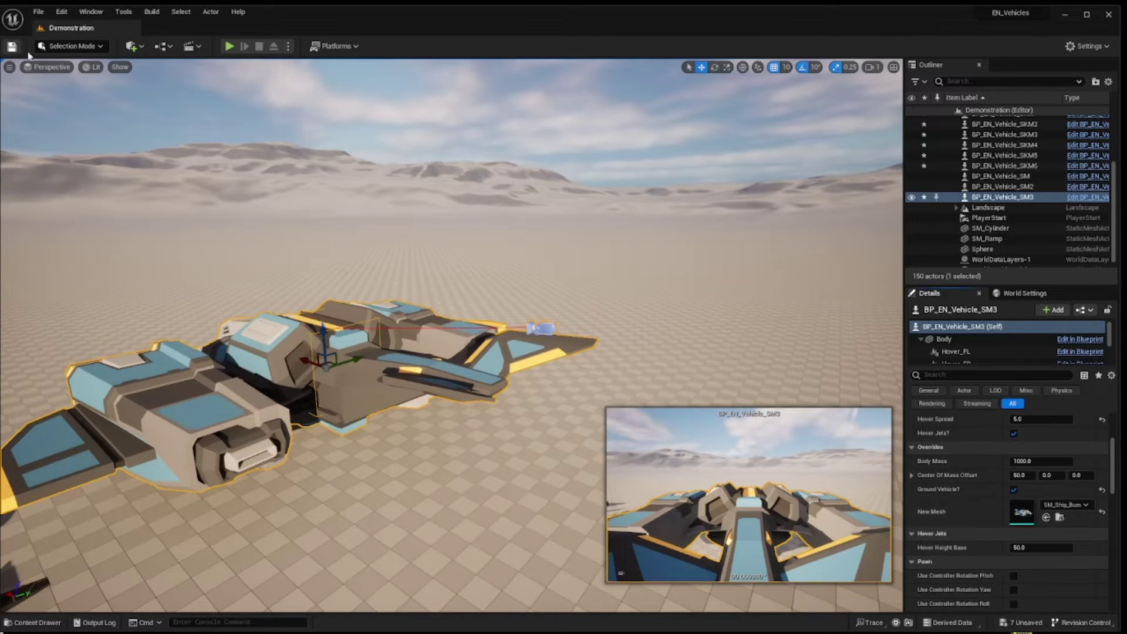
- Play the level, run the character up to the parked bomber ship, then stop playing
{"action": "left_click", "coordinate": [229, 47]}
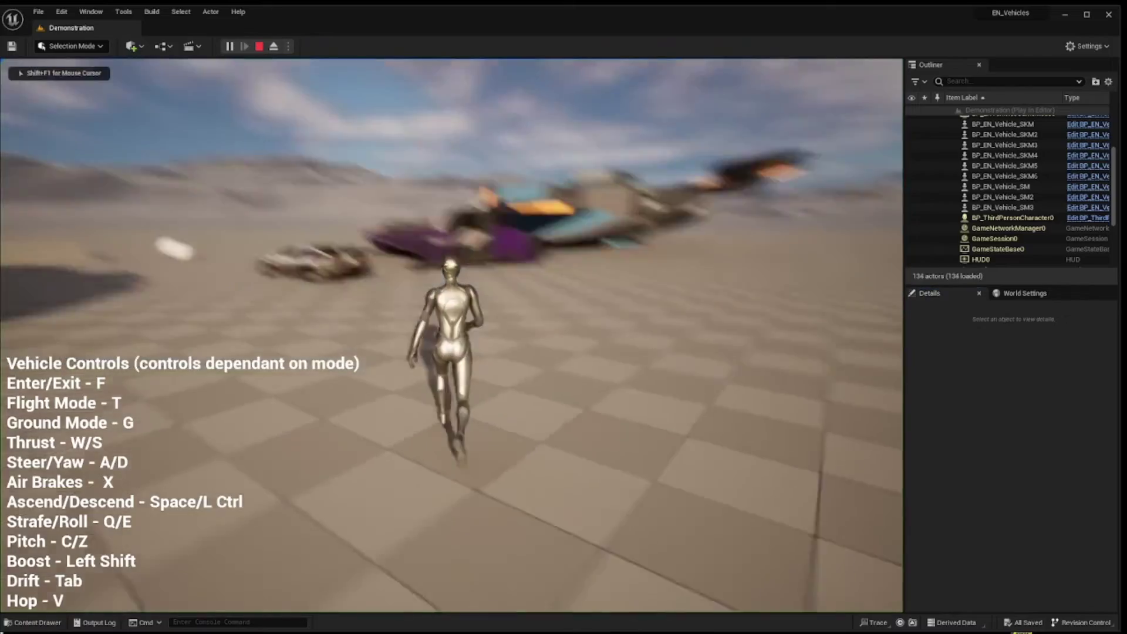
{"action": "key", "text": "w"}
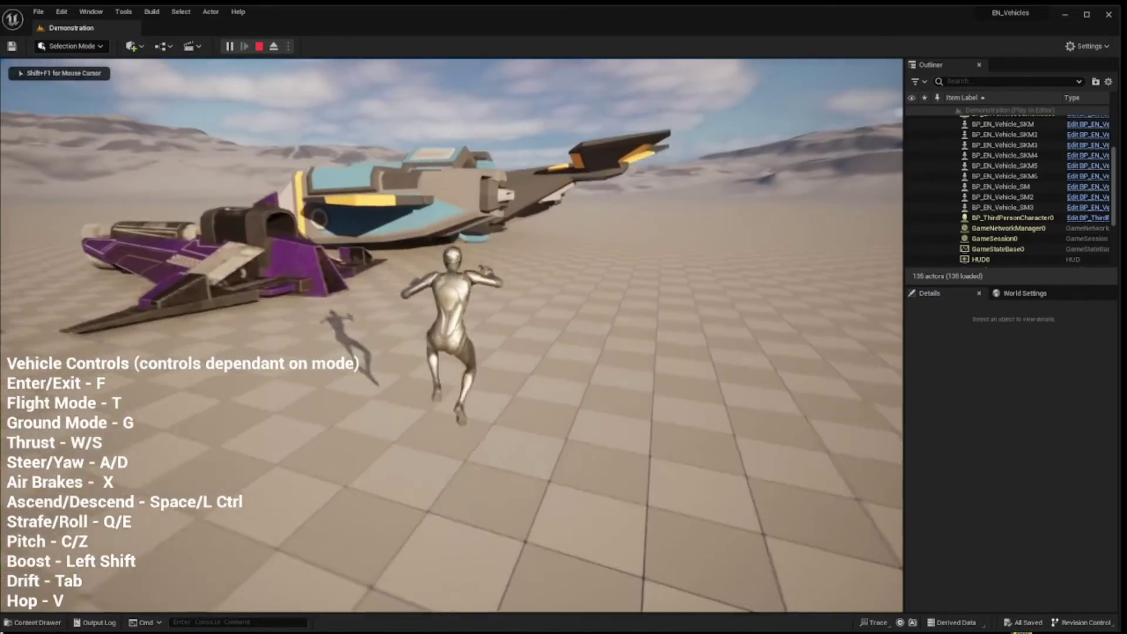
{"action": "key", "text": "a"}
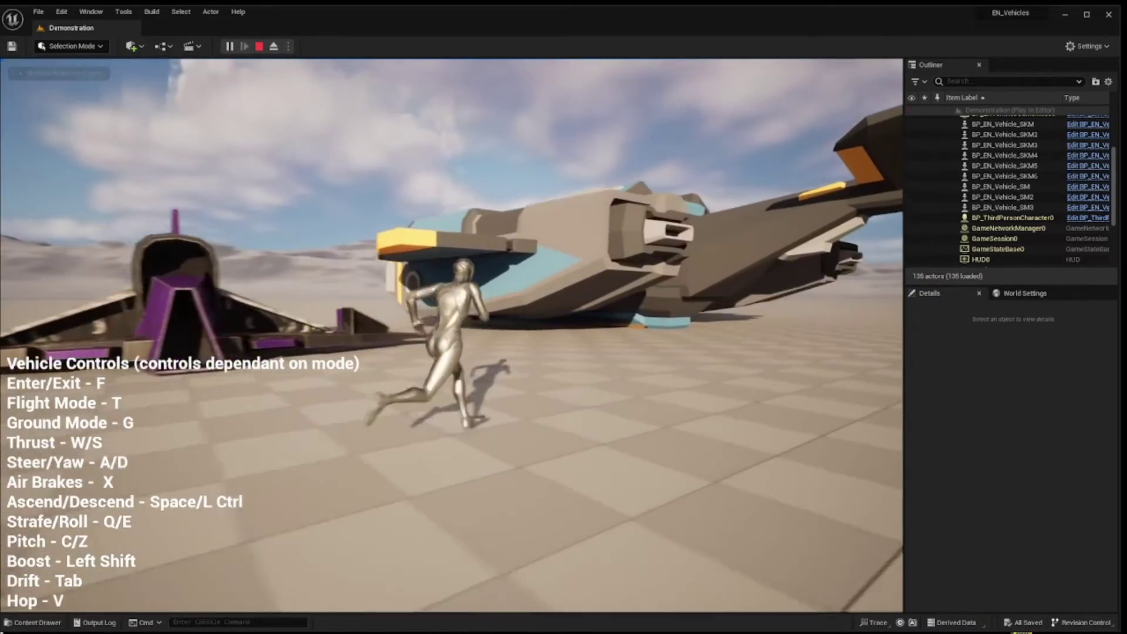
{"action": "key", "text": "w"}
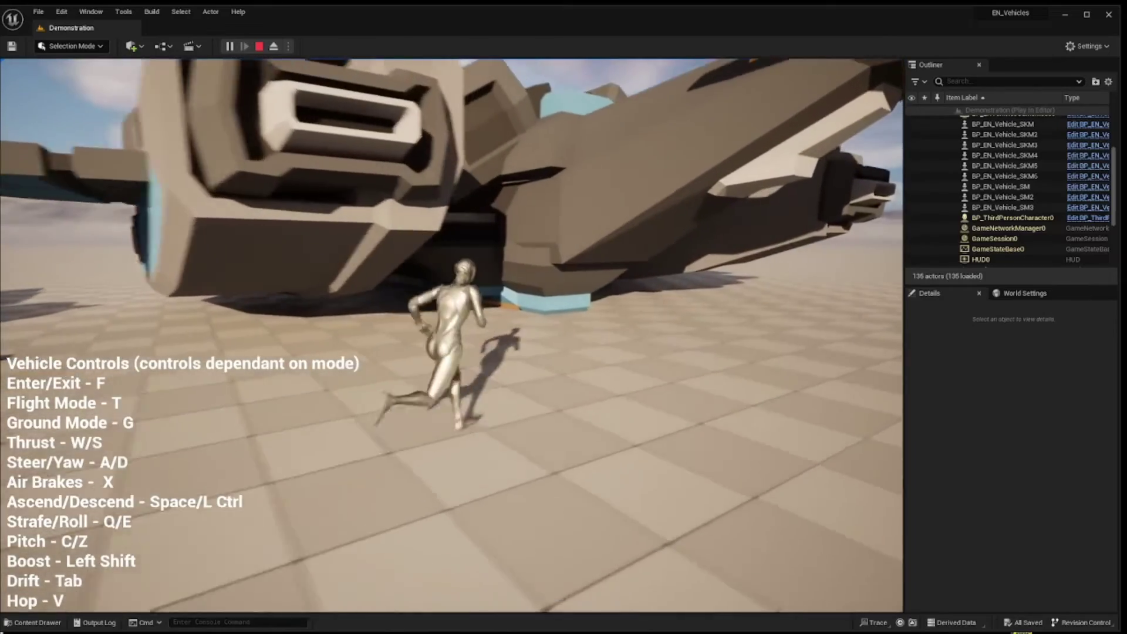
{"action": "key", "text": "w"}
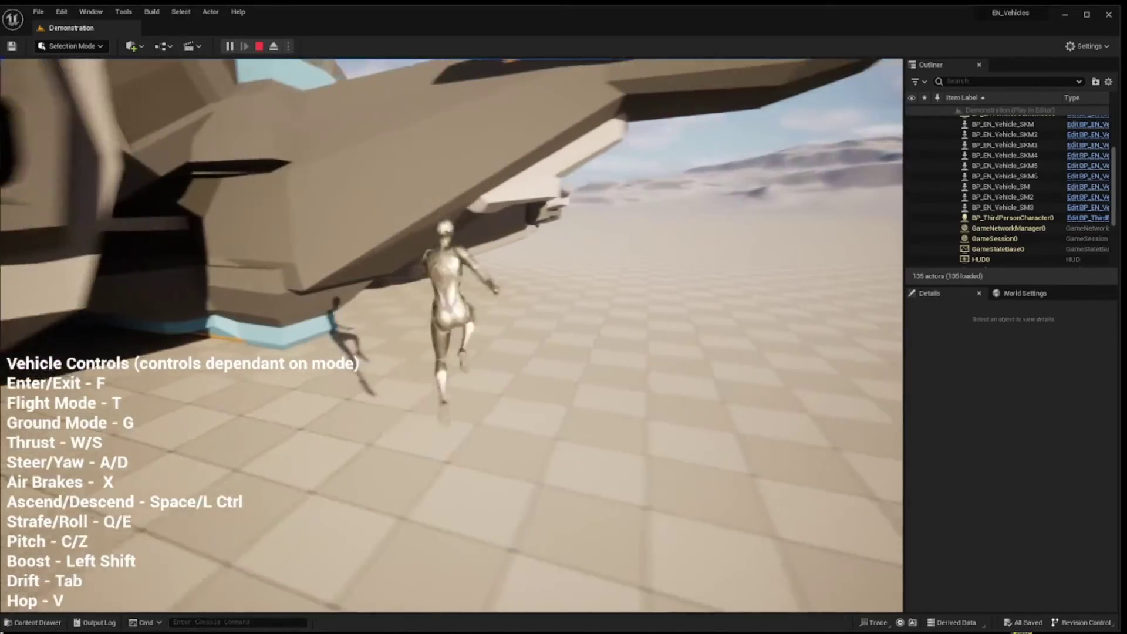
{"action": "key", "text": "Escape"}
- Frame the bomber vehicle and open SM_Ship_Bomber_02 in the mesh editor
{"action": "key", "text": "f"}
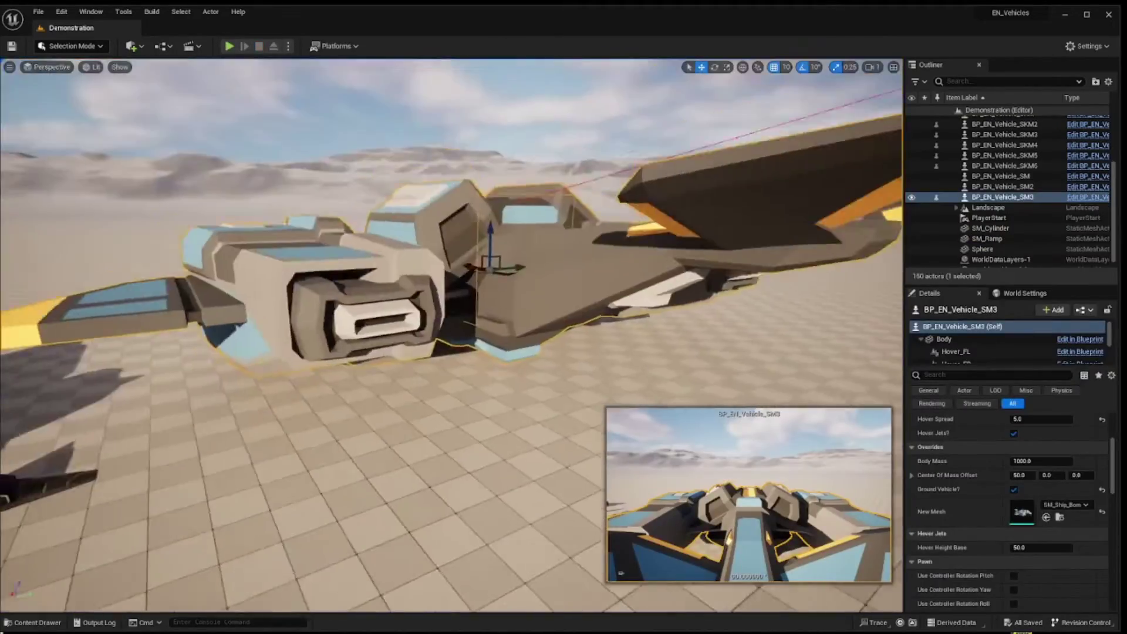
{"action": "left_click", "coordinate": [35, 622]}
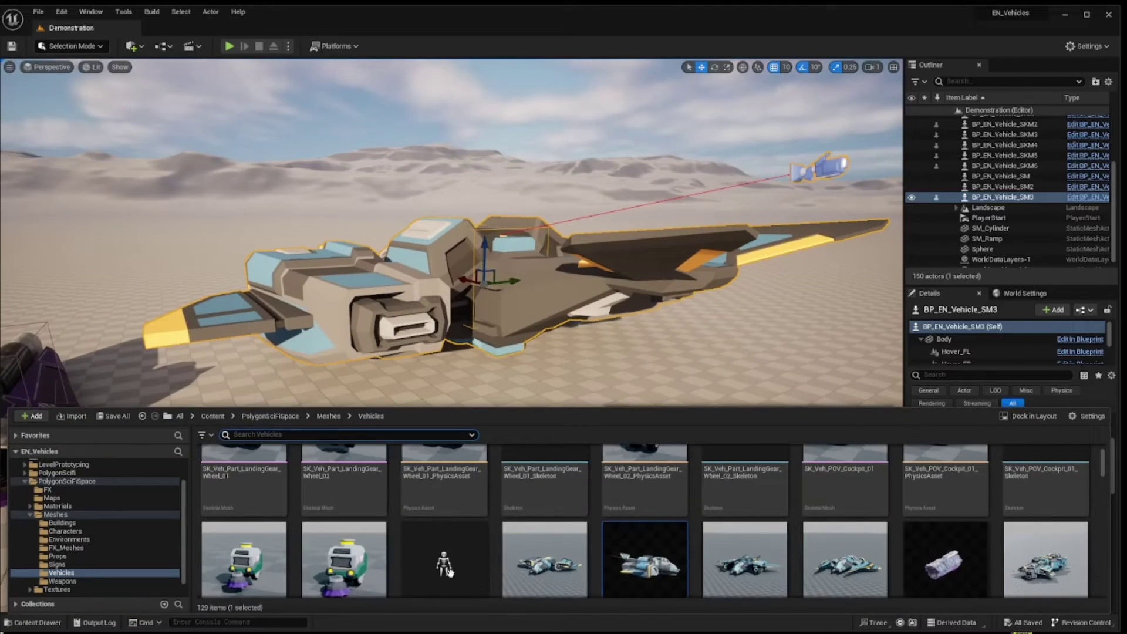
{"action": "scroll", "coordinate": [630, 558], "scroll_direction": "down", "scroll_amount": 1}
{"action": "double_click", "coordinate": [630, 558]}
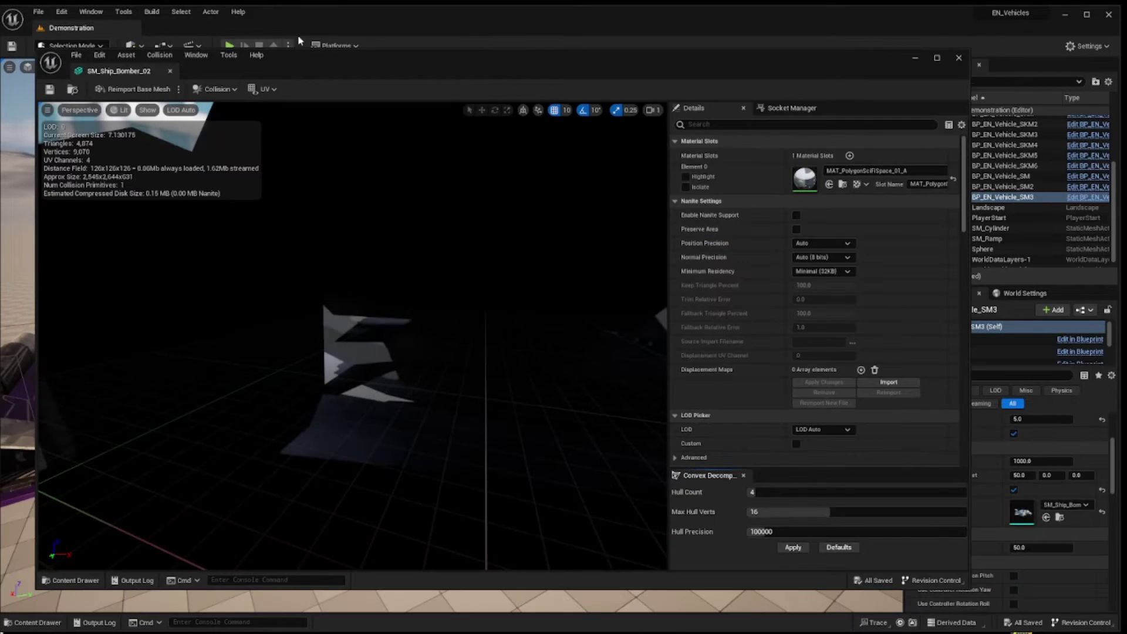
- Remove the existing collision, apply Auto Convex Collision, inspect the hulls, and close the editor
{"action": "left_click", "coordinate": [218, 90]}
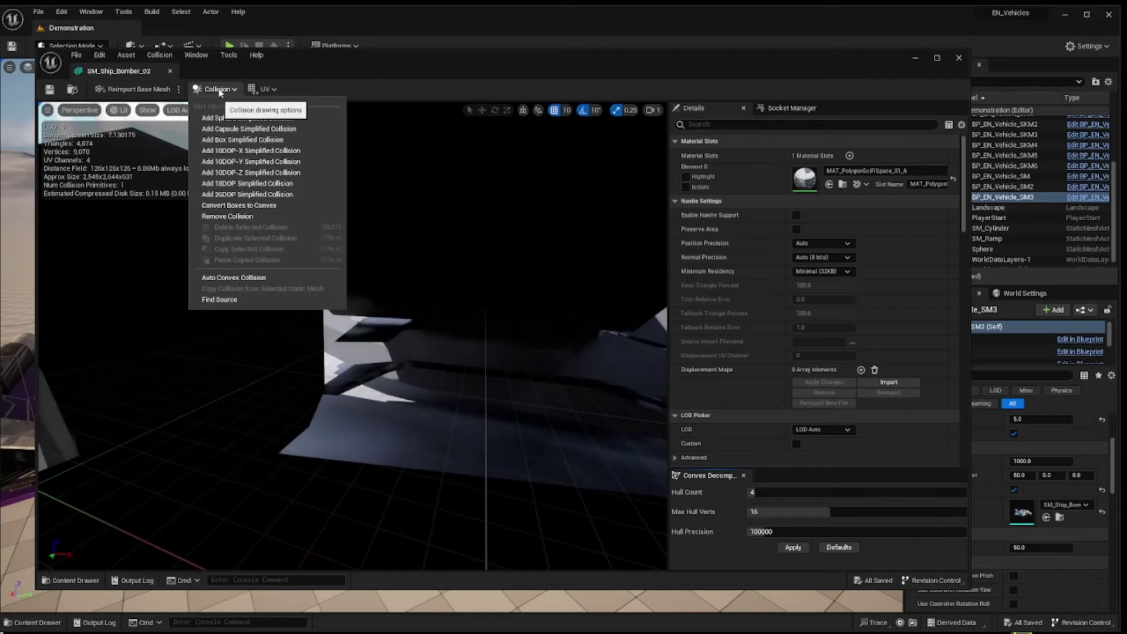
{"action": "left_click", "coordinate": [227, 216]}
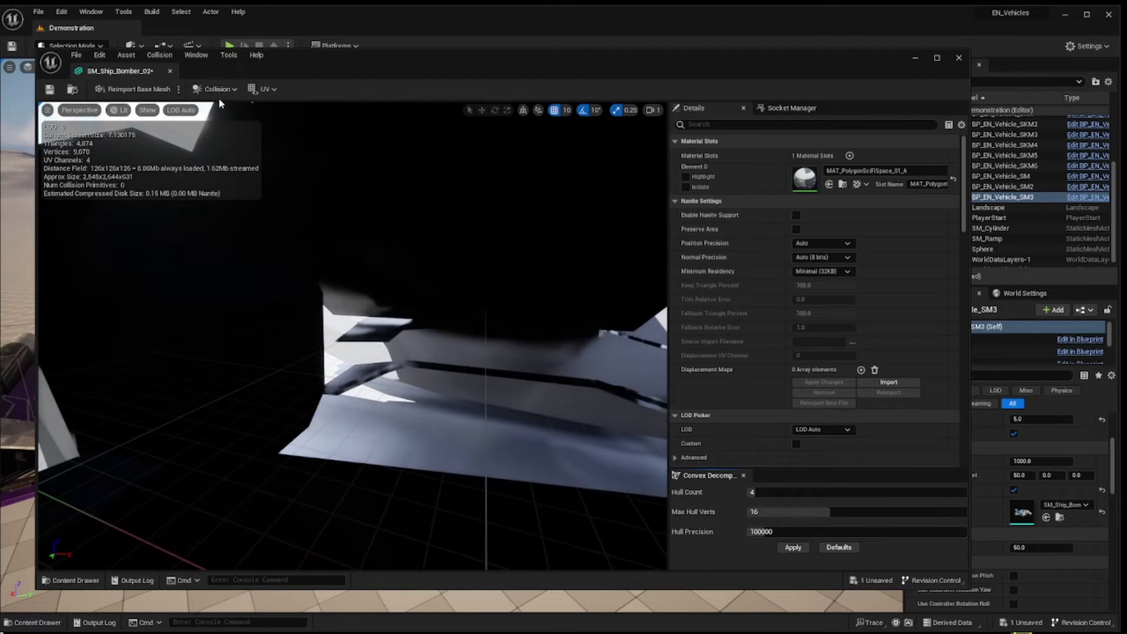
{"action": "left_click", "coordinate": [217, 89]}
{"action": "left_click", "coordinate": [247, 278]}
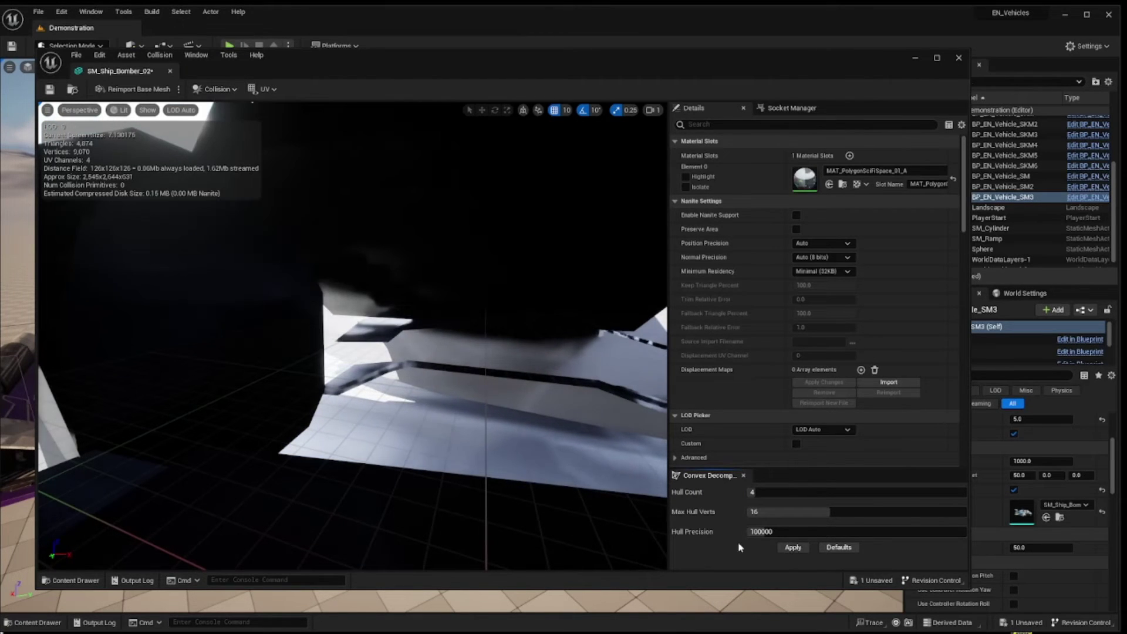
{"action": "left_click", "coordinate": [793, 547]}
{"action": "scroll", "coordinate": [417, 358], "scroll_direction": "down", "scroll_amount": 10}
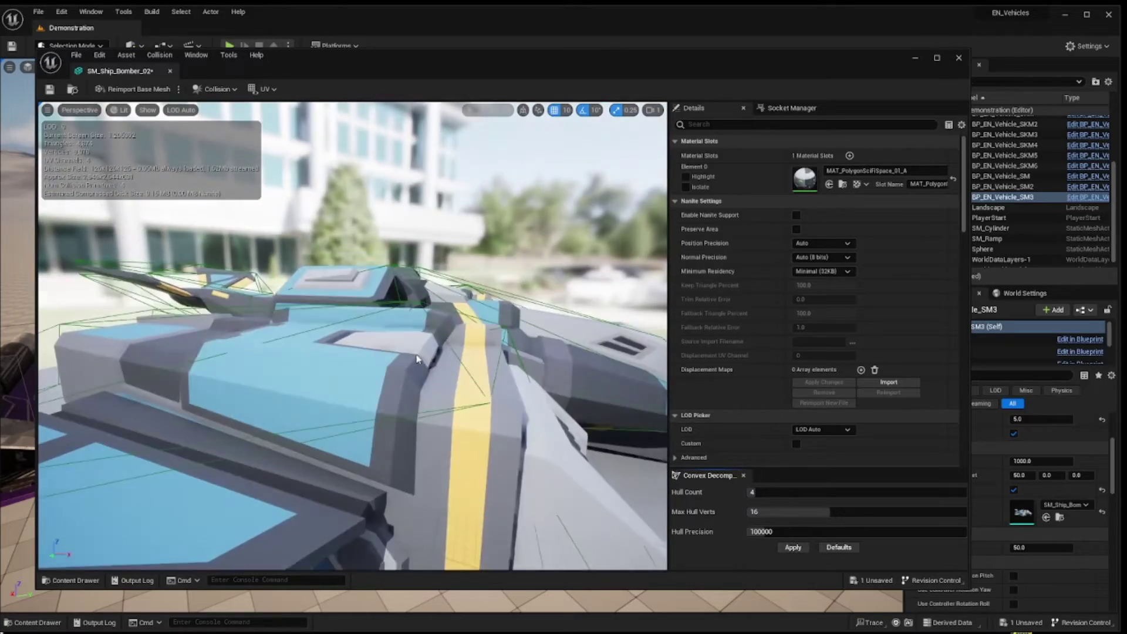
{"action": "mouse_move", "coordinate": [417, 358]}
{"action": "left_mouse_down"}
{"action": "mouse_move", "coordinate": [381, 264]}
{"action": "mouse_move", "coordinate": [411, 294]}
{"action": "left_mouse_up"}
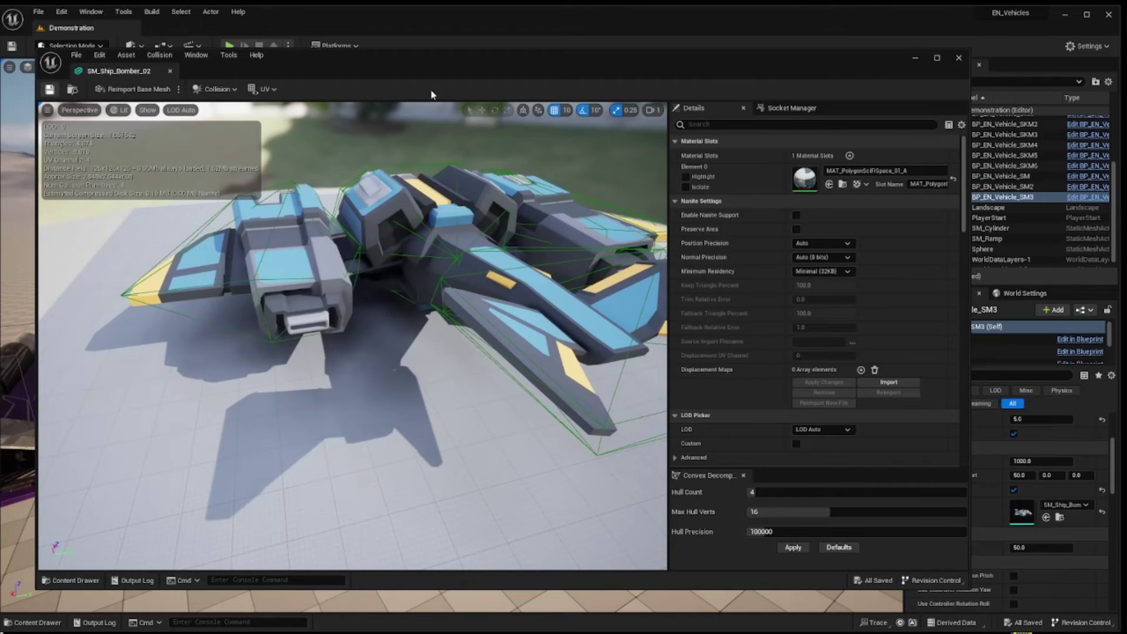
{"action": "left_click", "coordinate": [959, 59]}
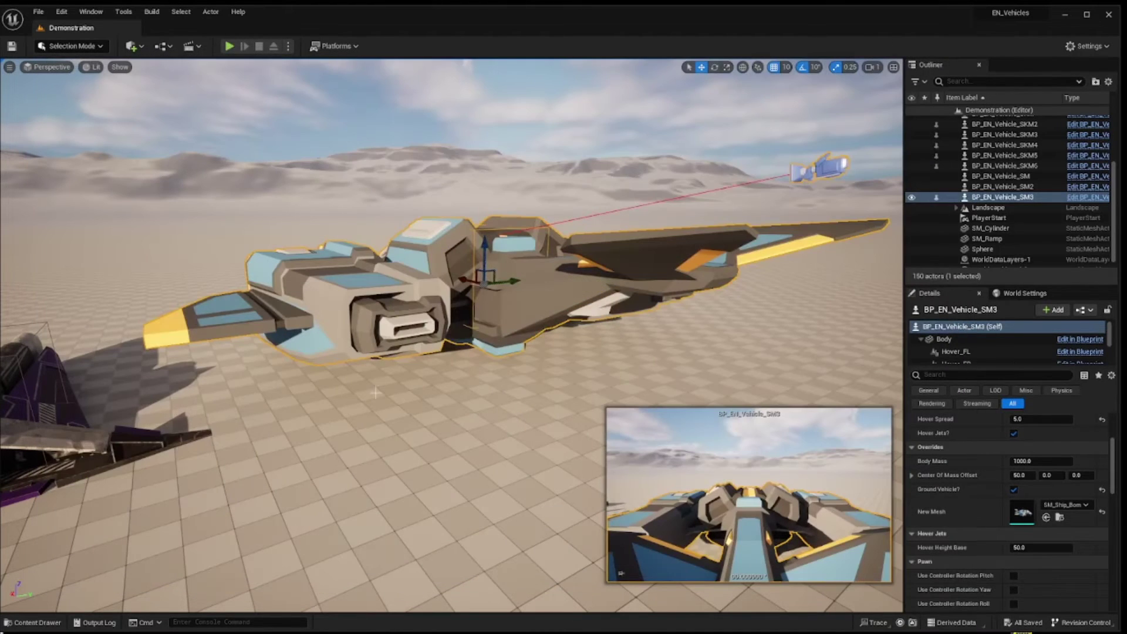
- Browse the content folders, then frame the selected ship in the viewport
{"action": "left_click", "coordinate": [41, 624]}
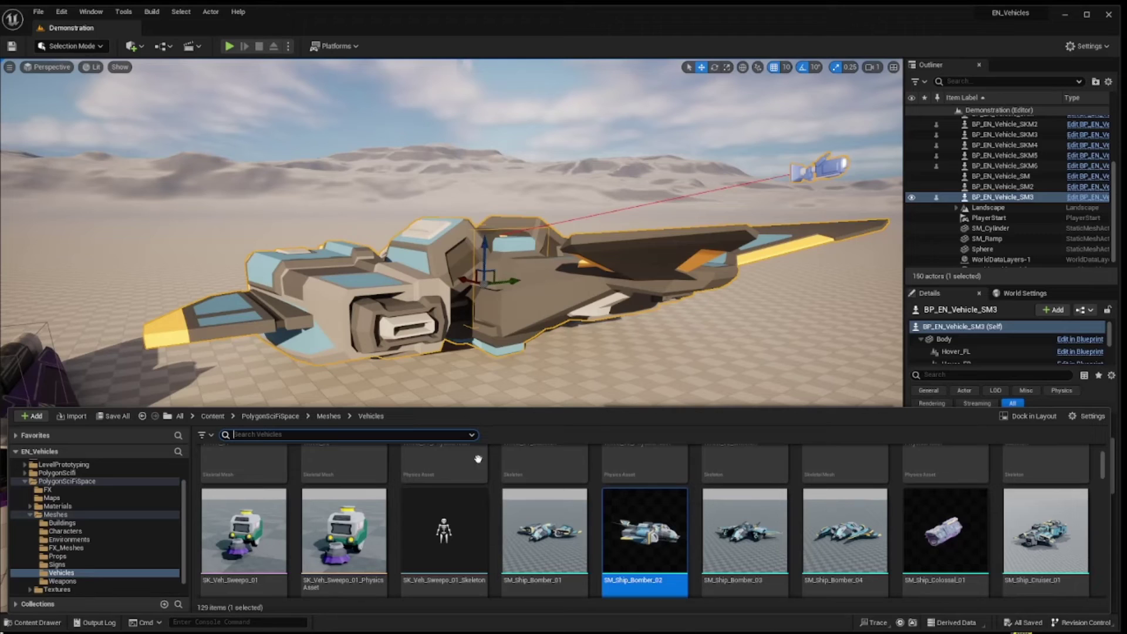
{"action": "left_click", "coordinate": [33, 516]}
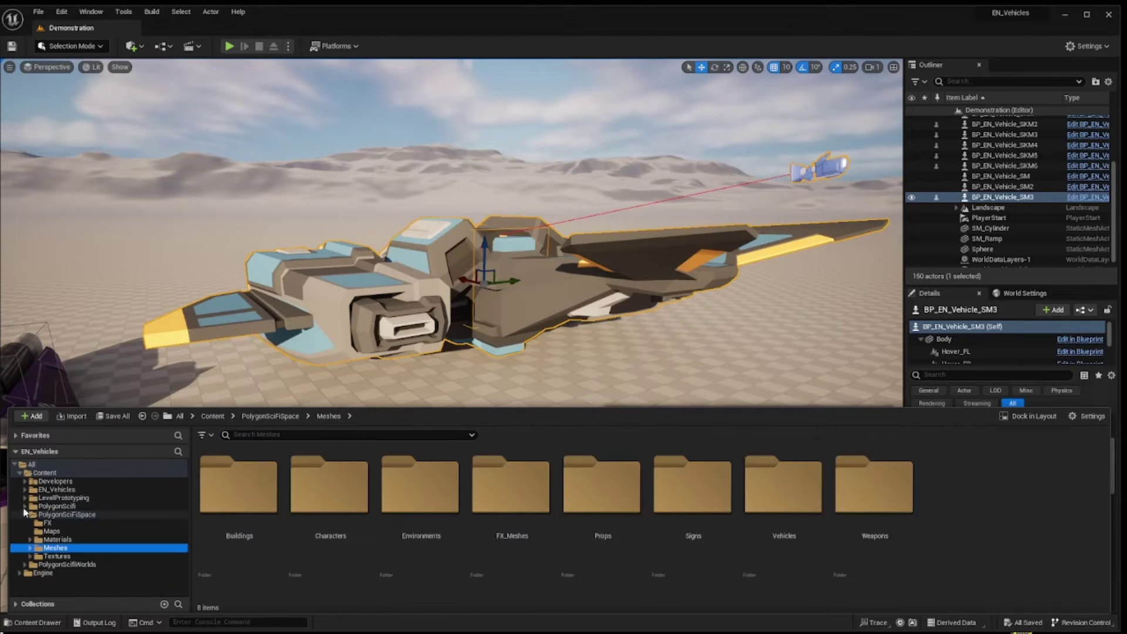
{"action": "left_click", "coordinate": [25, 508]}
{"action": "left_click", "coordinate": [25, 506]}
{"action": "left_click", "coordinate": [27, 516]}
{"action": "left_click", "coordinate": [248, 415]}
{"action": "scroll", "coordinate": [247, 414], "scroll_direction": "down", "scroll_amount": 10}
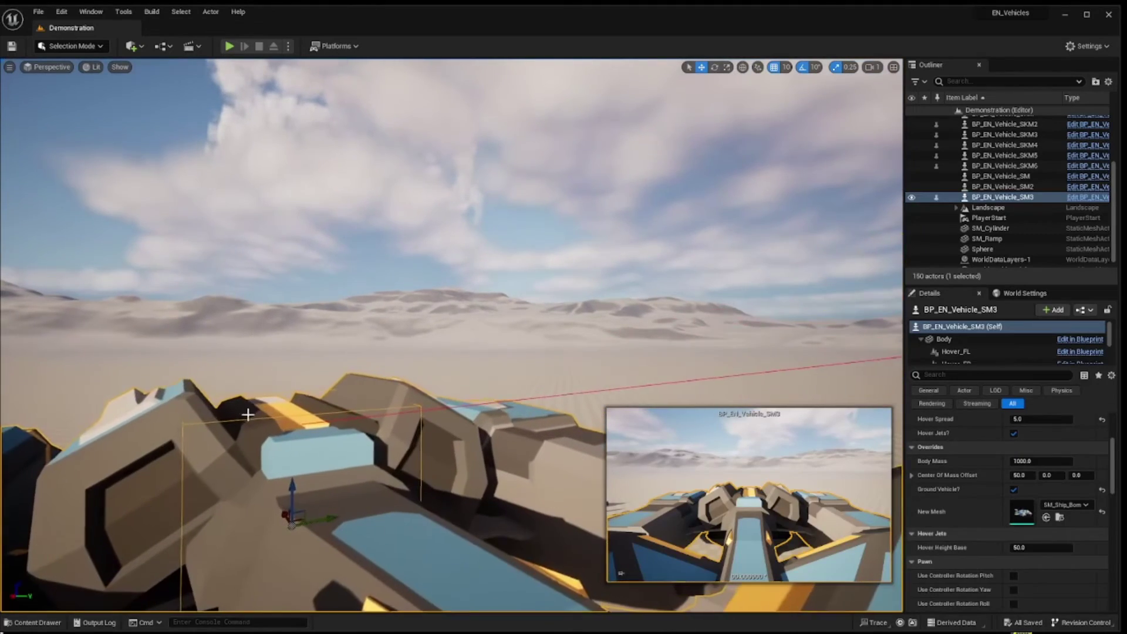
{"action": "key", "text": "f"}
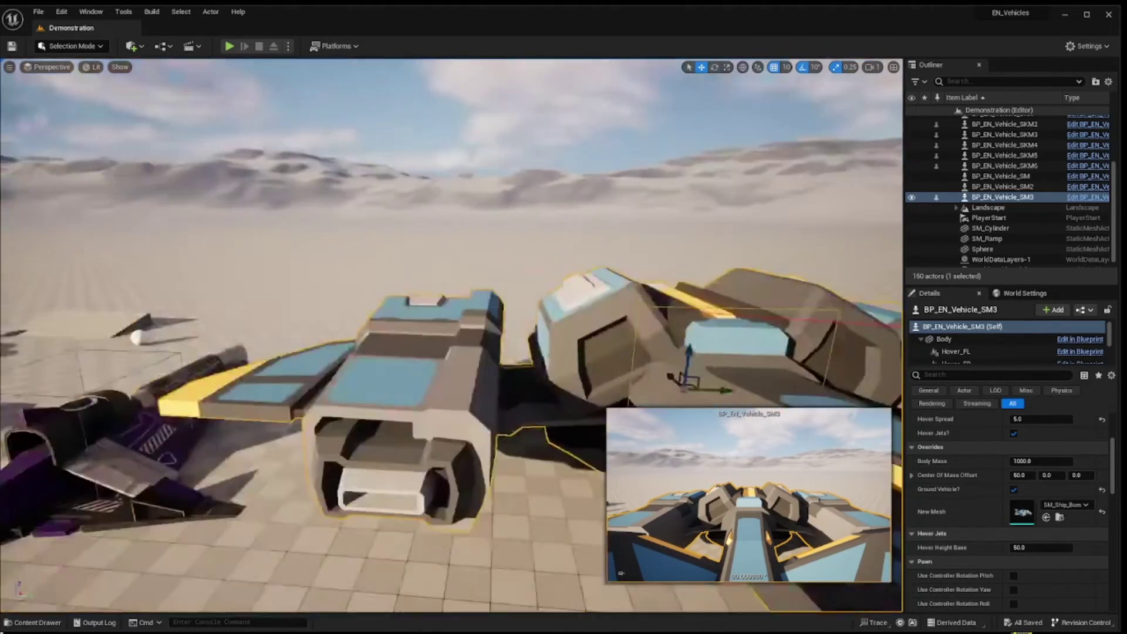
- Create a child blueprint of BP_EN_Vehicle_SM in EN_Vehicles and rename it BPC_EN_Vehicle_SM_Ship
{"action": "left_click", "coordinate": [40, 621]}
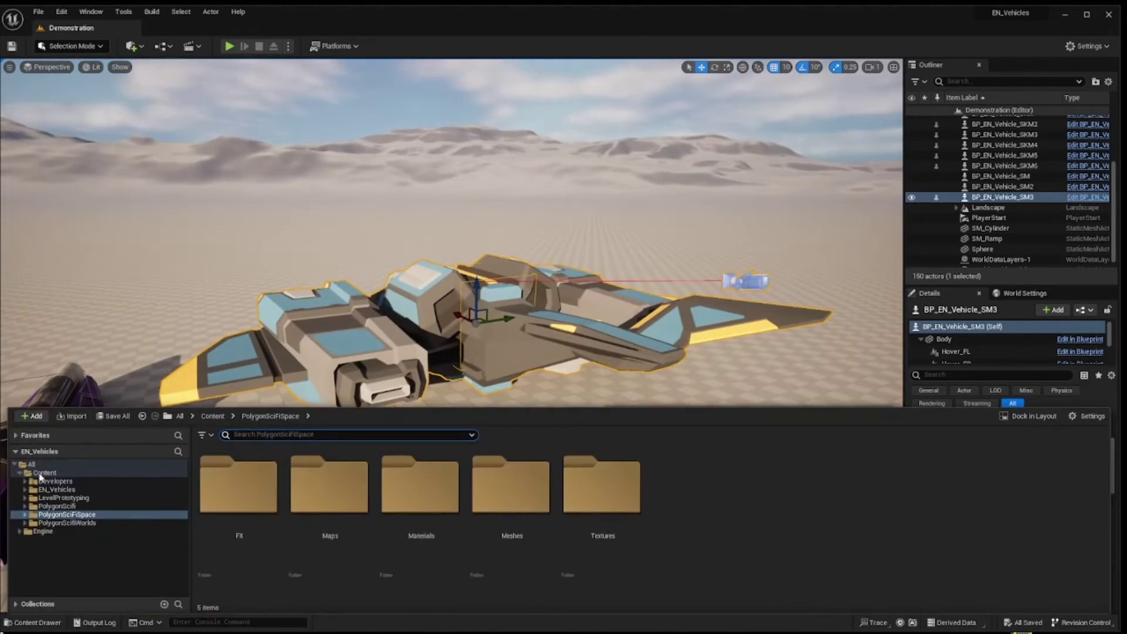
{"action": "left_click", "coordinate": [61, 491]}
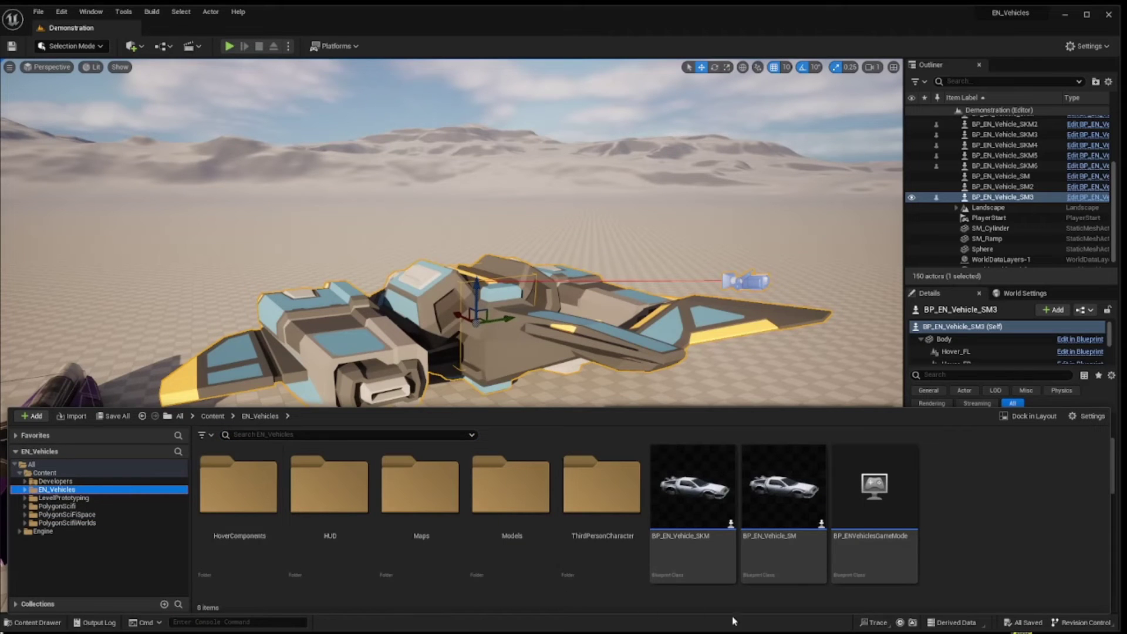
{"action": "left_click", "coordinate": [766, 552]}
{"action": "right_click", "coordinate": [766, 554]}
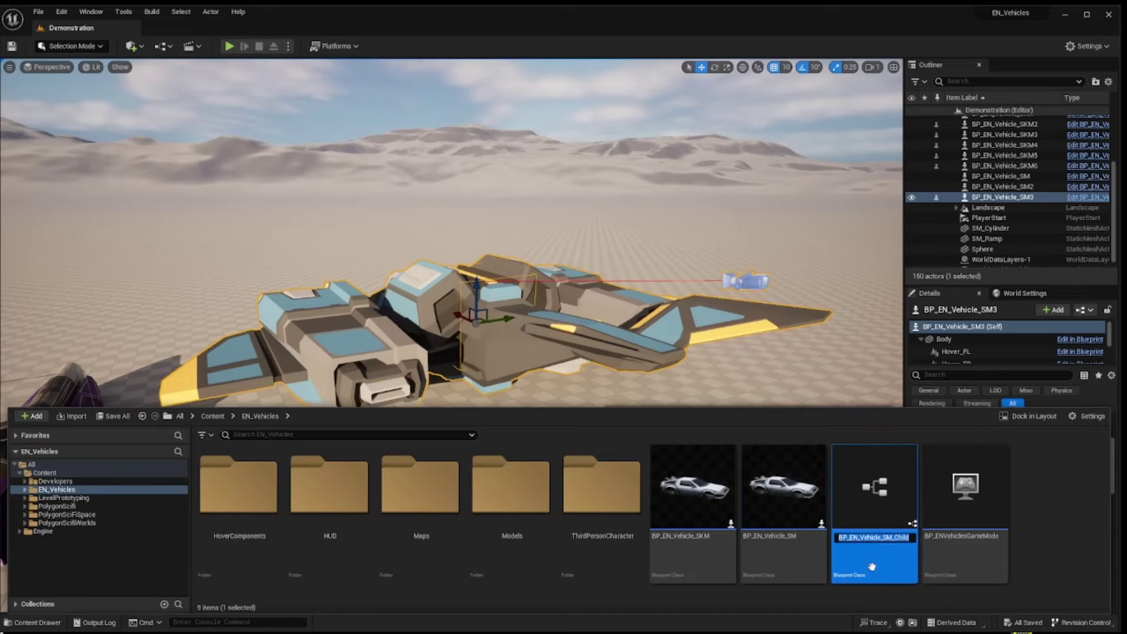
{"action": "double_click", "coordinate": [901, 538]}
{"action": "type", "text": "Ship"}
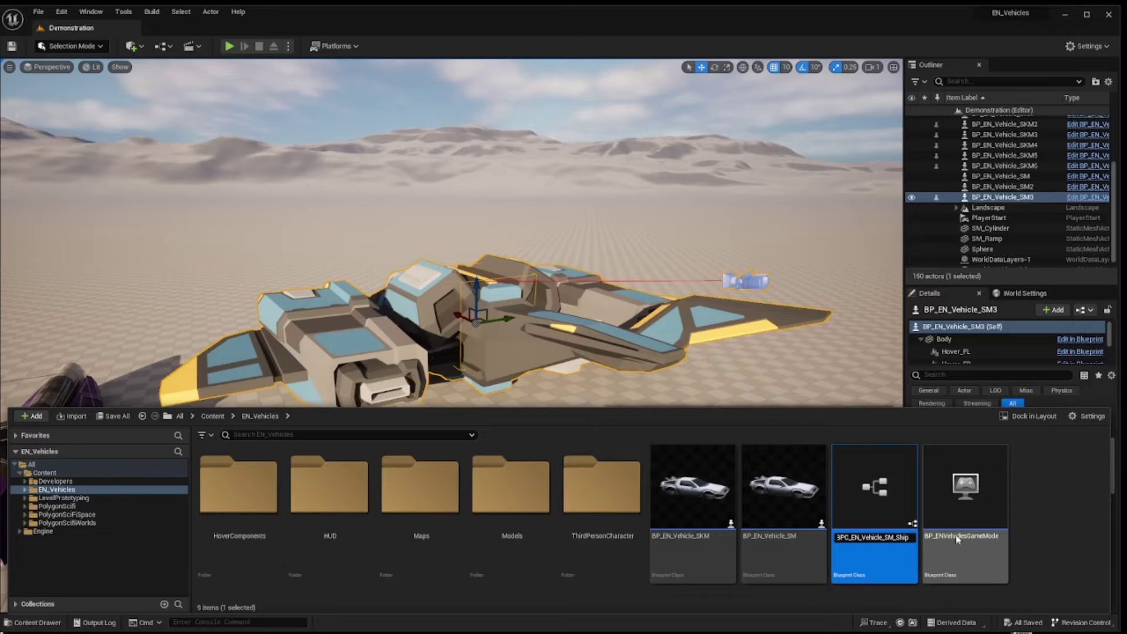
- Confirm the BPC_EN_Vehicle_SM_Ship name, open it, and select the Body component
{"action": "key", "text": "Return"}
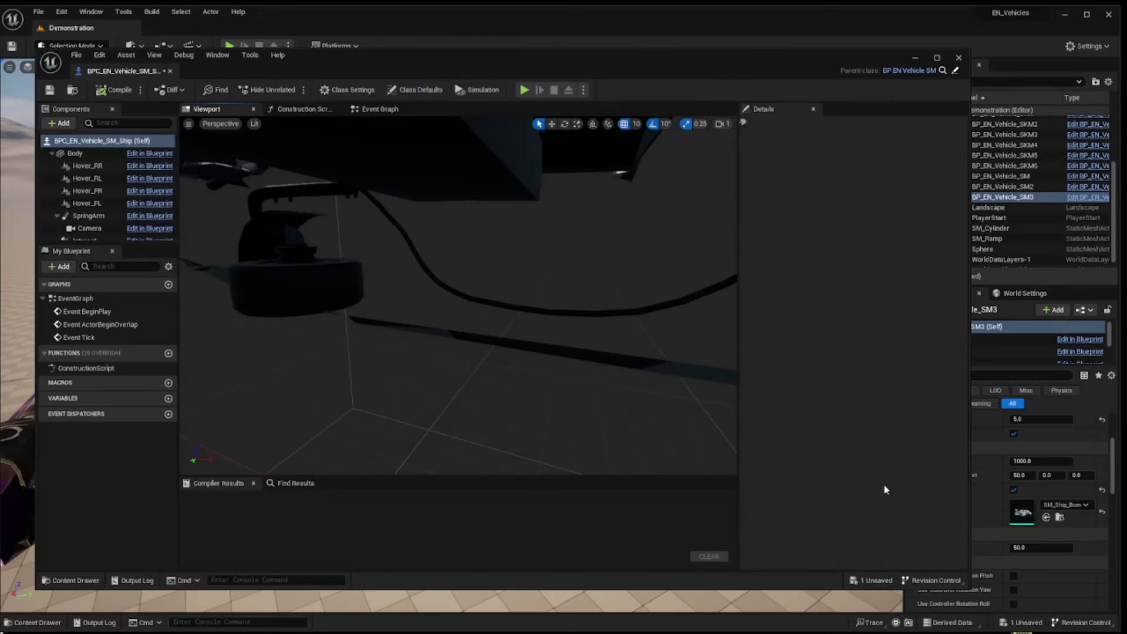
{"action": "key", "text": "Return"}
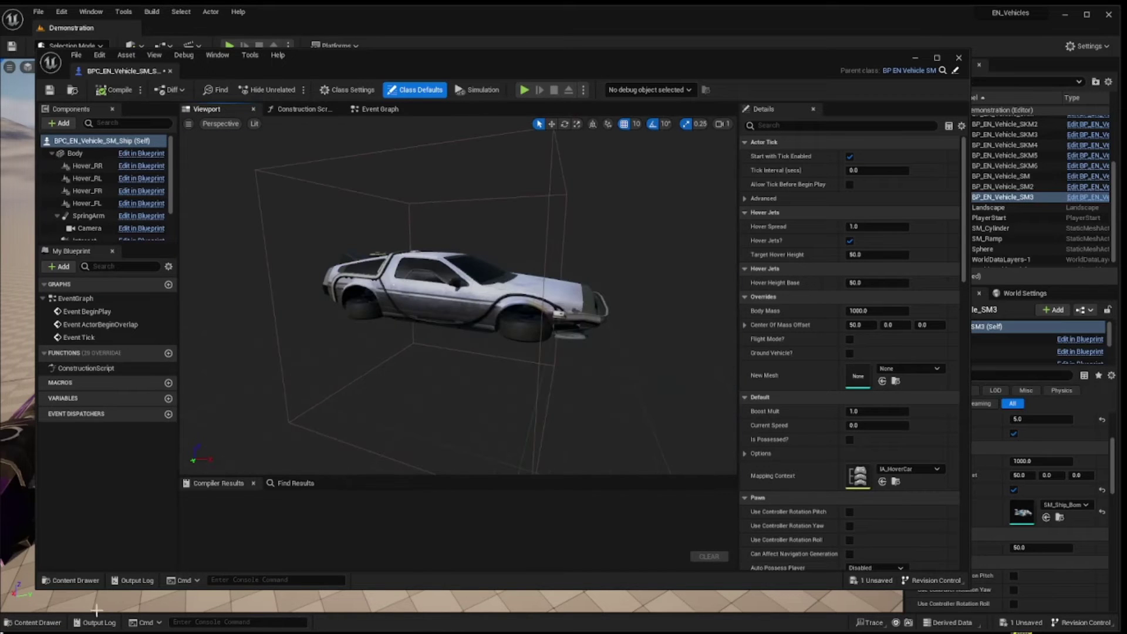
{"action": "left_click", "coordinate": [75, 154]}
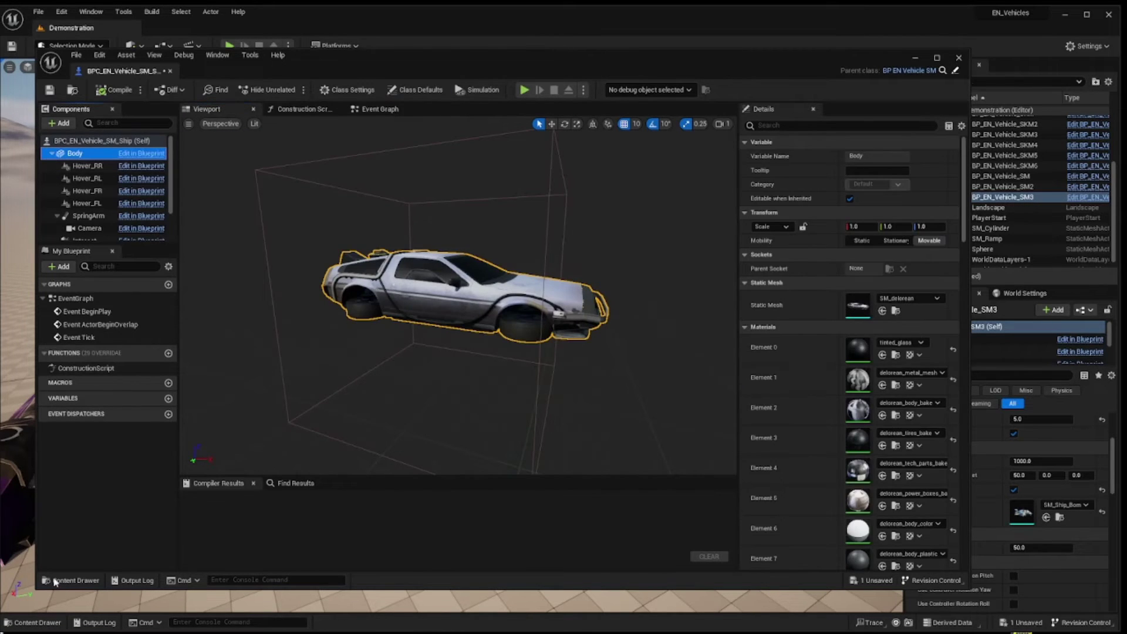
- Assign the SM_Ship_Bomber_02 mesh to the Body in place of the DeLorean
{"action": "left_click", "coordinate": [29, 621]}
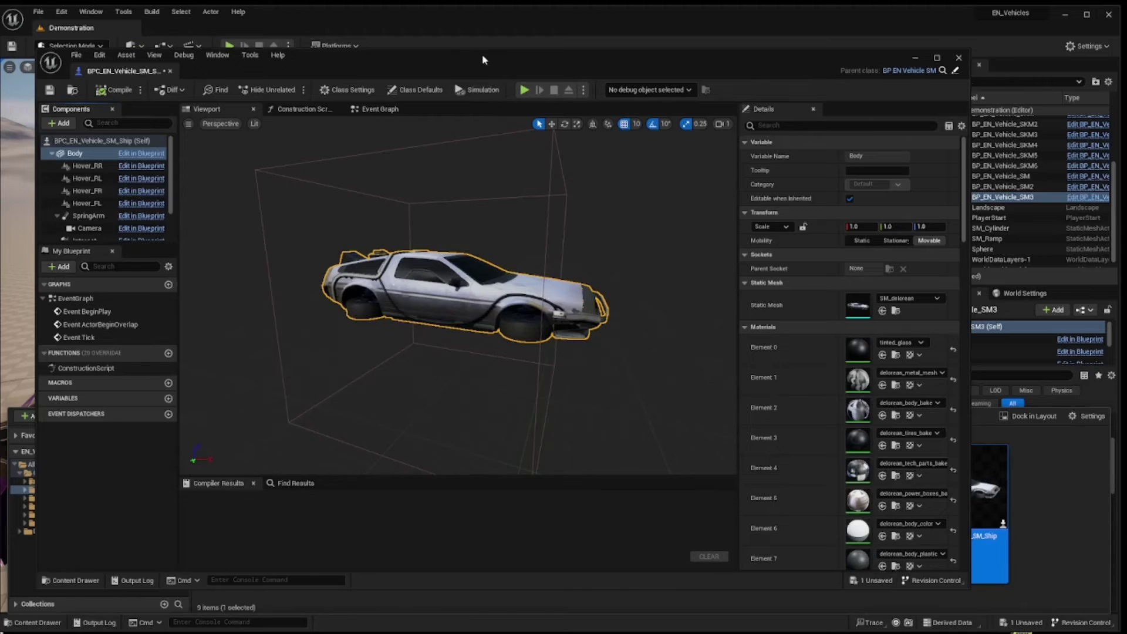
{"action": "left_click_drag", "start_coordinate": [482, 59], "coordinate": [0, 152]}
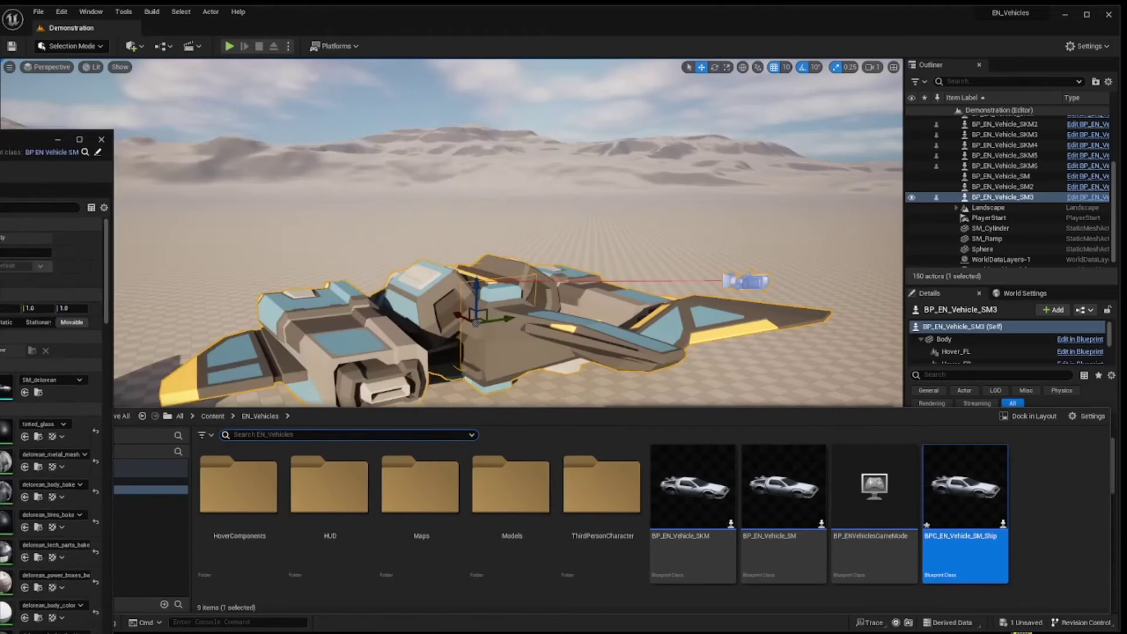
{"action": "left_click", "coordinate": [401, 322]}
{"action": "key", "text": "ctrl+b"}
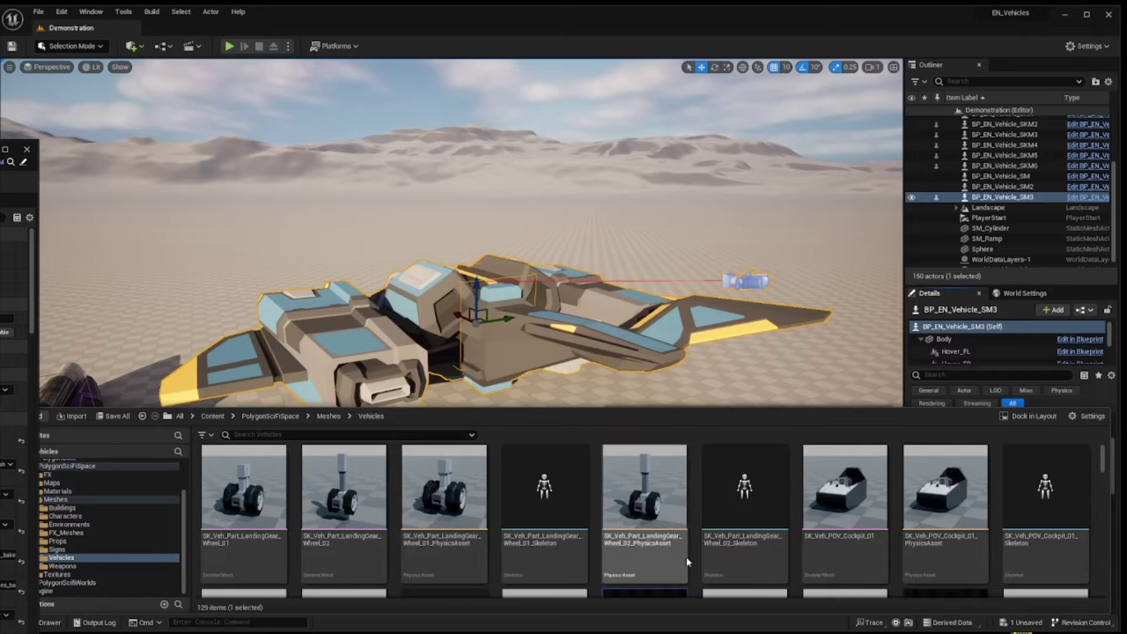
{"action": "scroll", "coordinate": [686, 558], "scroll_direction": "down", "scroll_amount": 1}
{"action": "left_click_drag", "start_coordinate": [14, 149], "coordinate": [974, 60]}
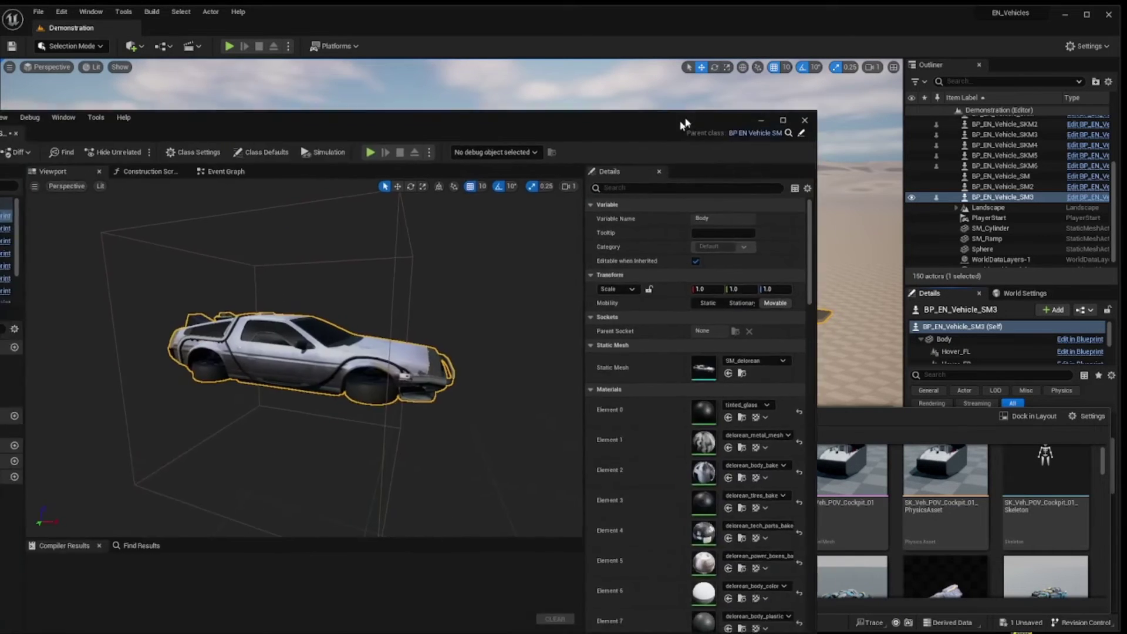
{"action": "left_click", "coordinate": [909, 314]}
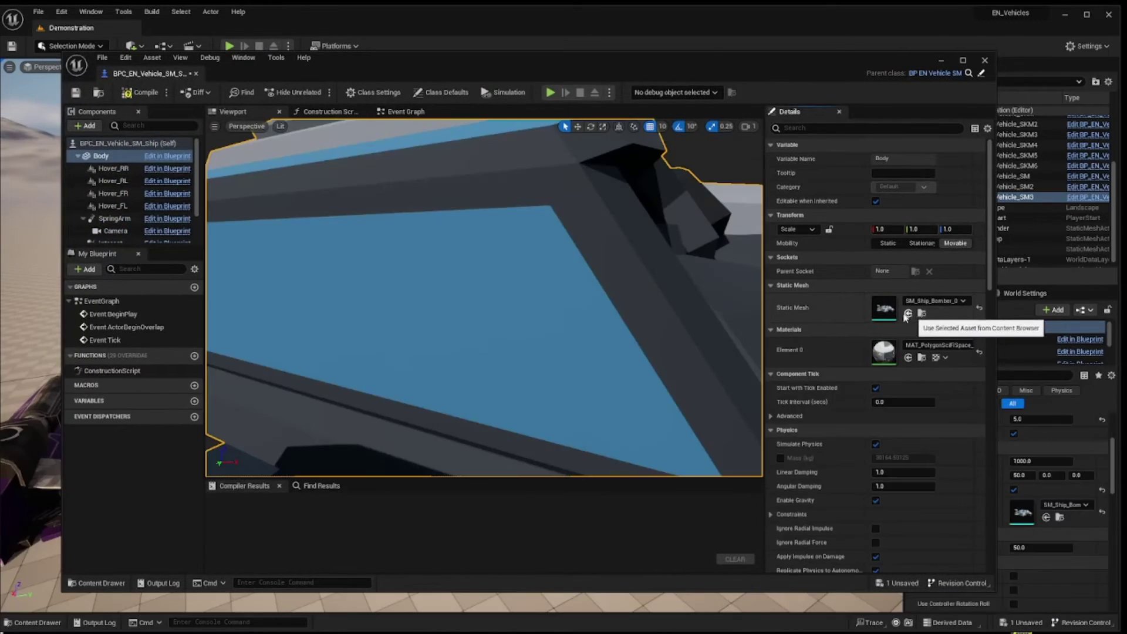
{"action": "left_click_drag", "start_coordinate": [520, 336], "coordinate": [34, 206]}
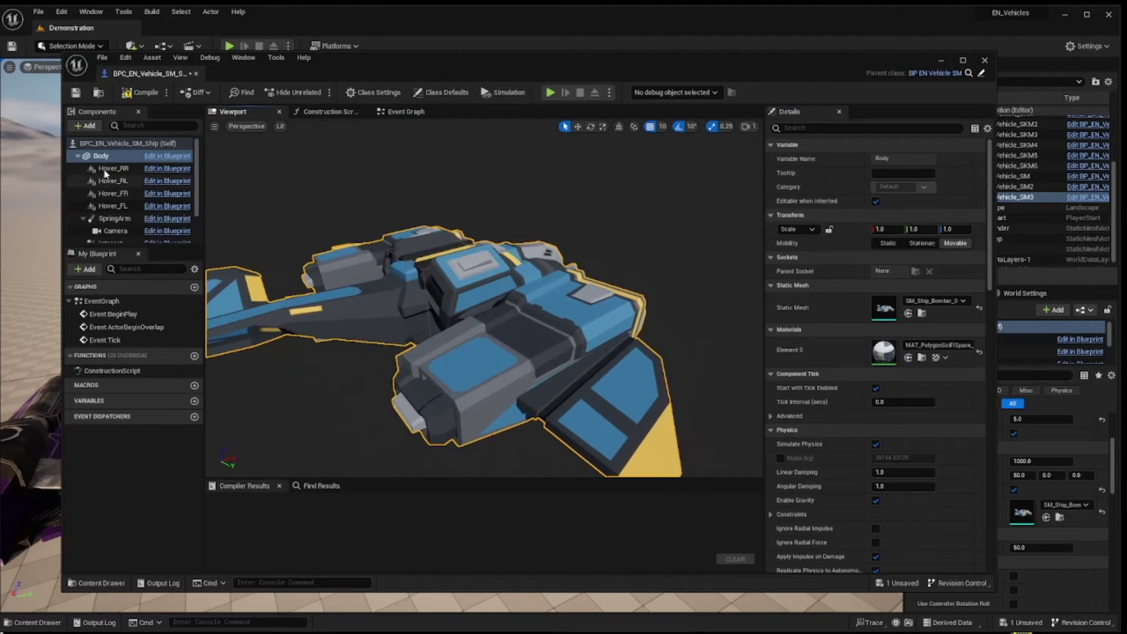
- Focus the Hover_RR component and view the ship from behind and above
{"action": "left_click", "coordinate": [106, 169]}
{"action": "key", "text": "f"}
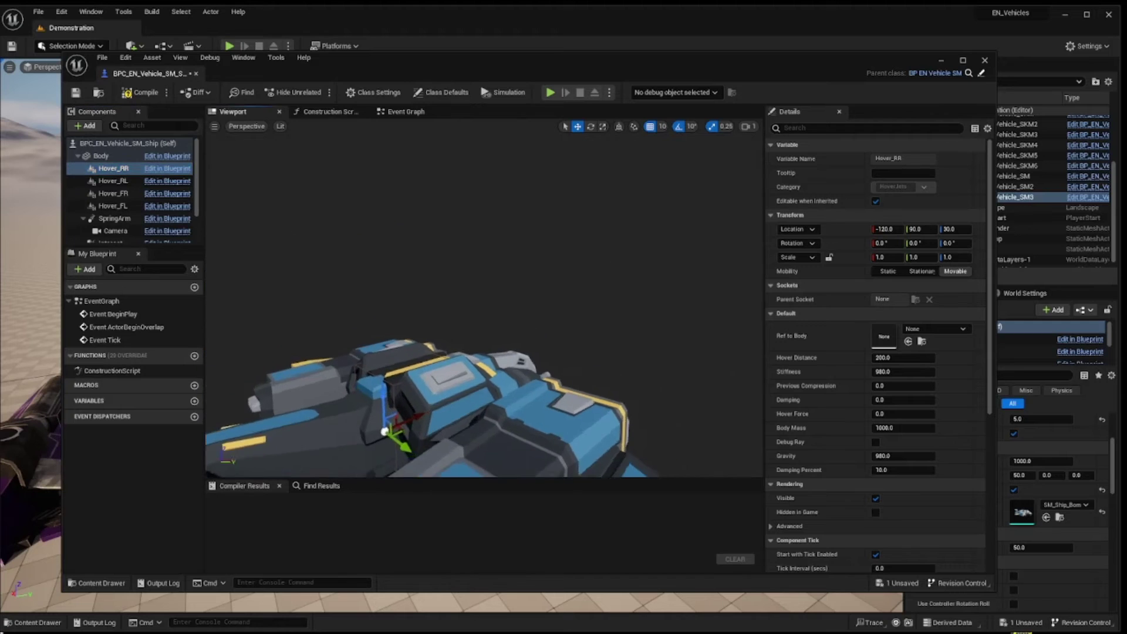
{"action": "right_click_drag", "start_coordinate": [598, 293], "coordinate": [598, 292]}
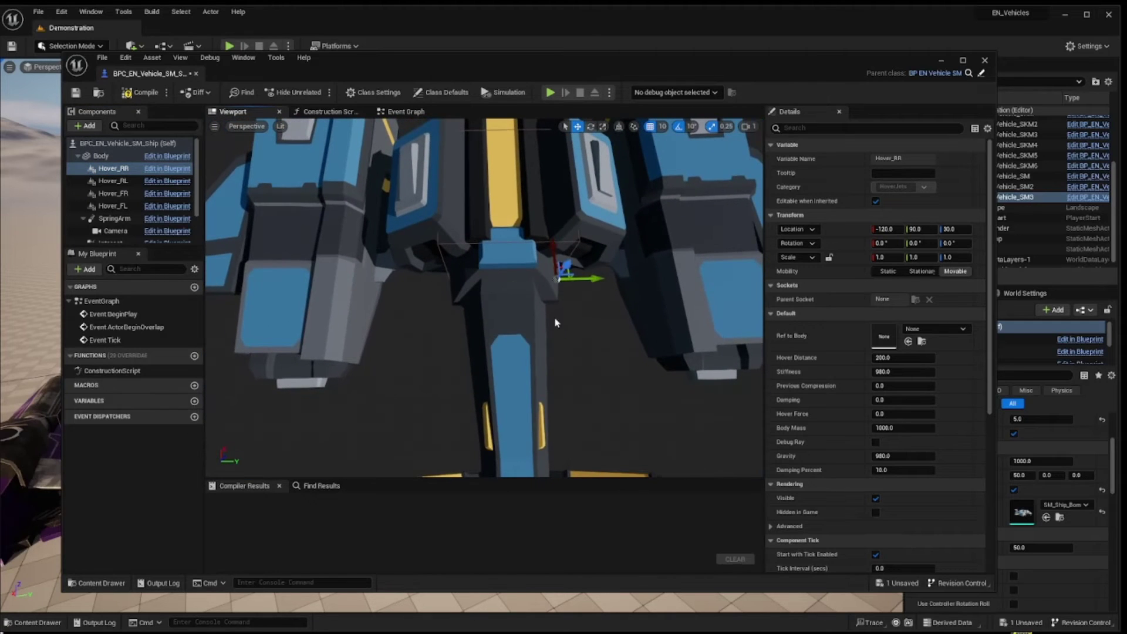
{"action": "right_click_drag", "start_coordinate": [556, 322], "coordinate": [411, 328]}
{"action": "scroll", "coordinate": [171, 235], "scroll_direction": "down", "scroll_amount": 2}
{"action": "scroll", "coordinate": [100, 199], "scroll_direction": "up", "scroll_amount": 2}
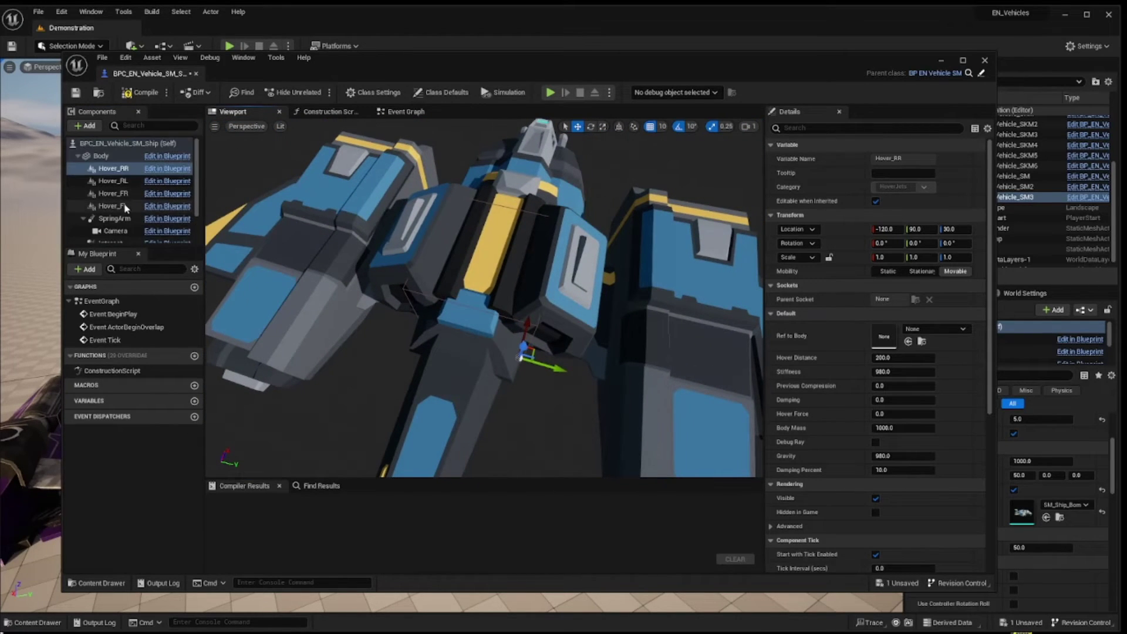
{"action": "scroll", "coordinate": [125, 208], "scroll_direction": "down", "scroll_amount": 2}
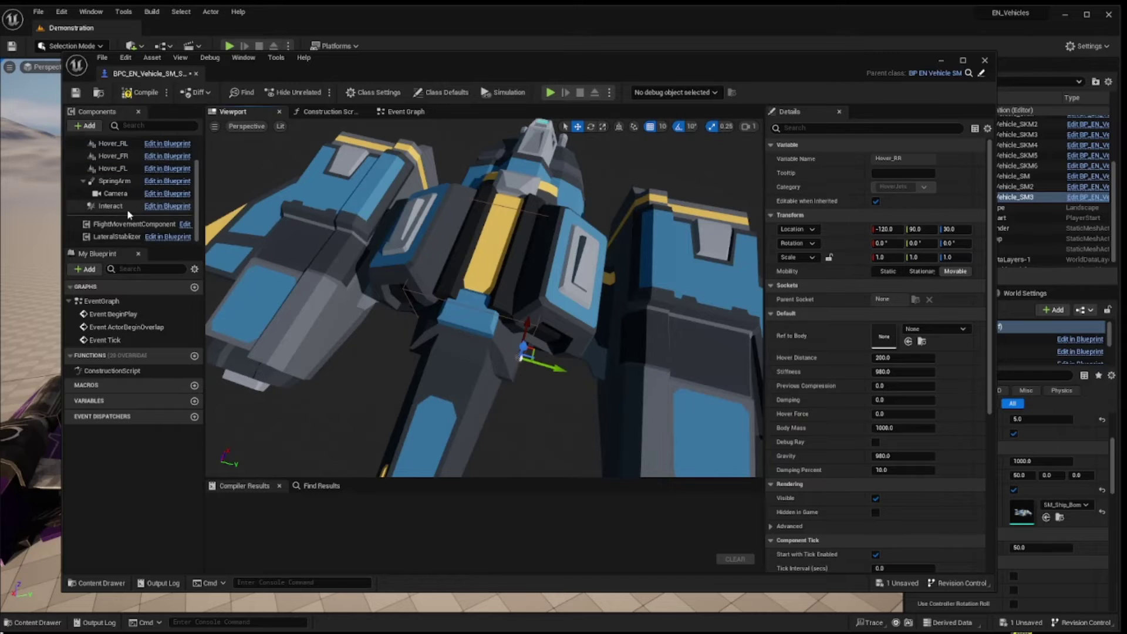
- Select the Interact box component and orbit to see it above the ship
{"action": "left_click", "coordinate": [114, 206]}
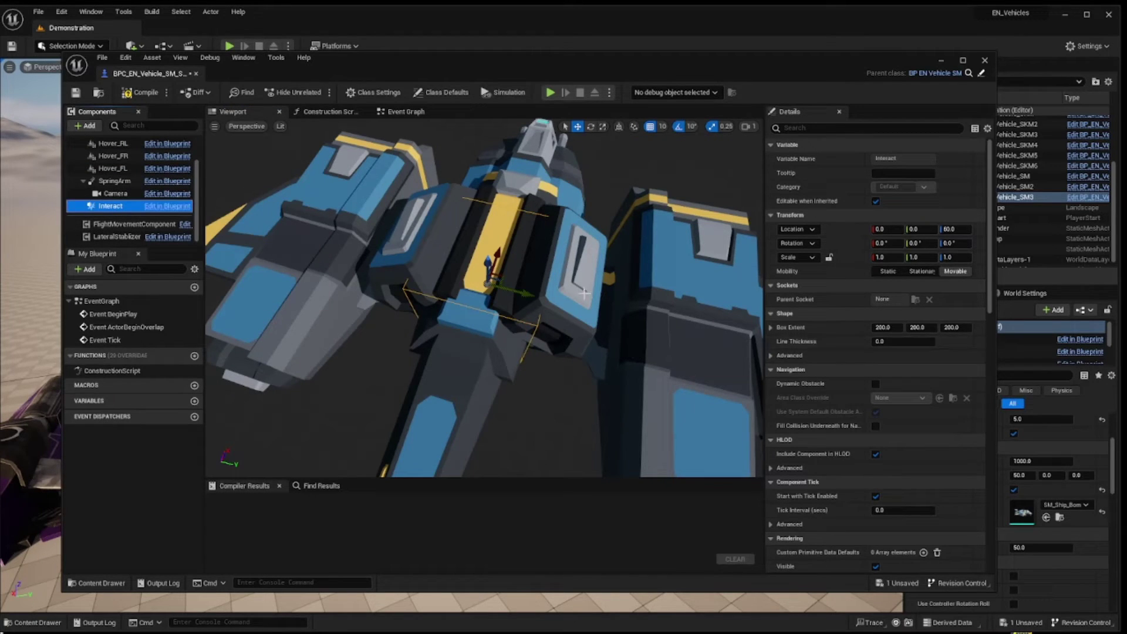
{"action": "left_click", "coordinate": [486, 264]}
{"action": "left_click", "coordinate": [99, 206]}
{"action": "key", "text": "e"}
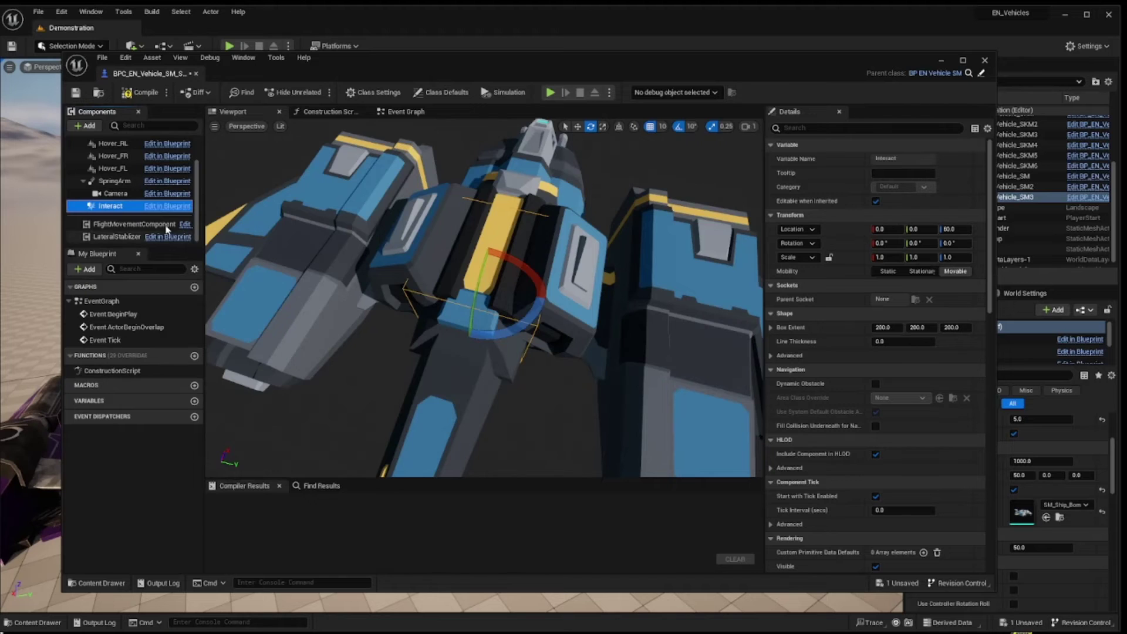
{"action": "left_click_drag", "start_coordinate": [376, 294], "coordinate": [474, 274], "text": "alt"}
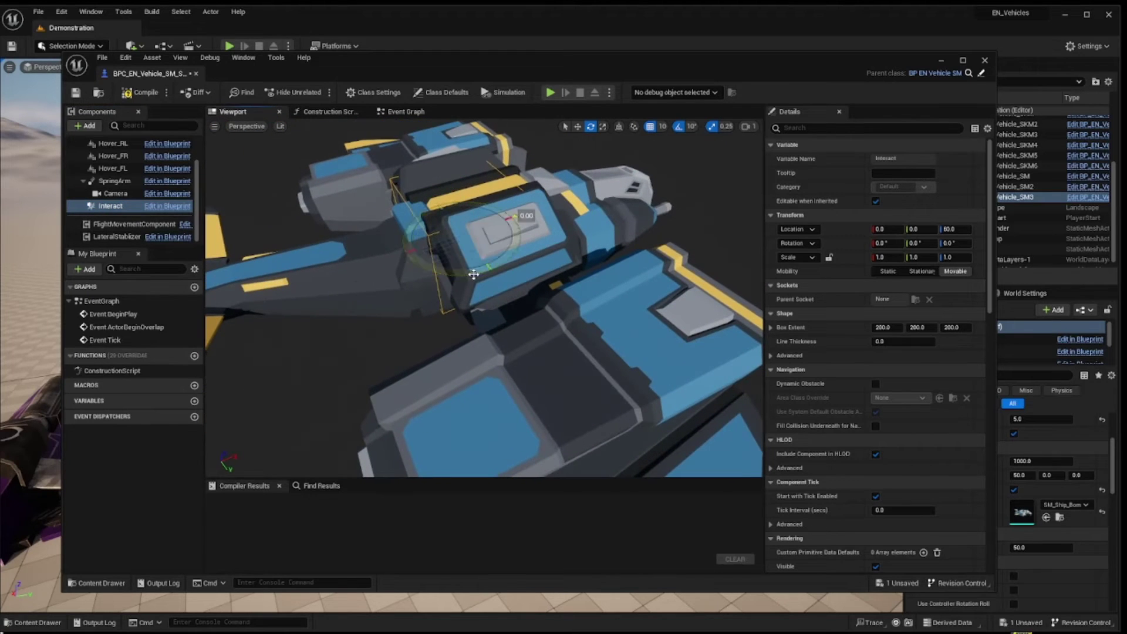
{"action": "left_click", "coordinate": [474, 274]}
{"action": "left_click", "coordinate": [99, 206]}
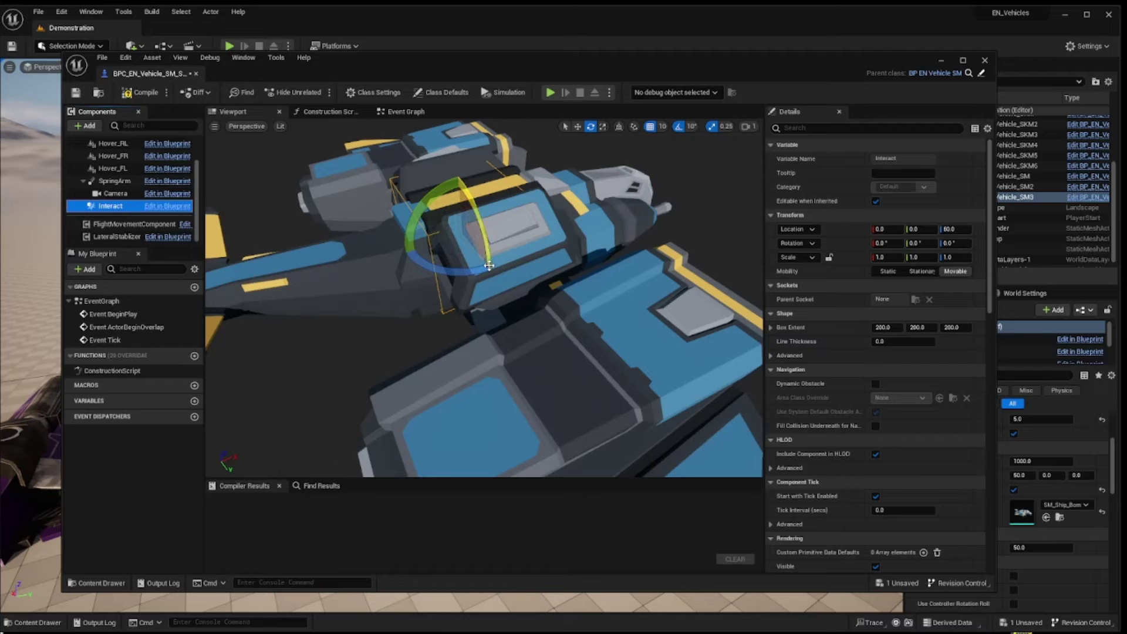
{"action": "key", "text": "q"}
{"action": "left_click", "coordinate": [457, 267]}
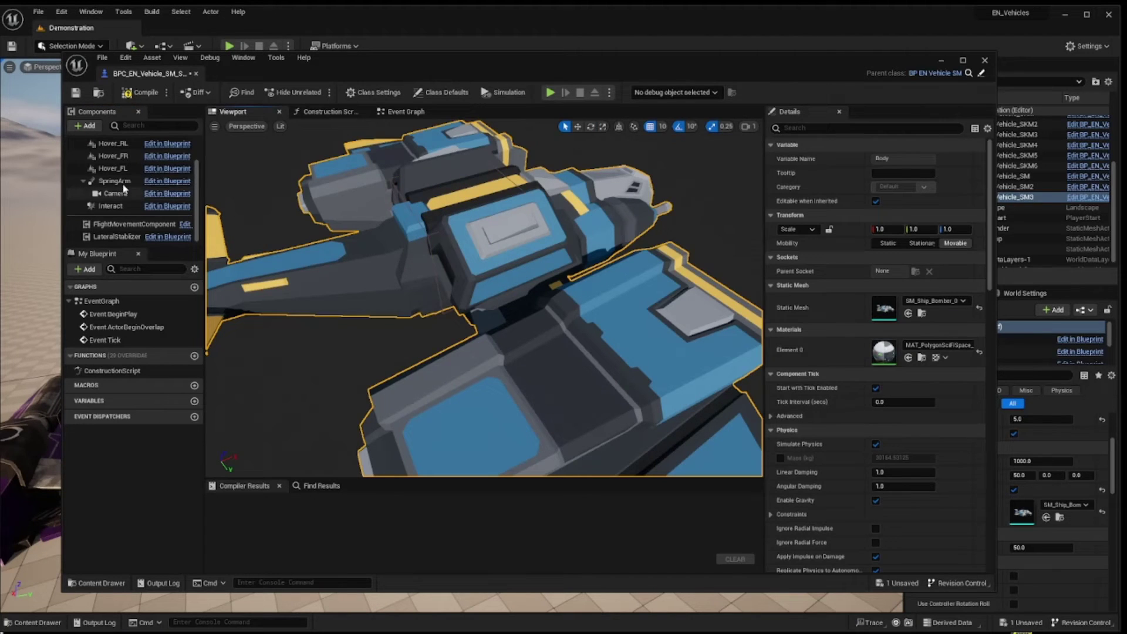
{"action": "left_click", "coordinate": [121, 209]}
{"action": "key", "text": "e"}
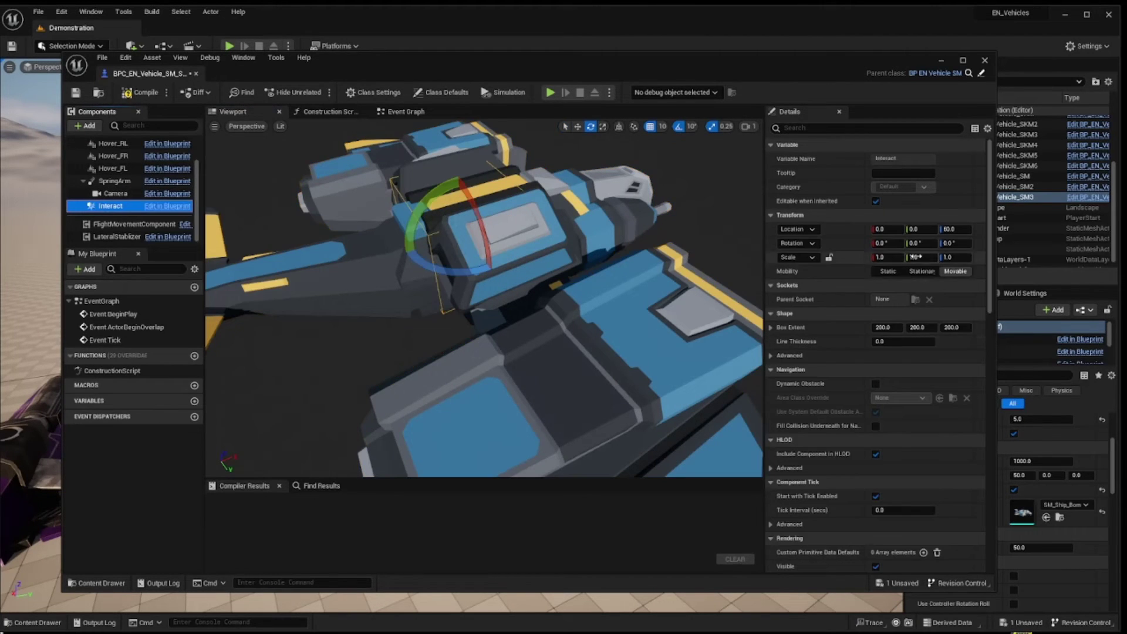
- Set the Interact Box Extent to 600, 600, 400 and compile the blueprint
{"action": "left_click", "coordinate": [886, 329]}
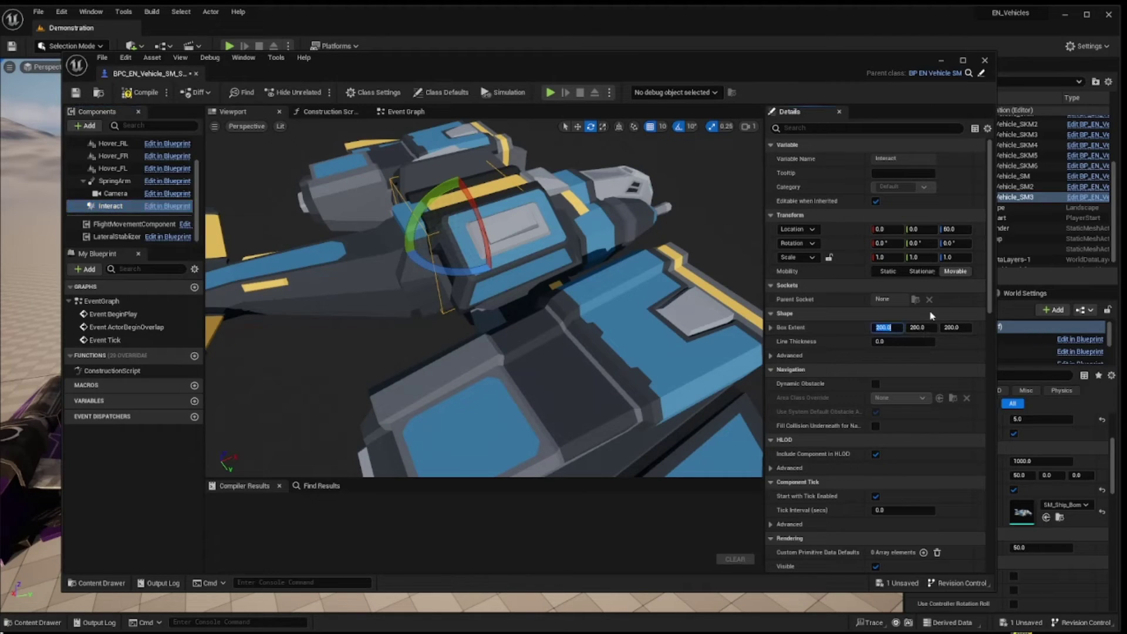
{"action": "type", "text": "600"}
{"action": "key", "text": "Tab"}
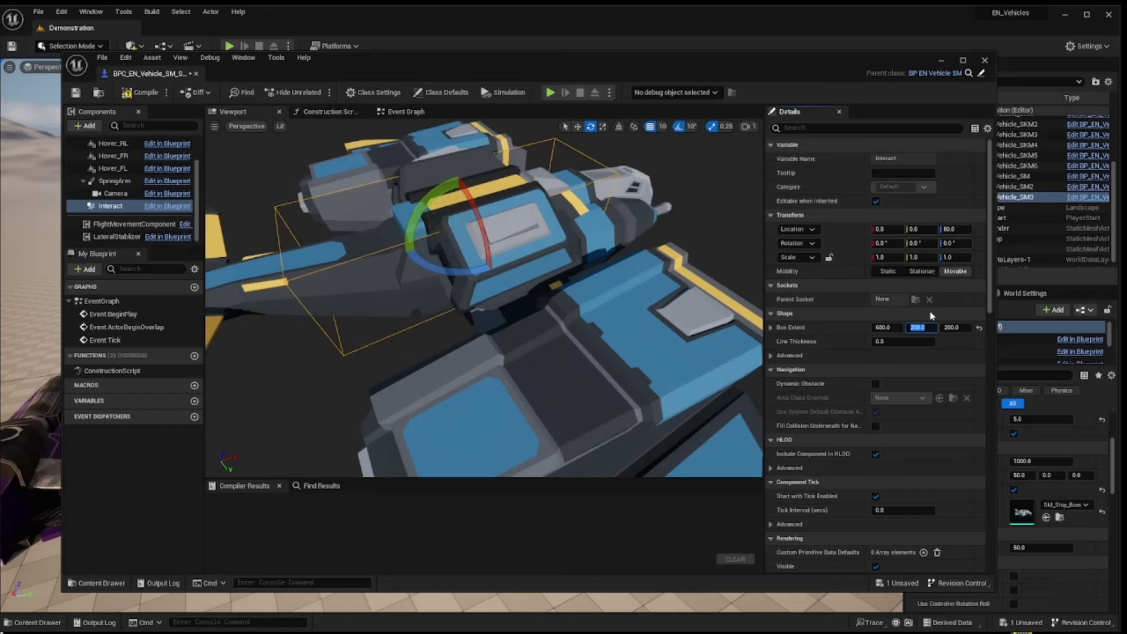
{"action": "type", "text": "0"}
{"action": "key", "text": "Tab"}
{"action": "type", "text": "400"}
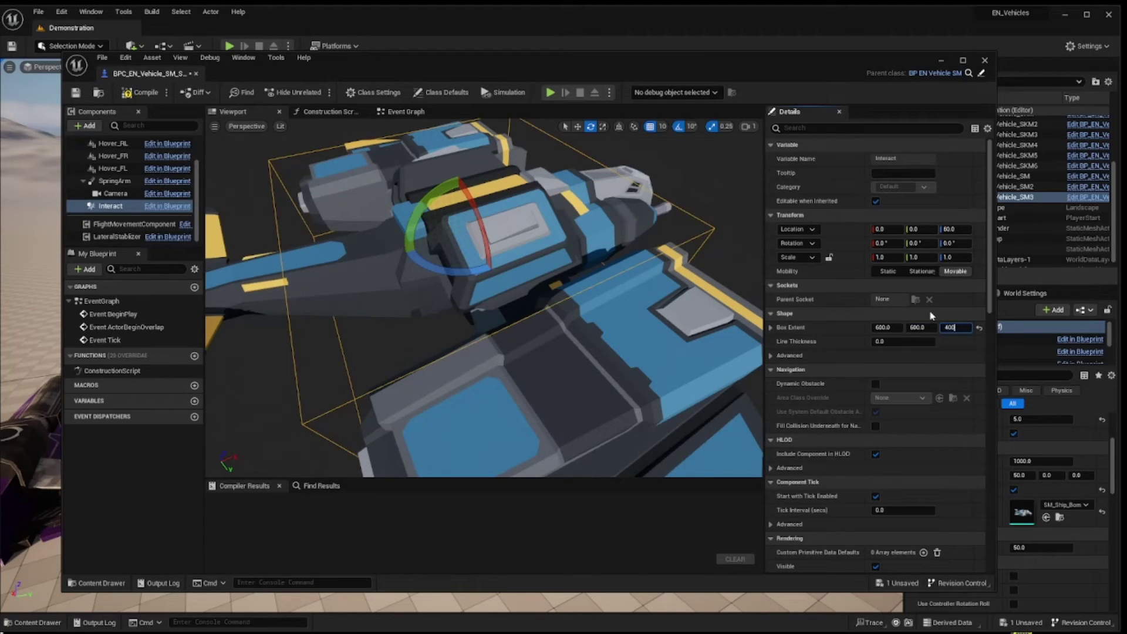
{"action": "key", "text": "shift+Tab"}
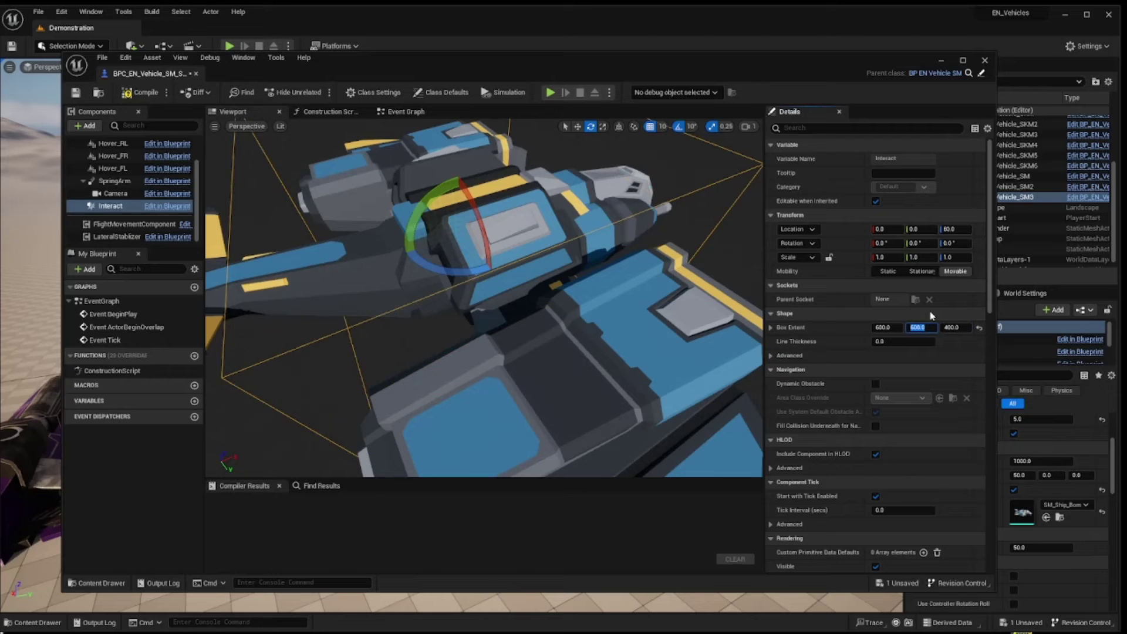
{"action": "left_click", "coordinate": [144, 92]}
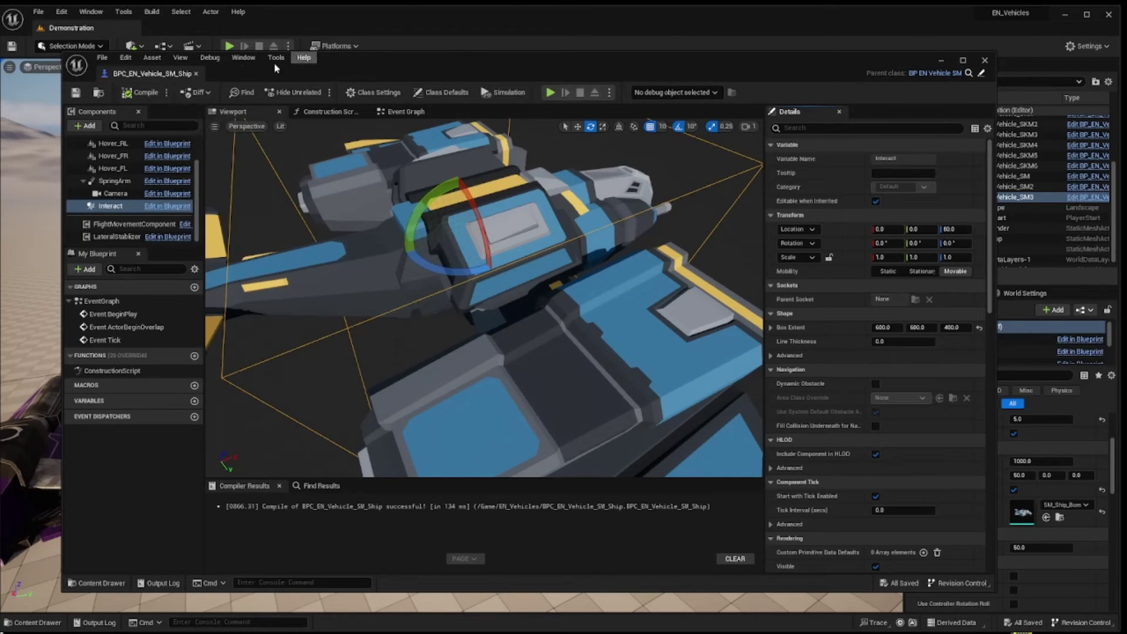
- Delete the old SM3 ship and drag BPC_EN_Vehicle_SM_Ship into the level
{"action": "left_click", "coordinate": [984, 61]}
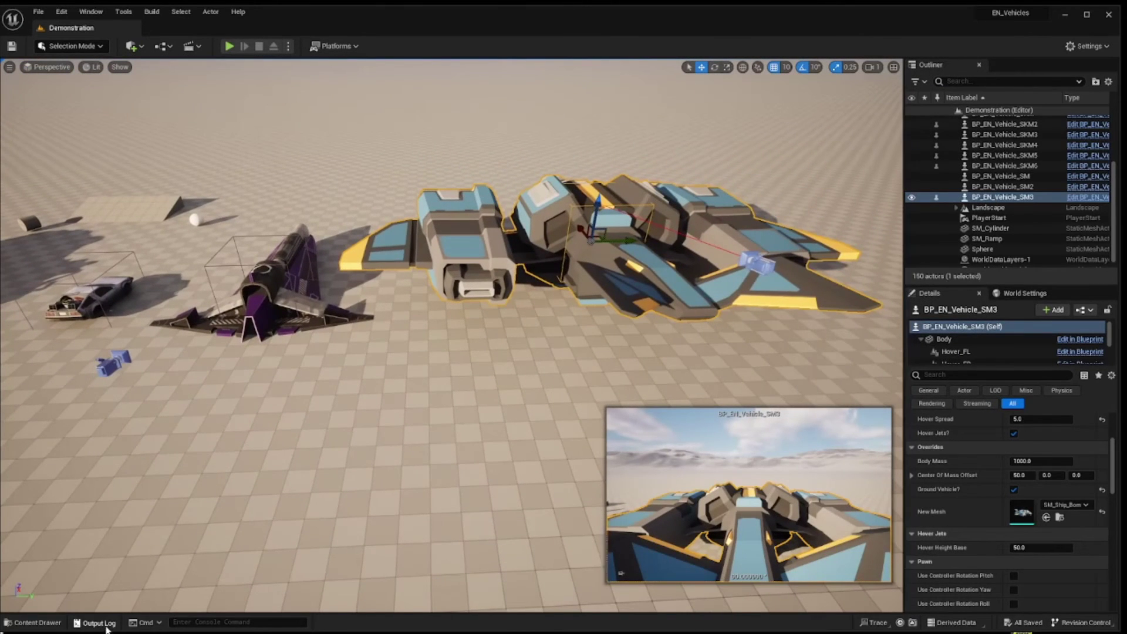
{"action": "key", "text": "Delete"}
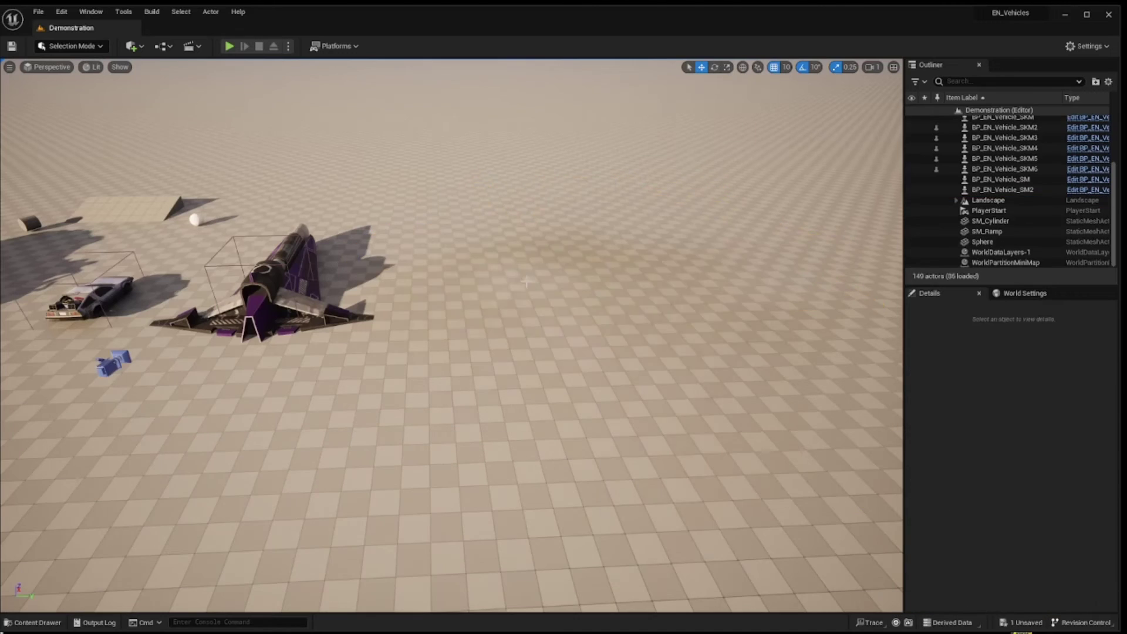
{"action": "left_click", "coordinate": [38, 622]}
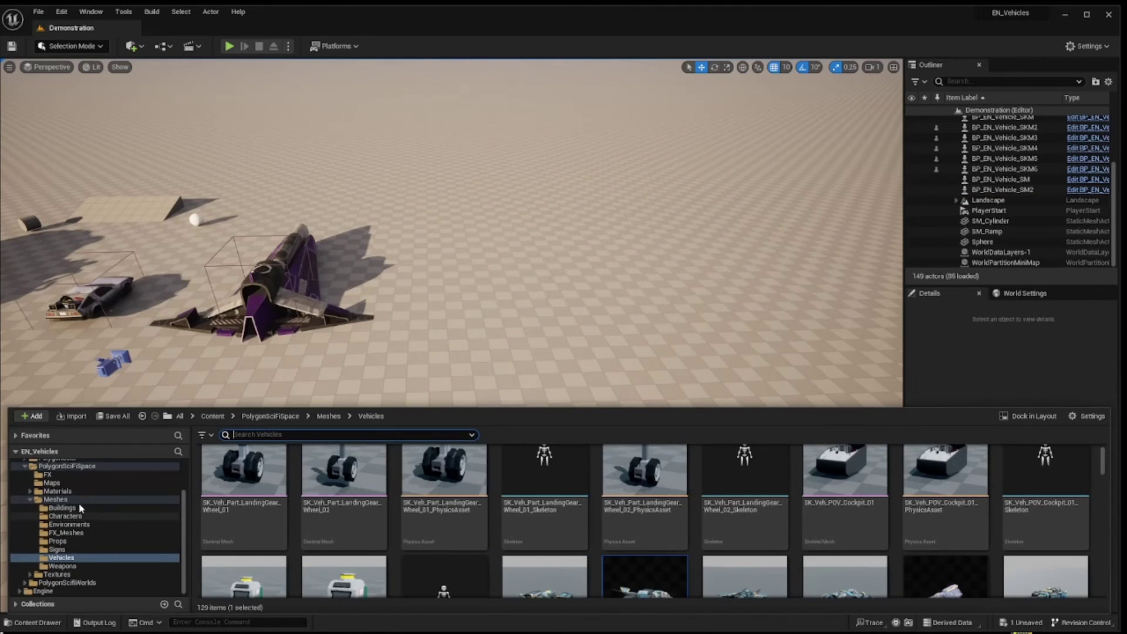
{"action": "scroll", "coordinate": [81, 479], "scroll_direction": "up", "scroll_amount": 3}
{"action": "left_click", "coordinate": [25, 517]}
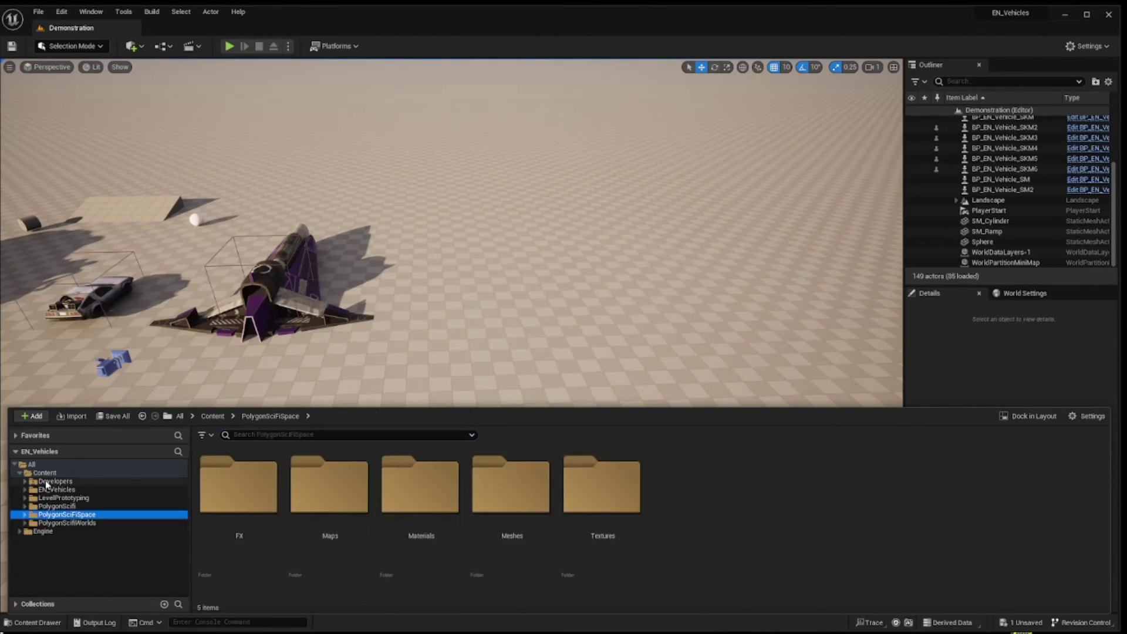
{"action": "left_click", "coordinate": [57, 489]}
{"action": "mouse_move", "coordinate": [966, 487]}
{"action": "left_mouse_down"}
{"action": "mouse_move", "coordinate": [742, 348]}
{"action": "mouse_move", "coordinate": [686, 166]}
{"action": "left_mouse_up"}
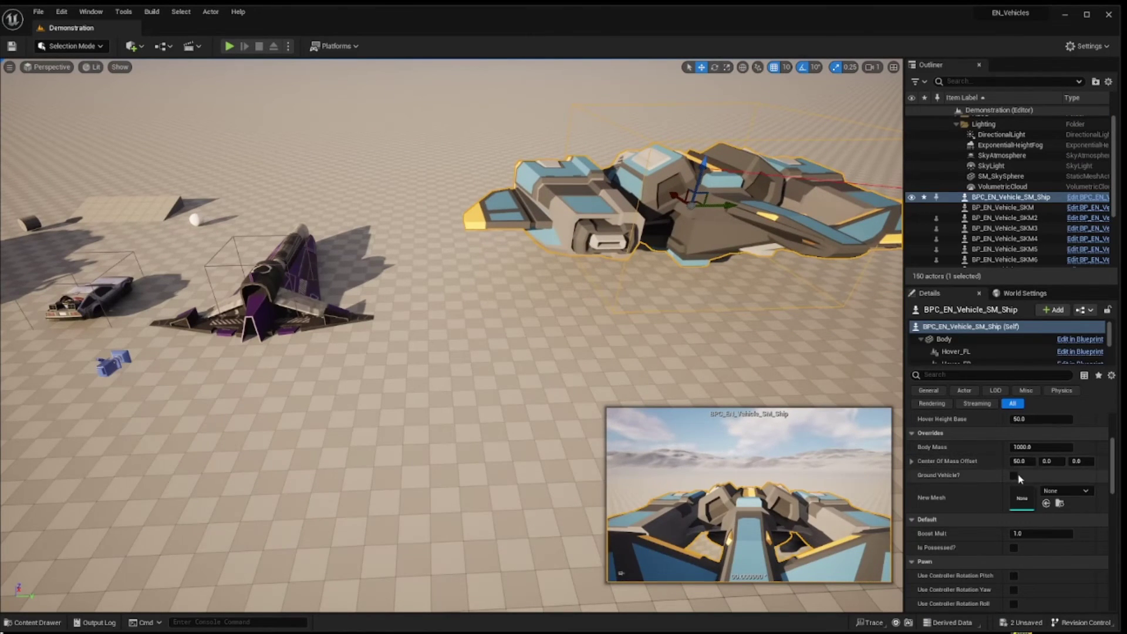
- Switch on Ground Vehicle? in the new ship's details
{"action": "scroll", "coordinate": [1035, 474], "scroll_direction": "up", "scroll_amount": 2}
{"action": "scroll", "coordinate": [1034, 475], "scroll_direction": "up", "scroll_amount": 1}
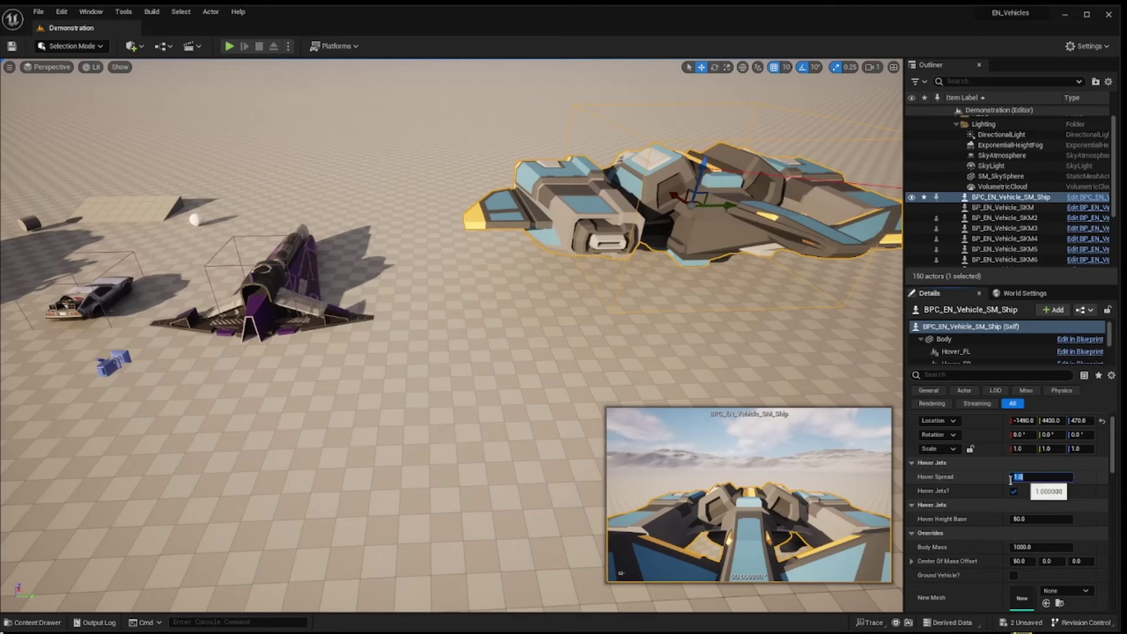
{"action": "scroll", "coordinate": [969, 481], "scroll_direction": "down", "scroll_amount": 4}
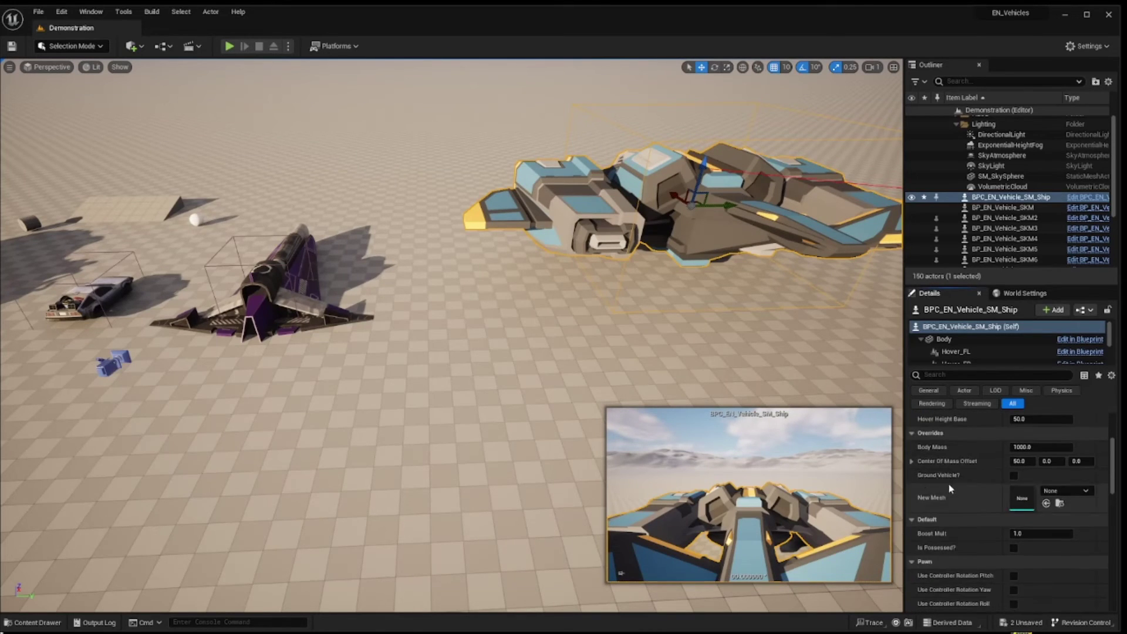
{"action": "scroll", "coordinate": [940, 487], "scroll_direction": "down", "scroll_amount": 1}
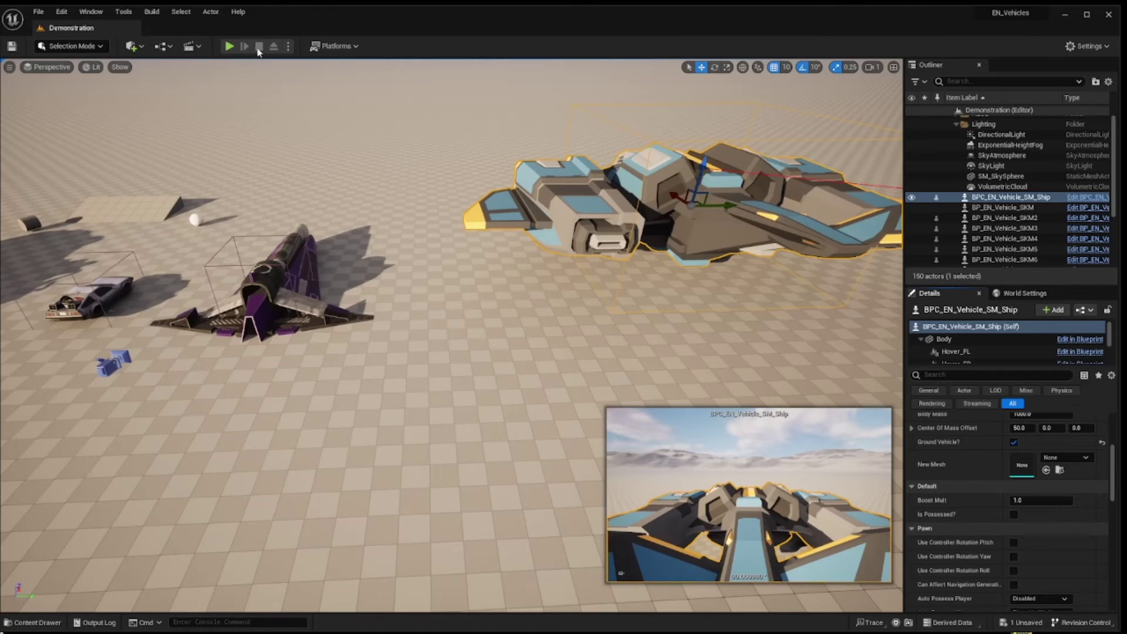
- Start a play test, run the character to the new ship, and board it
{"action": "left_click", "coordinate": [228, 47]}
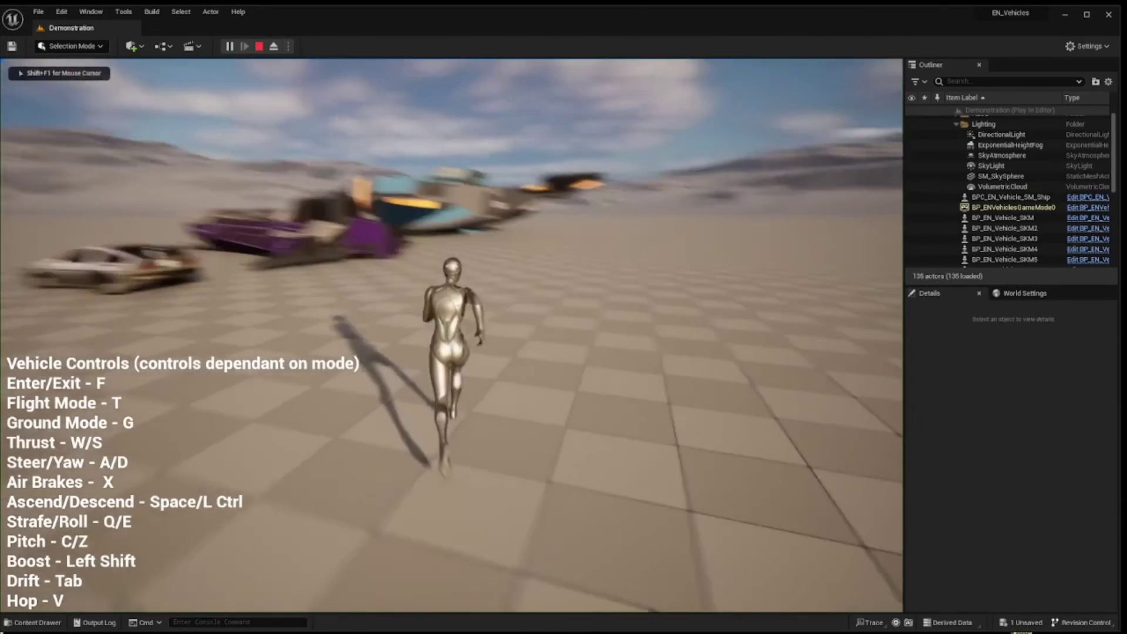
{"action": "key", "text": "w"}
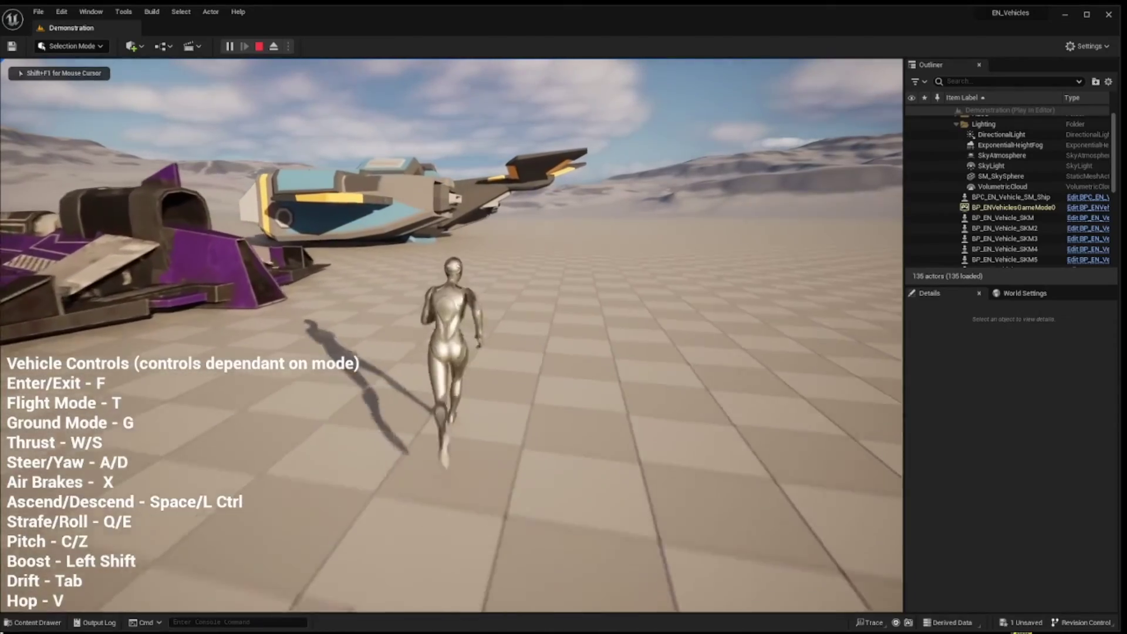
{"action": "key", "text": "w"}
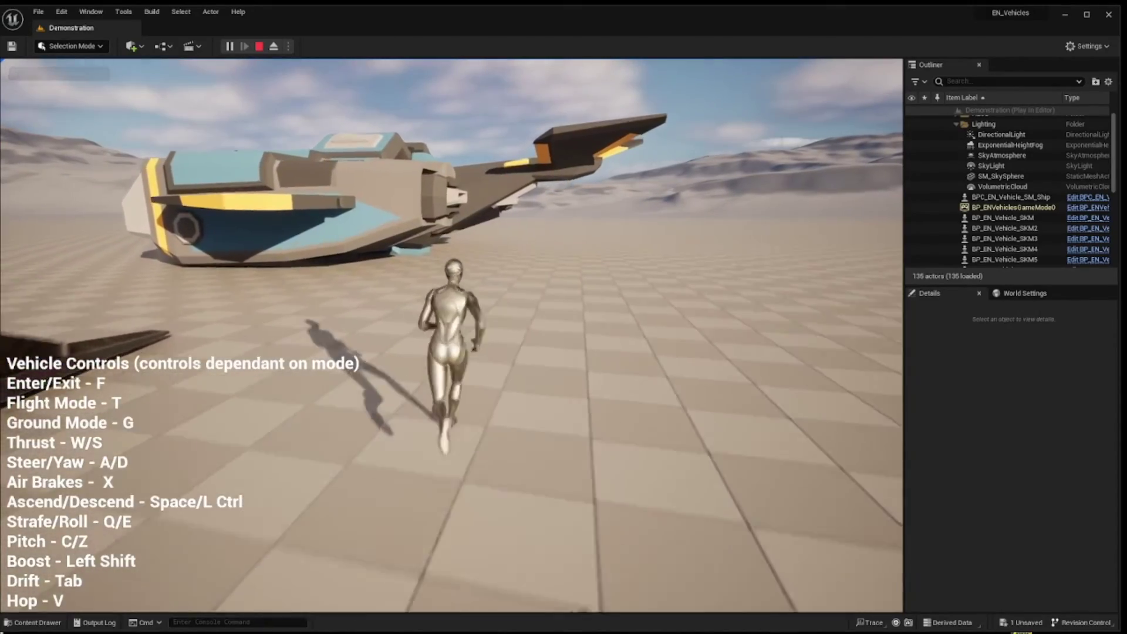
{"action": "key", "text": "w"}
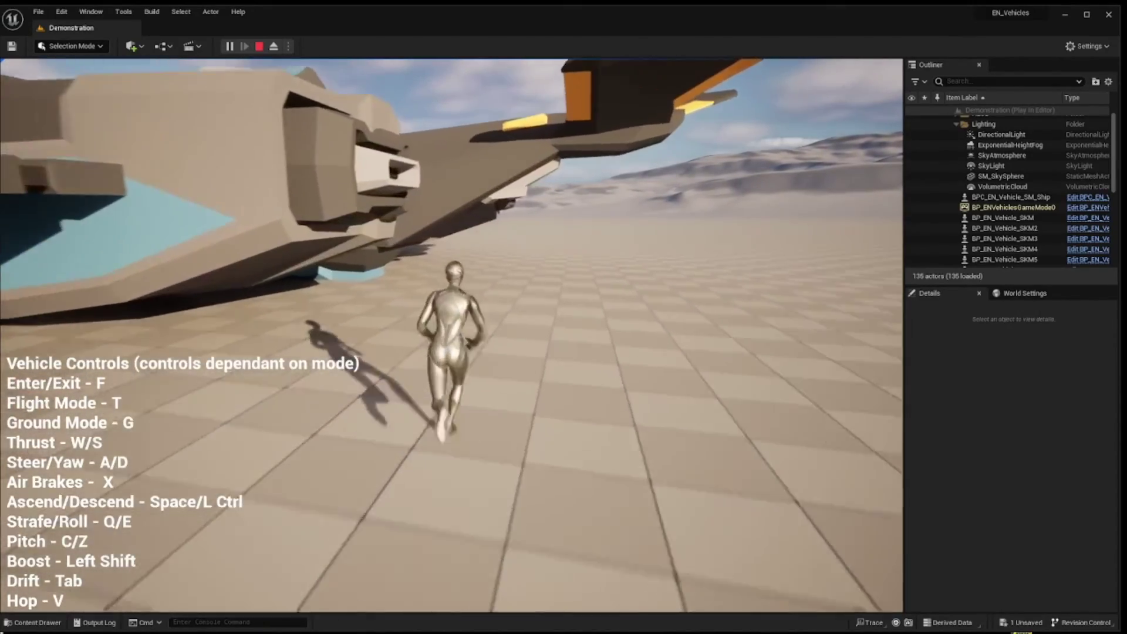
{"action": "key", "text": "f"}
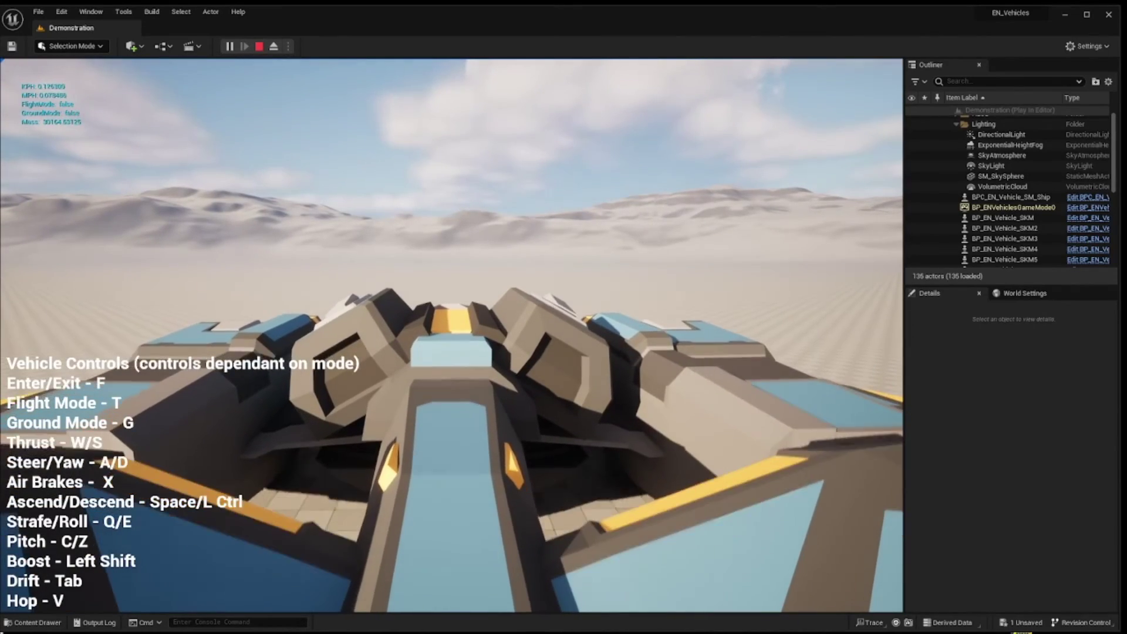
- Fly the ship over the desert in flight mode, exit it, and stop the play test
{"action": "key", "text": "f"}
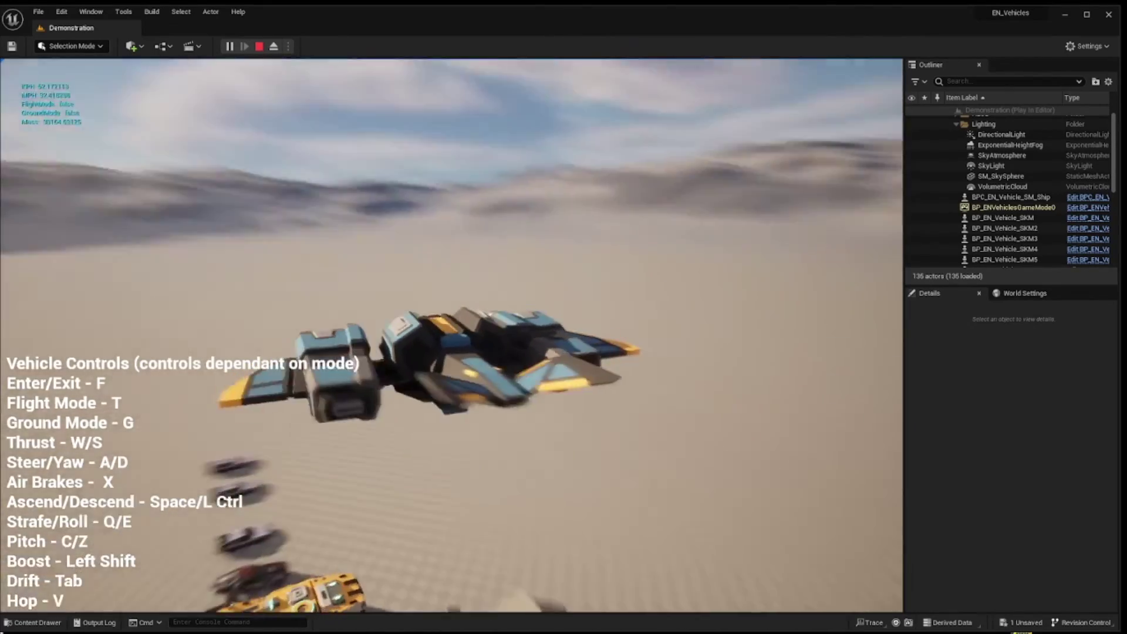
{"action": "key", "text": "t"}
{"action": "key", "text": "w"}
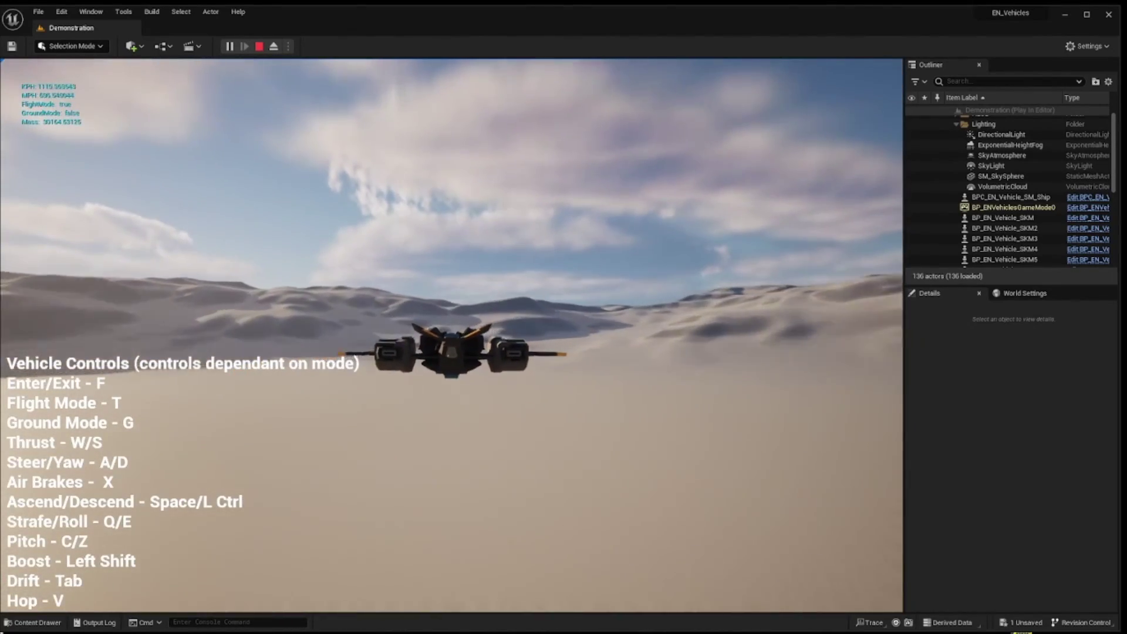
{"action": "key", "text": "x"}
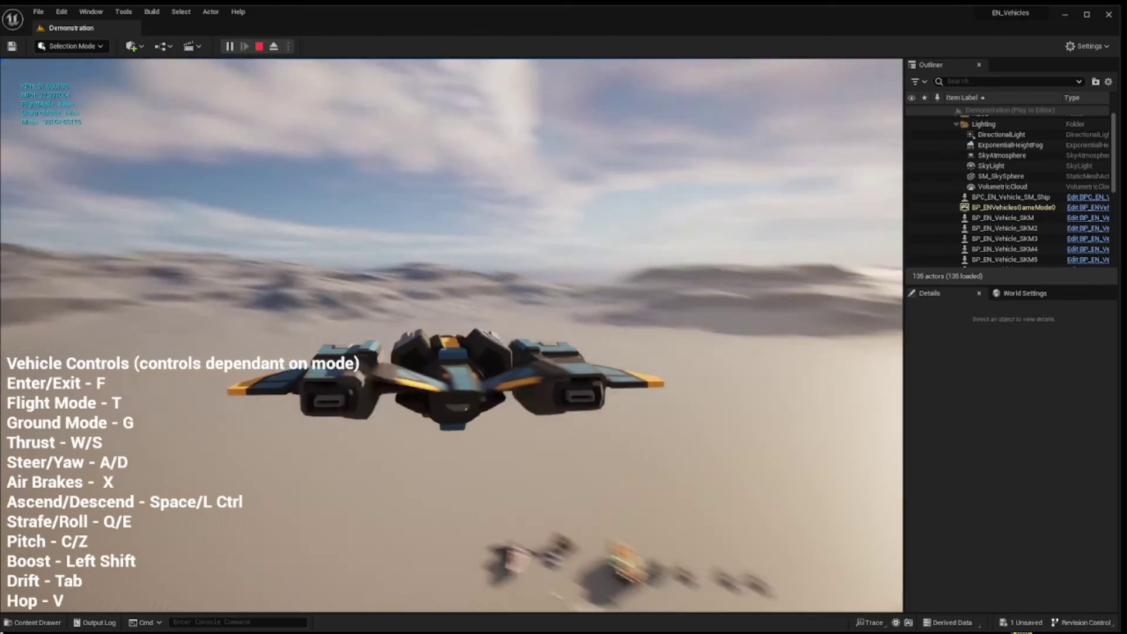
{"action": "key", "text": "f"}
{"action": "key", "text": "Escape"}
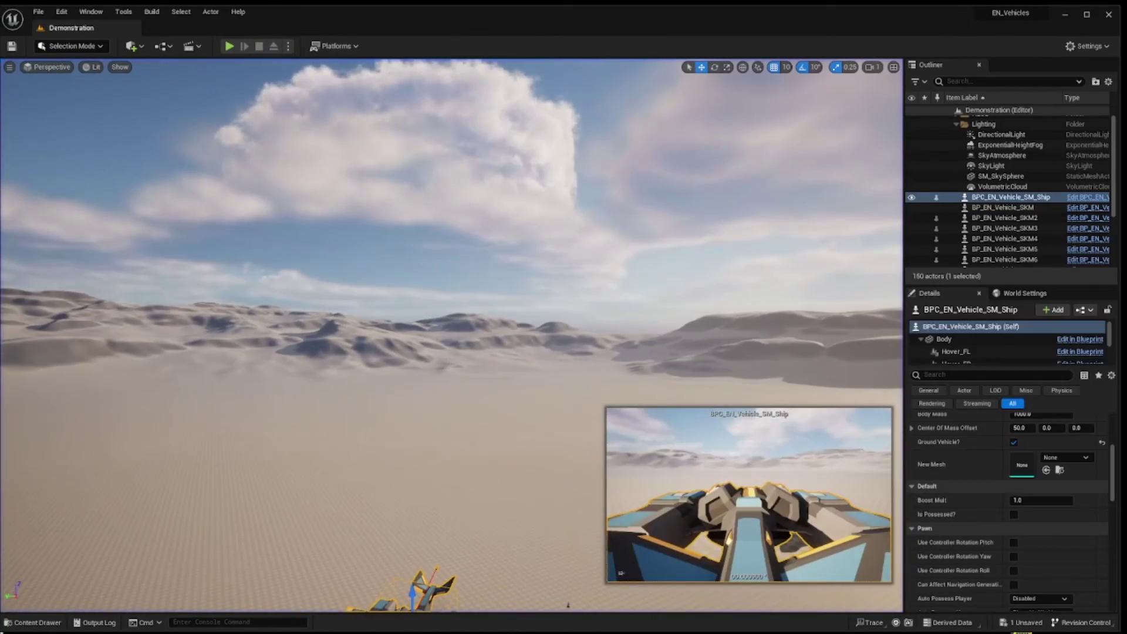